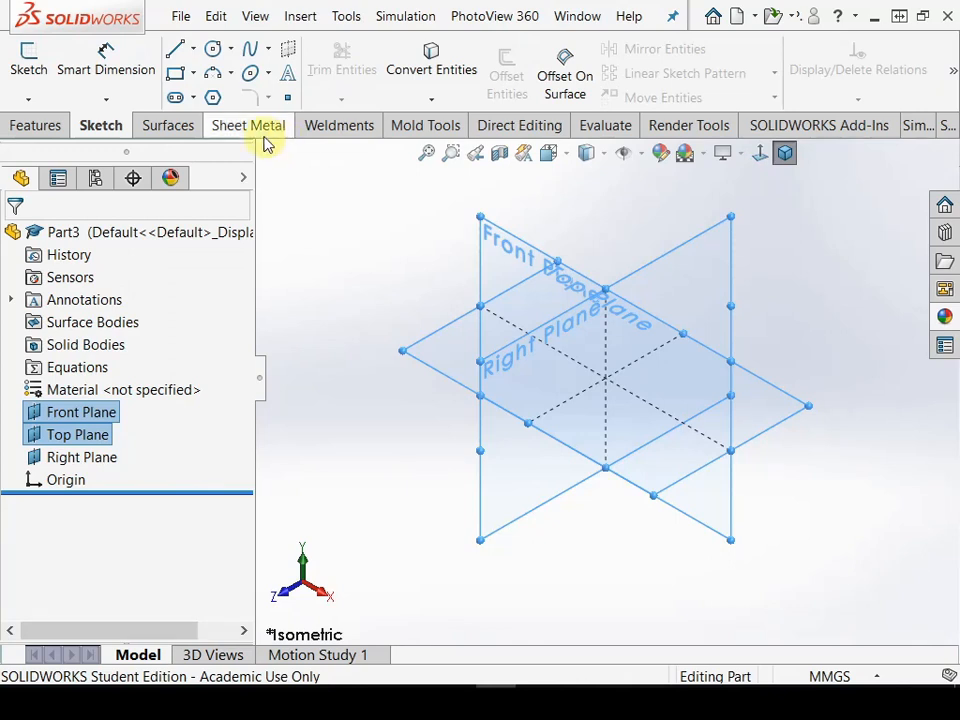
left_click(266, 144)
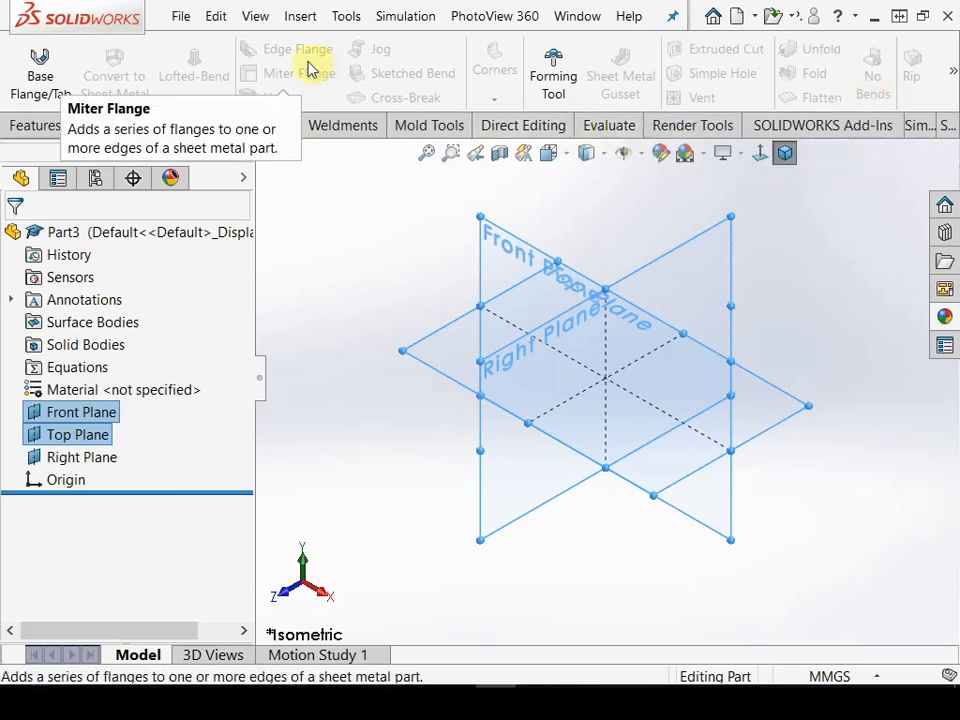
left_click(956, 97)
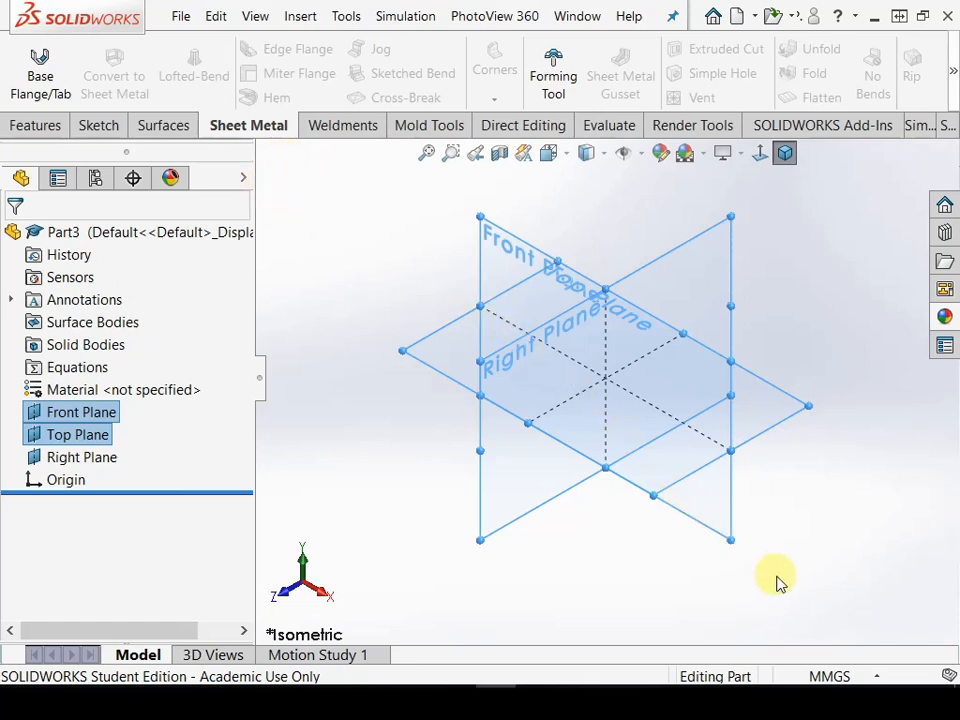
Change the part's unit system to IPS
left_click(829, 674)
left_click(794, 617)
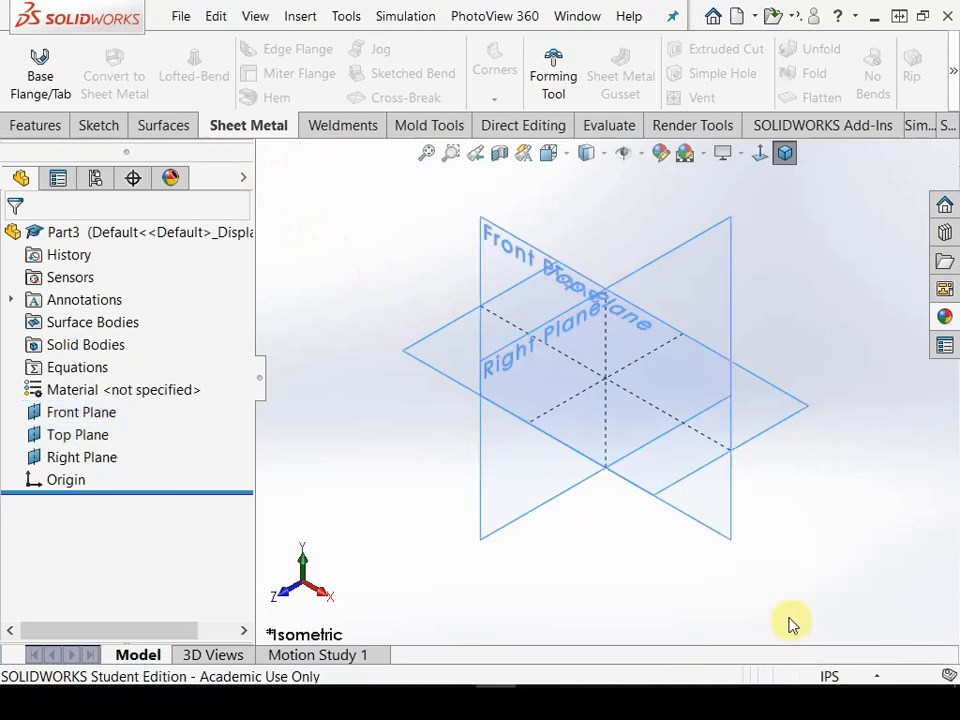
Start a sketch on the Front Plane and draw a vertical centerline about 1.88 in long from above down to the origin
left_click(510, 253)
key("ctrl+8")
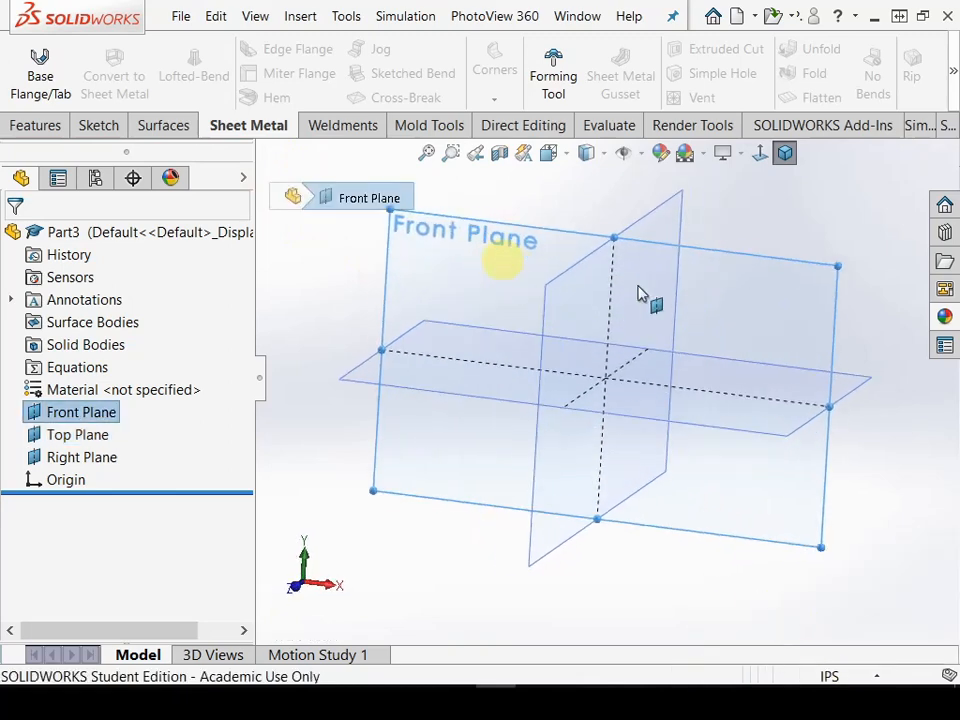
left_click(106, 129)
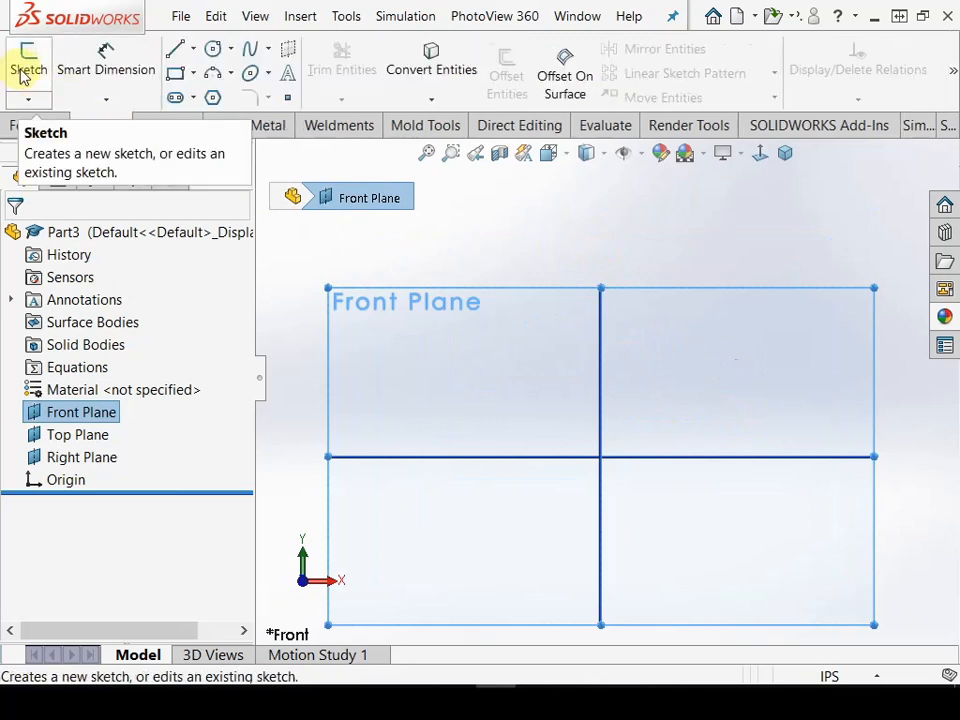
left_click(24, 70)
left_click(194, 48)
left_click(205, 96)
left_click_drag(610, 232, 608, 379)
left_click(609, 380)
key("Escape")
Sketch a narrow upright corner rectangle about 0.24 by 1.8 in beside the centerline, with its base level with the origin
scroll(611, 381, "up", 4)
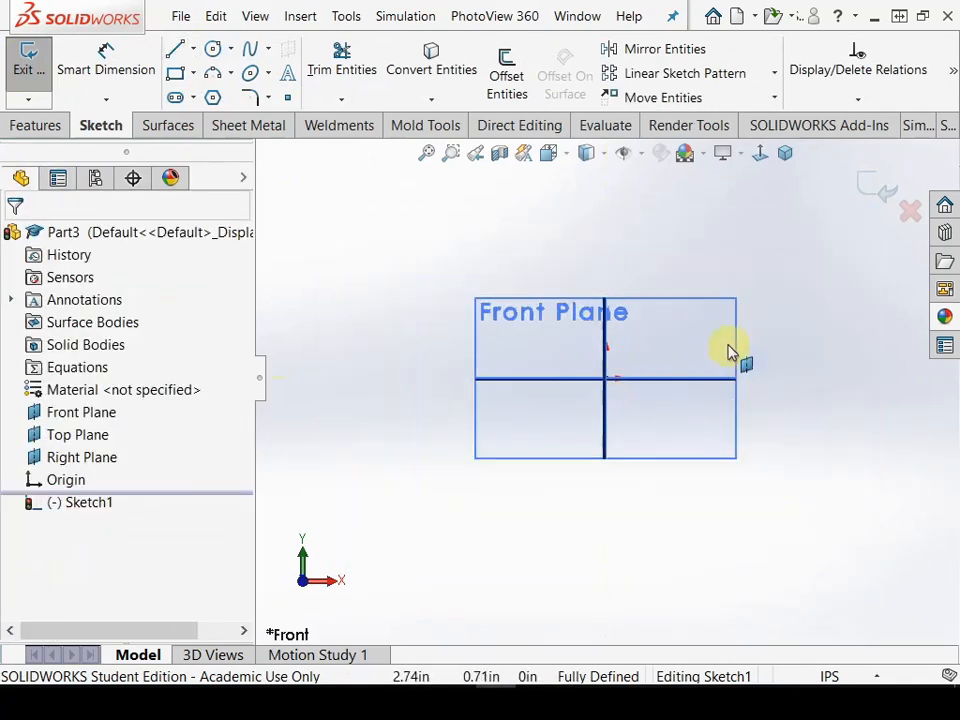
scroll(727, 342, "down", 4)
left_click(176, 72)
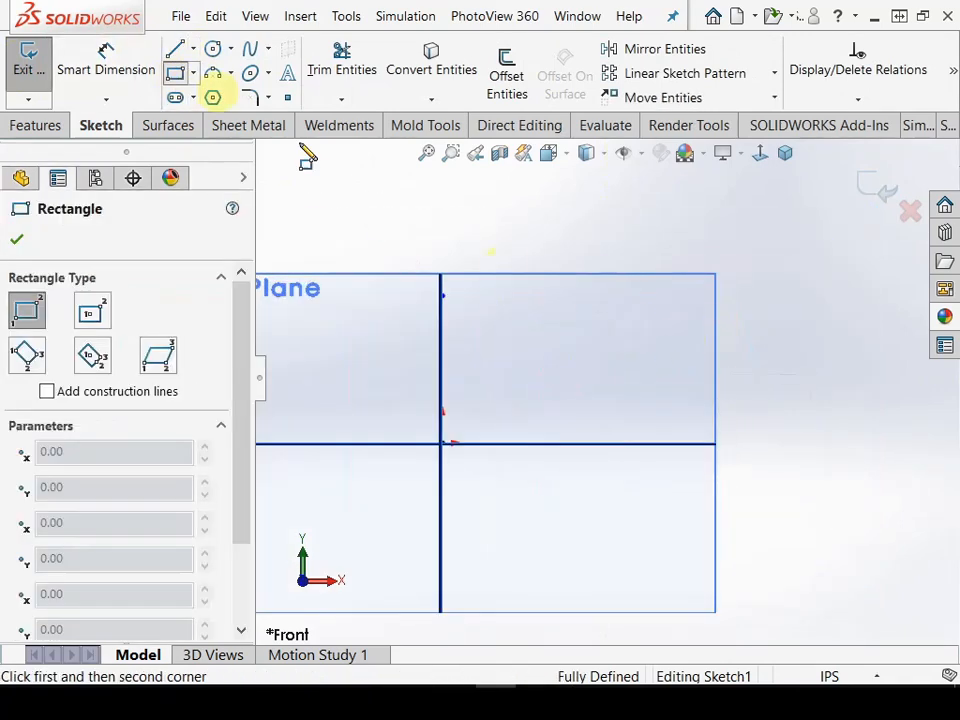
left_click(503, 302)
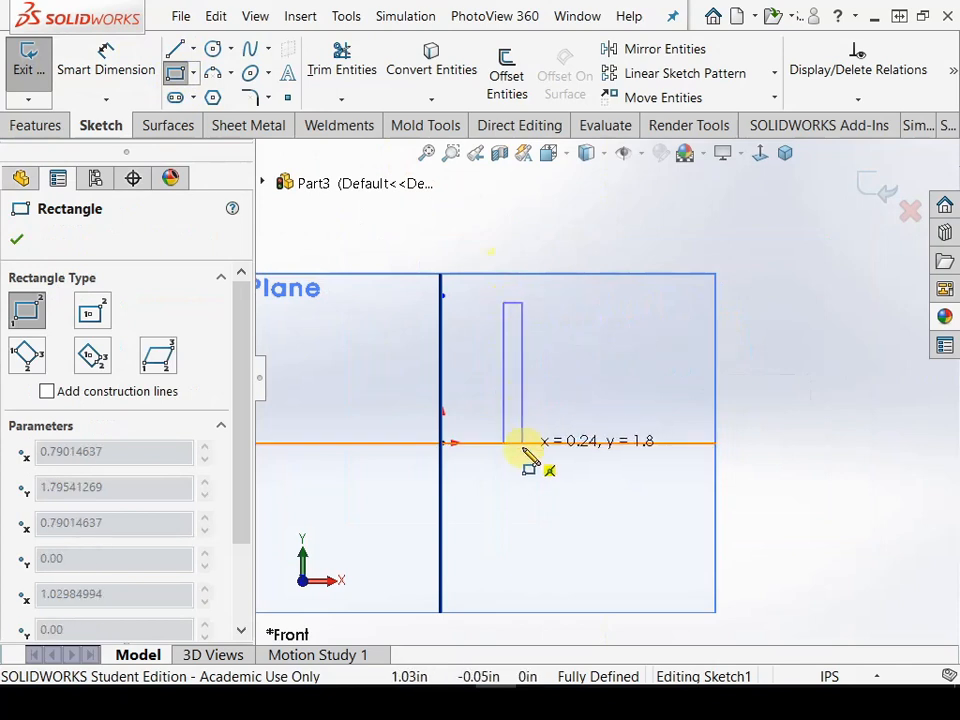
left_click(522, 441)
key("Escape")
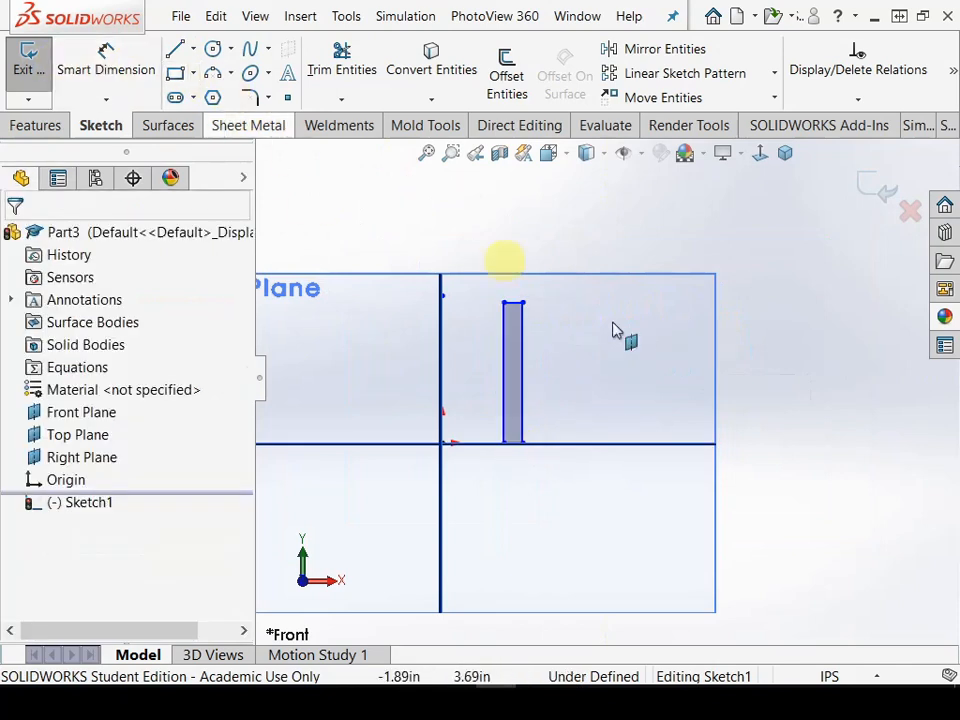
Dimension the rectangle's height and set it to 1.04 in
left_click(105, 58)
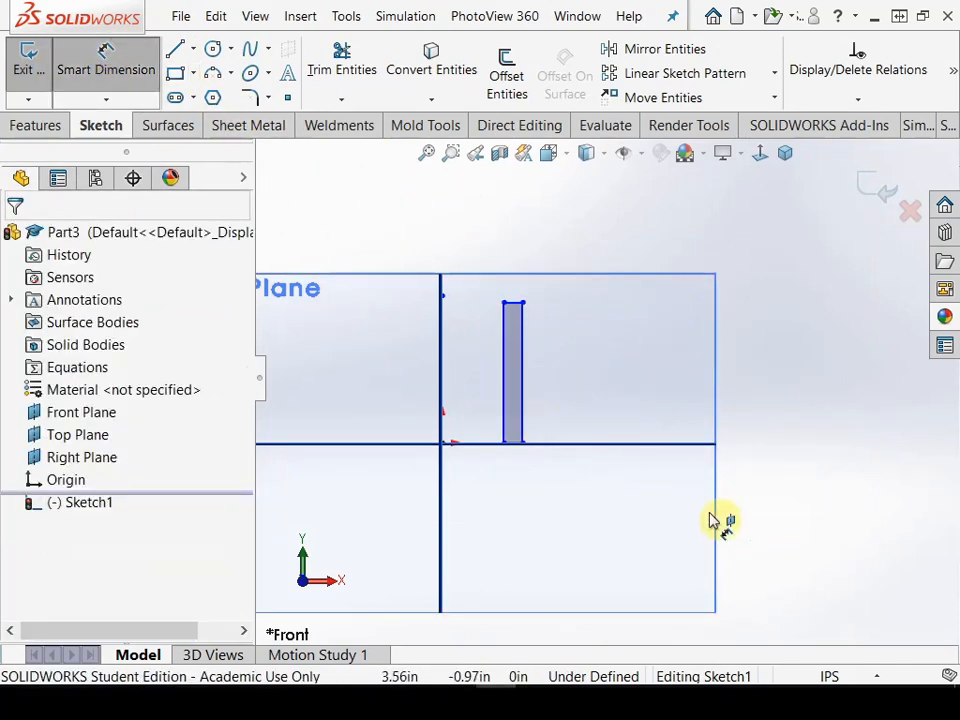
left_click(524, 360)
left_click(590, 365)
type("1.04")
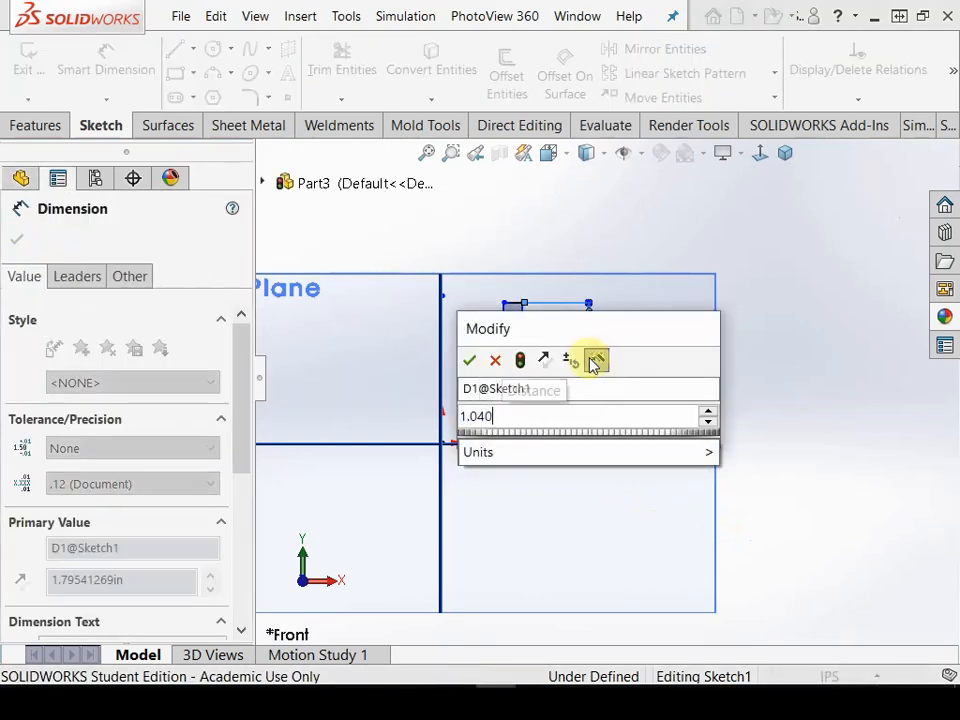
key("Return")
Dimension the width of the rectangle's upper edge and set it to 0.02 in
scroll(579, 354, "down", 3)
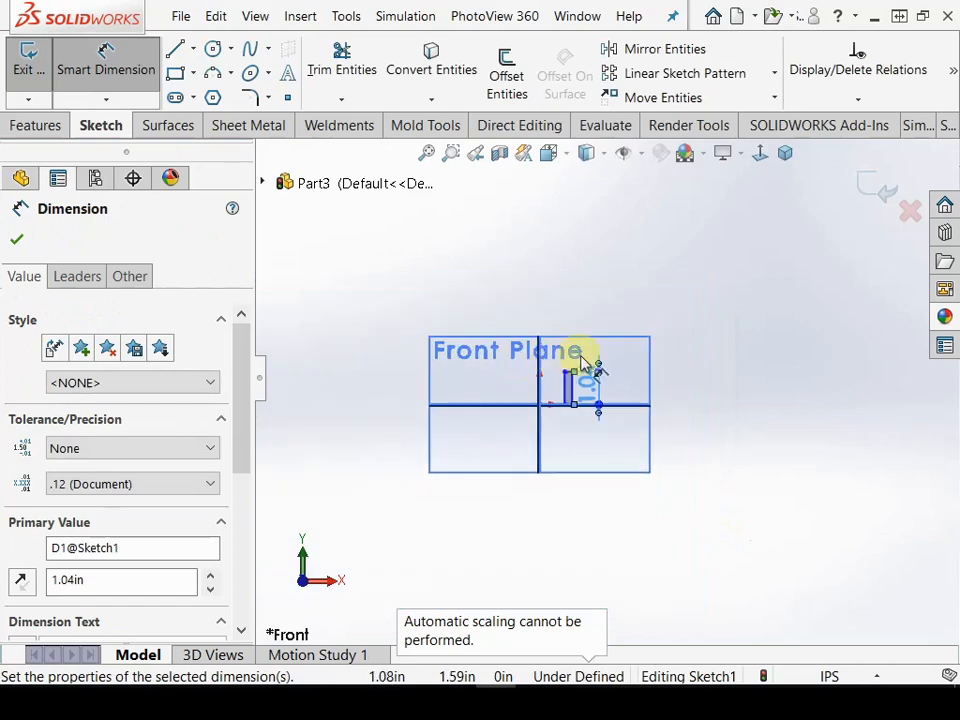
scroll(611, 411, "up", 8)
left_click(551, 588)
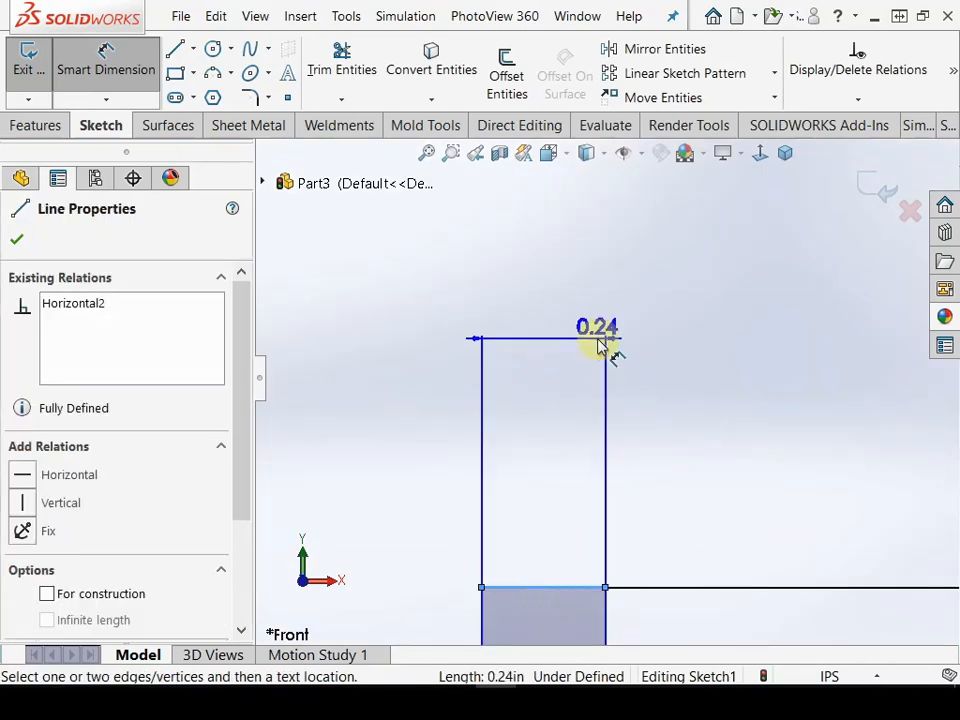
left_click(557, 321)
type("0.2")
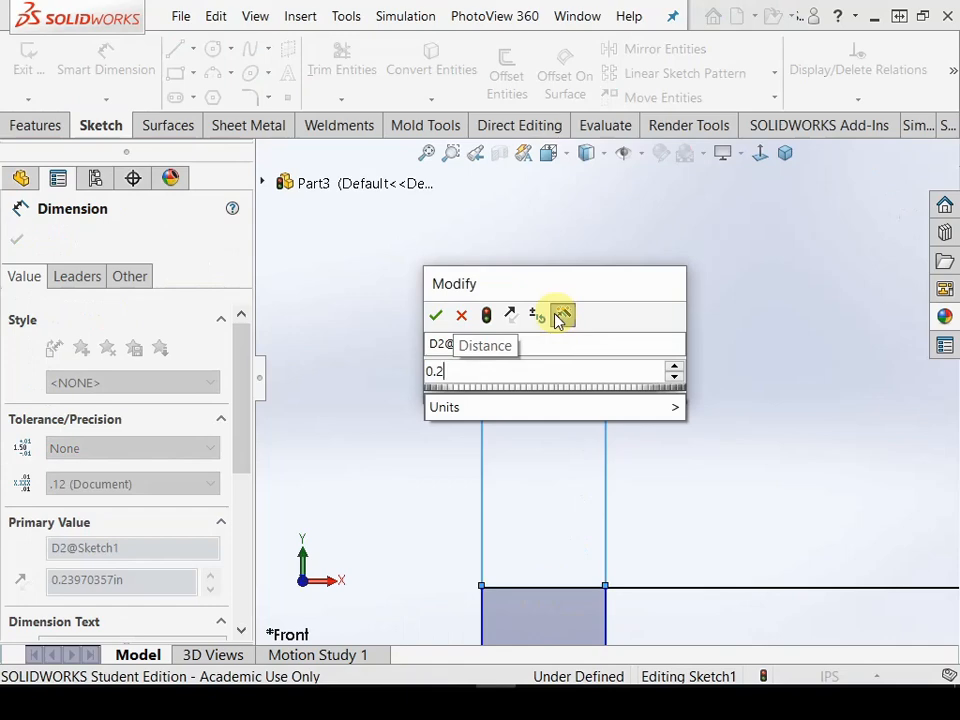
key("BackSpace")
type("02")
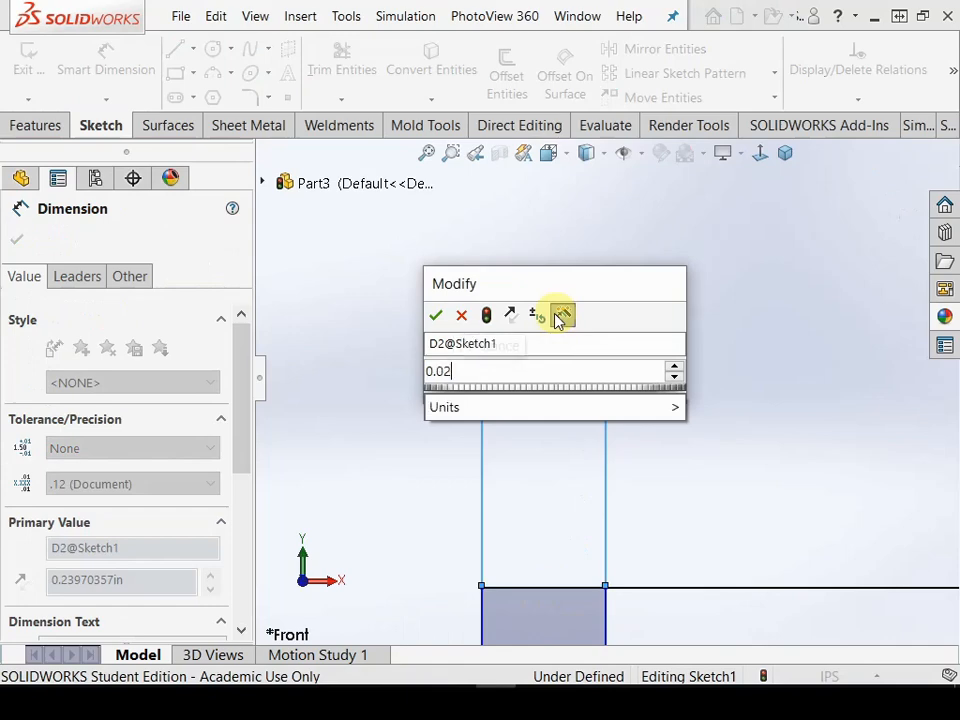
key("Return")
Dimension the distance from the centerline to the rectangle's outer vertical edge as 0.5995/2 in
scroll(603, 377, "up", 9)
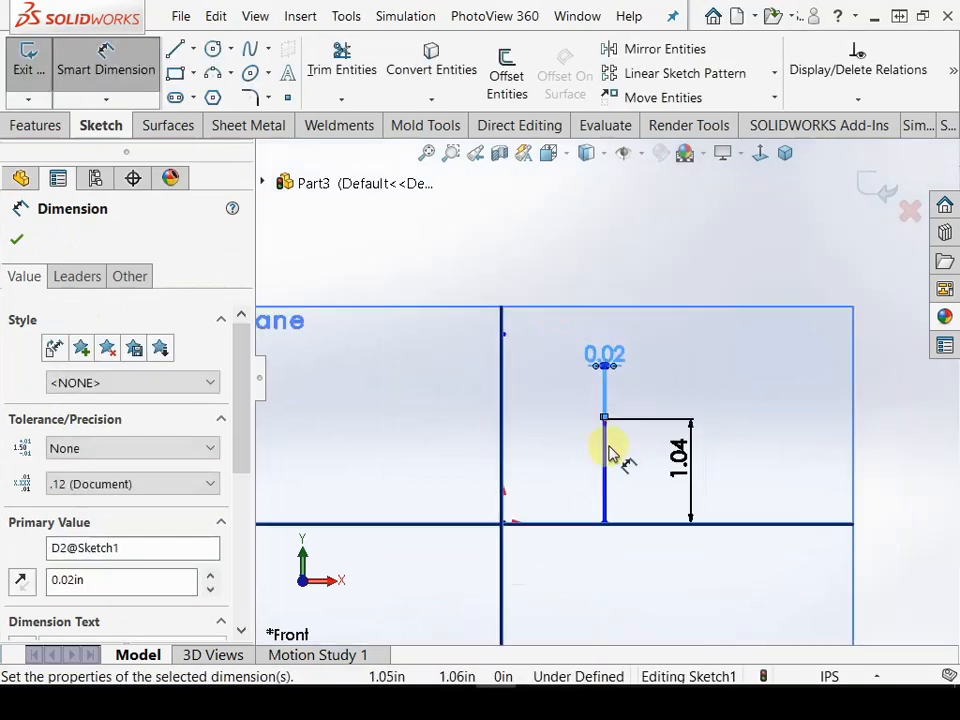
scroll(493, 527, "down", 3)
left_click(509, 452)
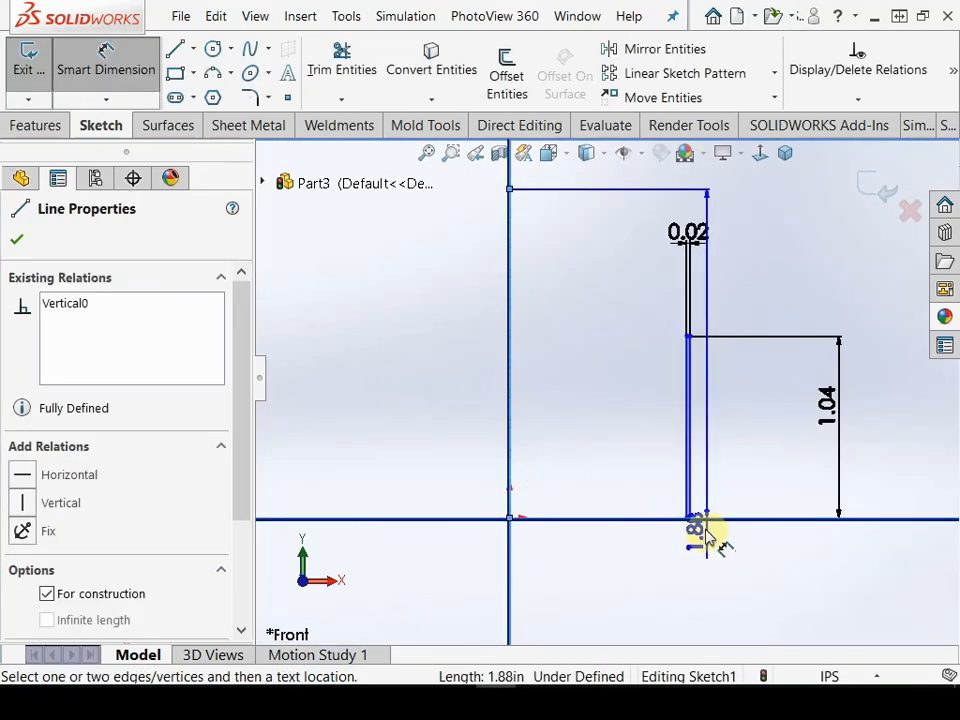
scroll(707, 490, "down", 4)
scroll(611, 497, "up", 2)
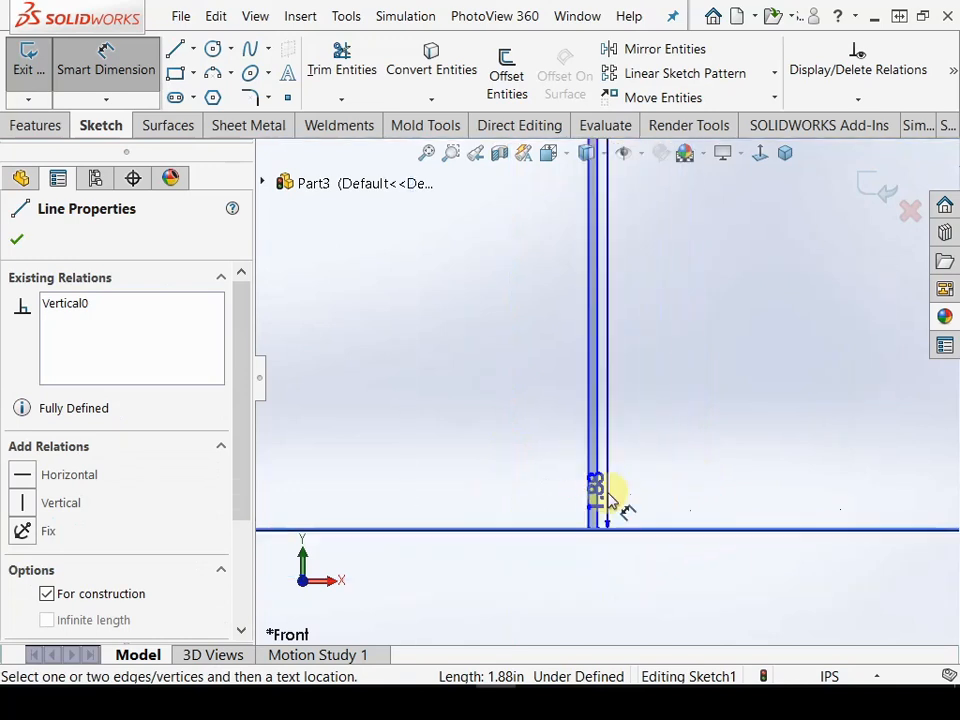
scroll(611, 500, "down", 5)
left_click(579, 455)
scroll(583, 525, "up", 3)
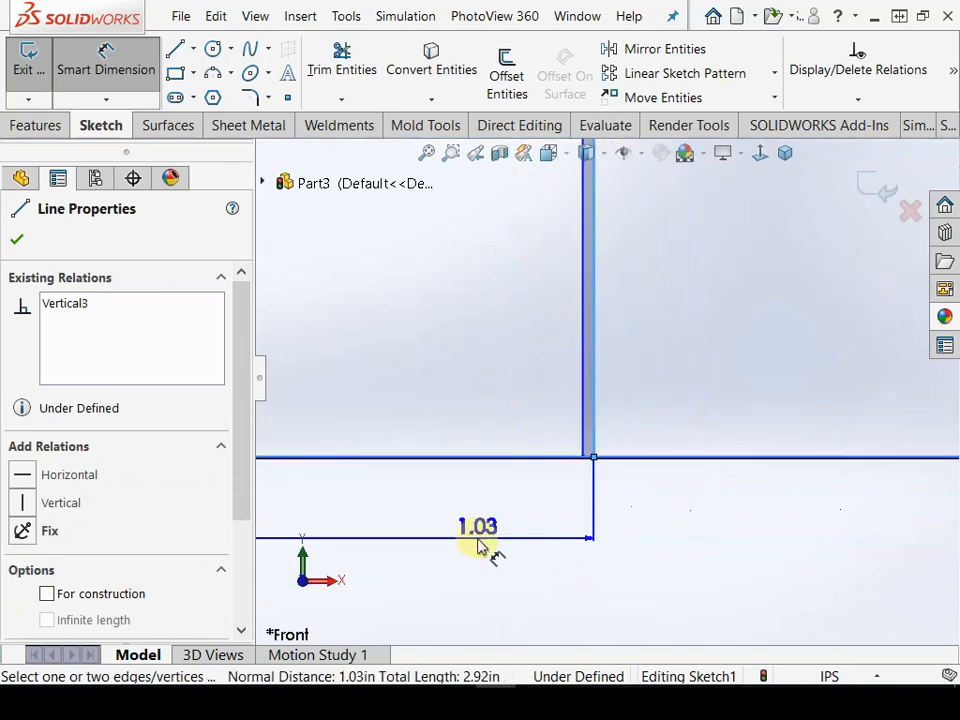
scroll(514, 499, "up", 2)
left_click(463, 507)
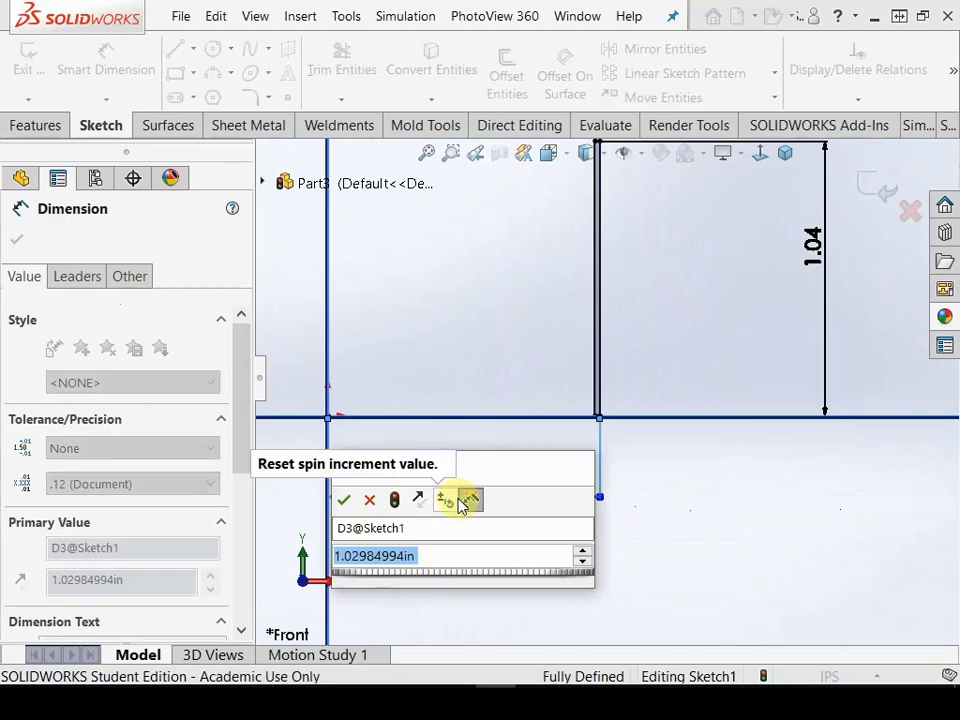
type("0.5995")
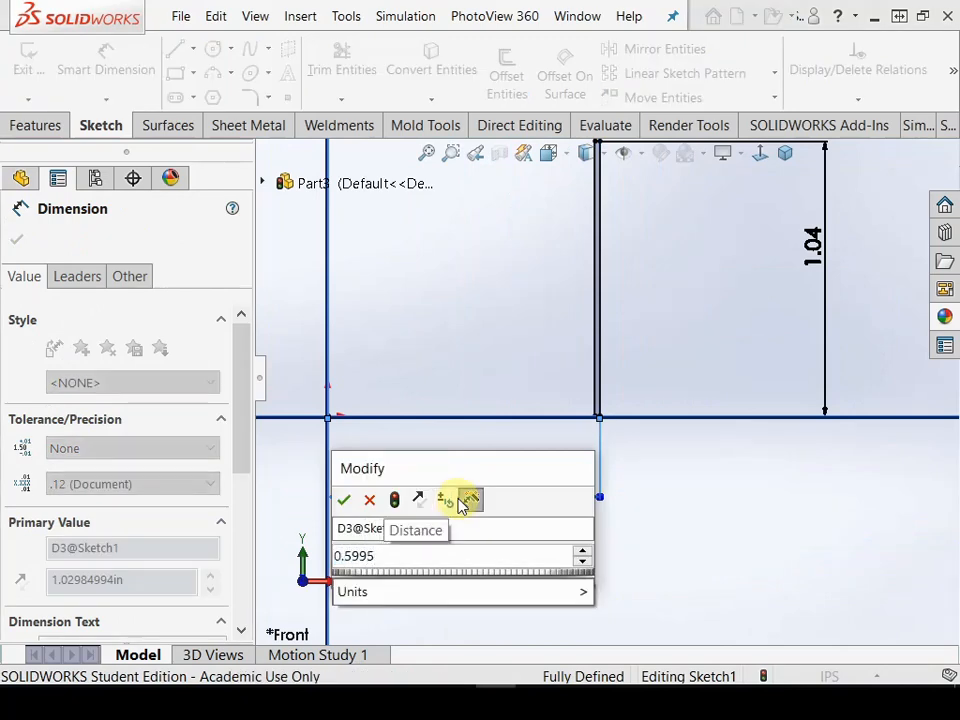
type("/2")
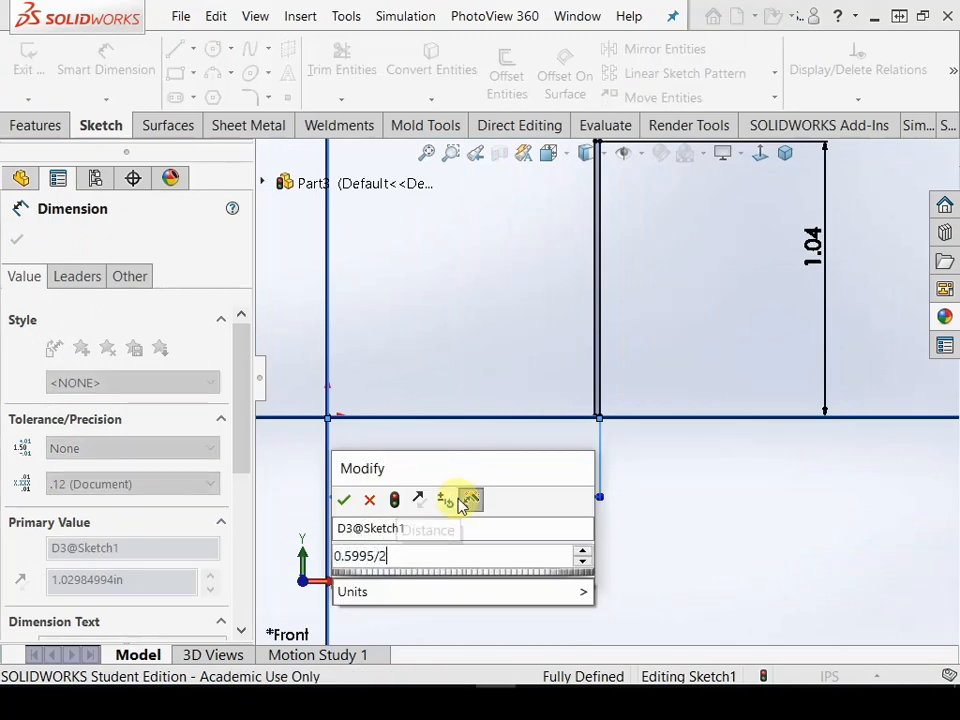
key("Return")
Revolve the thin rectangle about the centerline by 359.9 degrees with a Blind direction
scroll(407, 430, "up", 3)
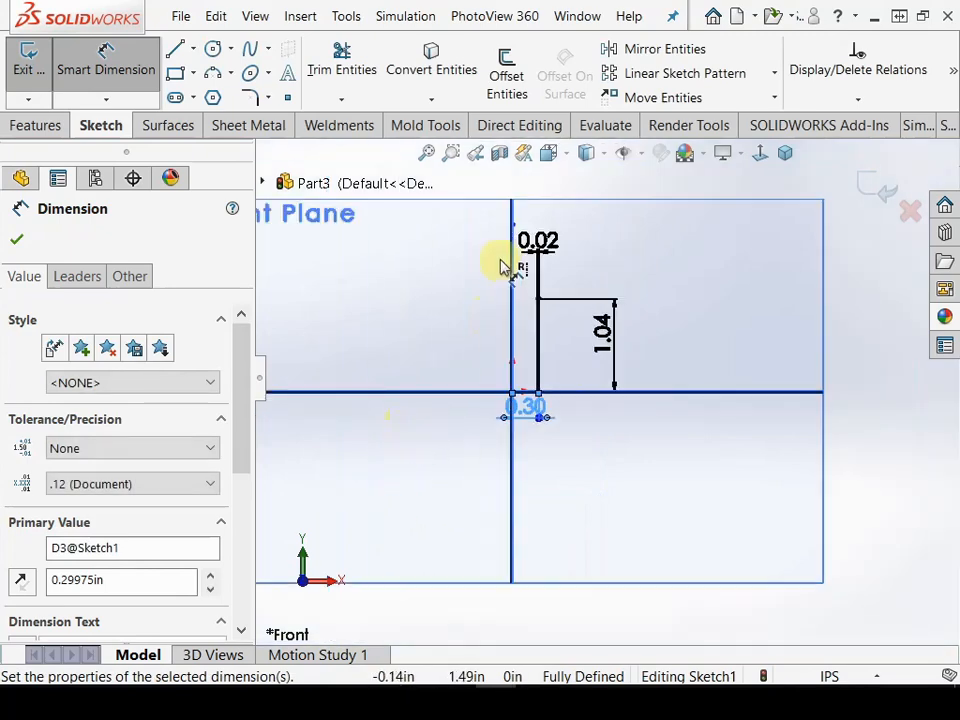
scroll(510, 325, "up", 2)
middle_click_drag(510, 325, 546, 360)
scroll(613, 362, "down", 4)
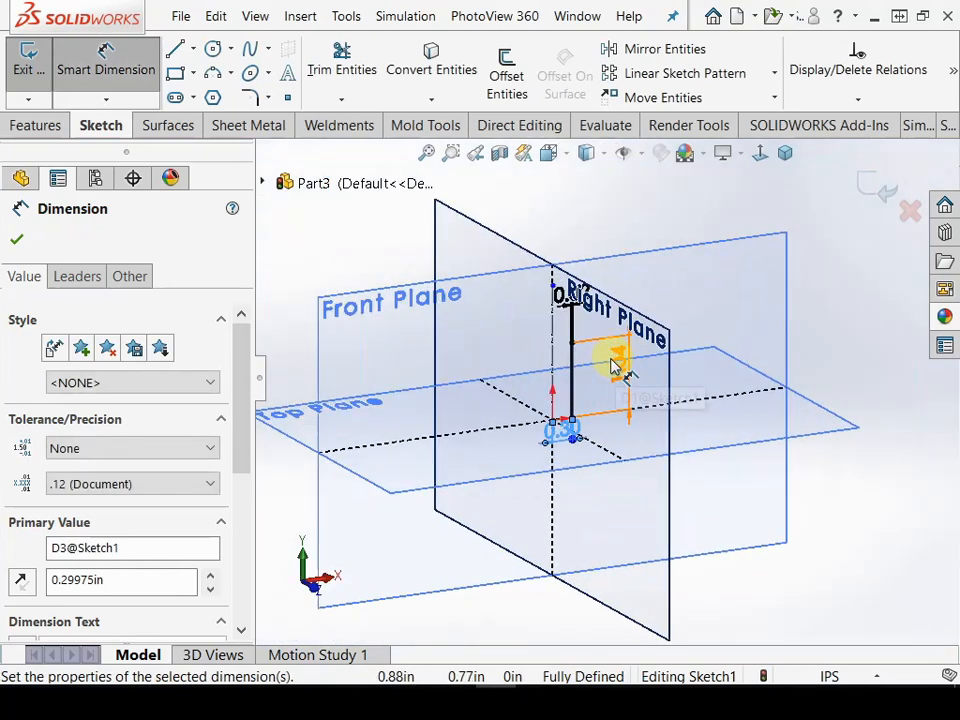
left_click(20, 124)
left_click(104, 90)
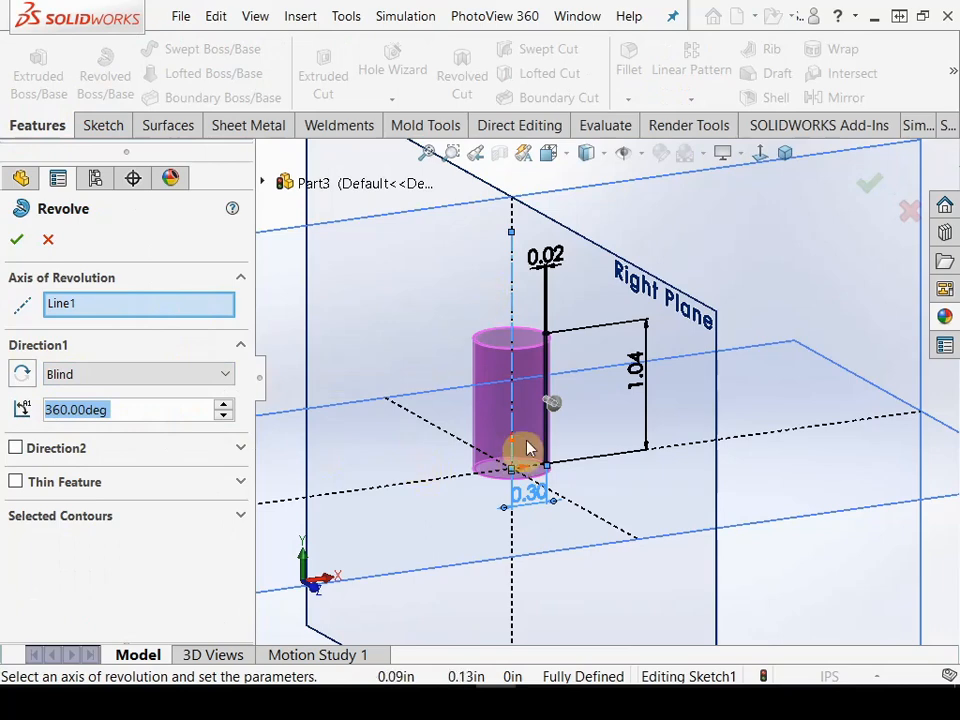
scroll(568, 403, "down", 1)
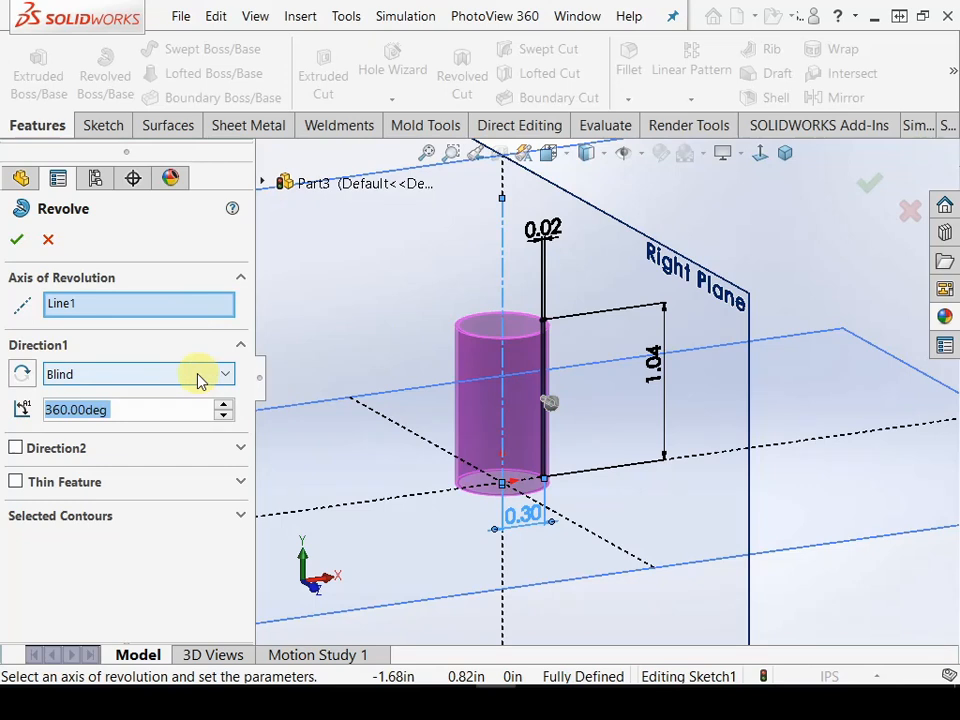
type("35")
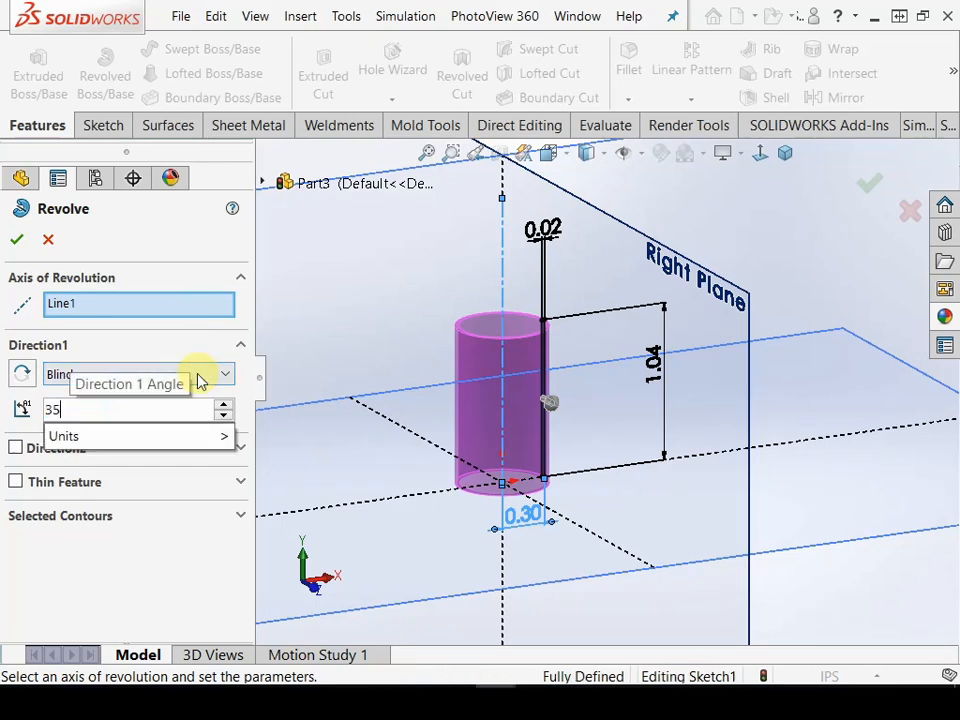
type("9.9")
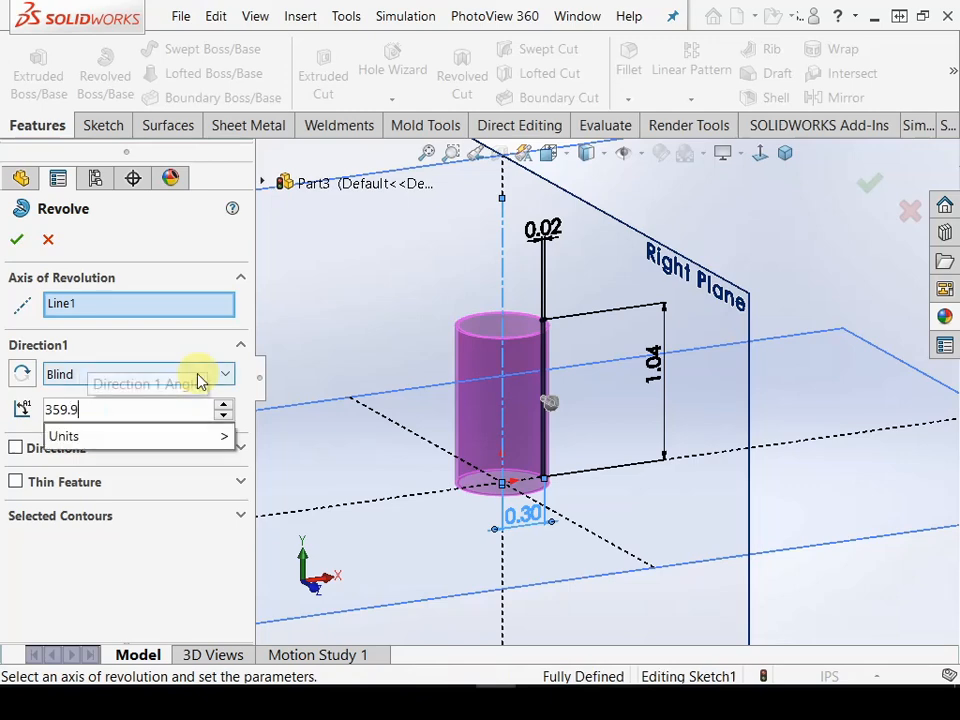
key("Return")
left_click(17, 240)
Hide the Front, Top and Right reference planes
scroll(514, 332, "down", 5)
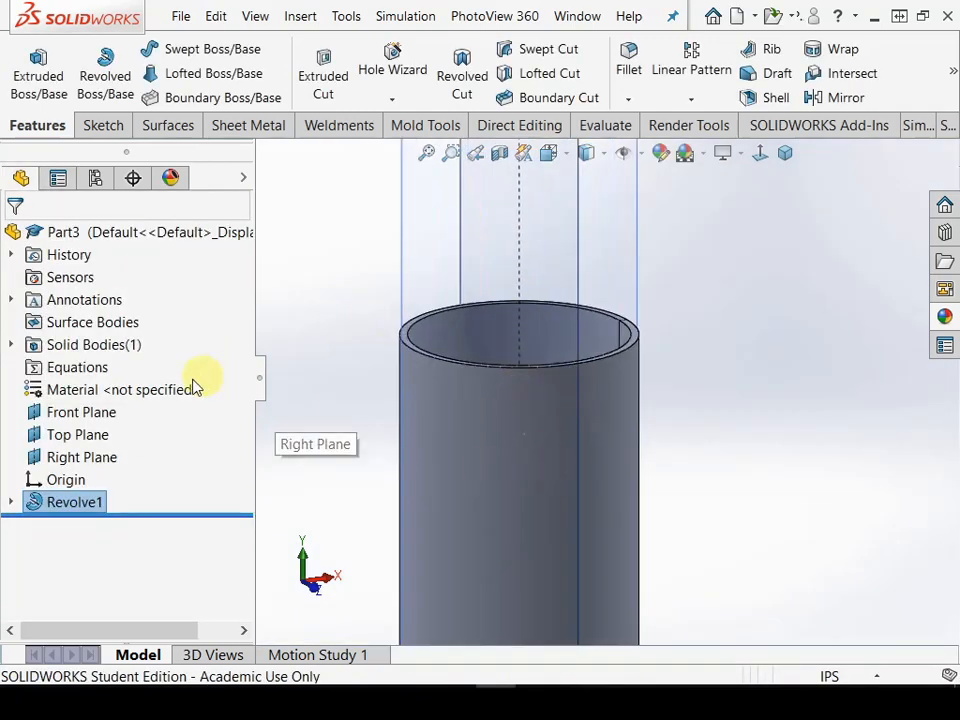
left_click(117, 461)
left_click(86, 433, "ctrl")
left_click(79, 417, "ctrl")
right_click(79, 417)
left_click(92, 389)
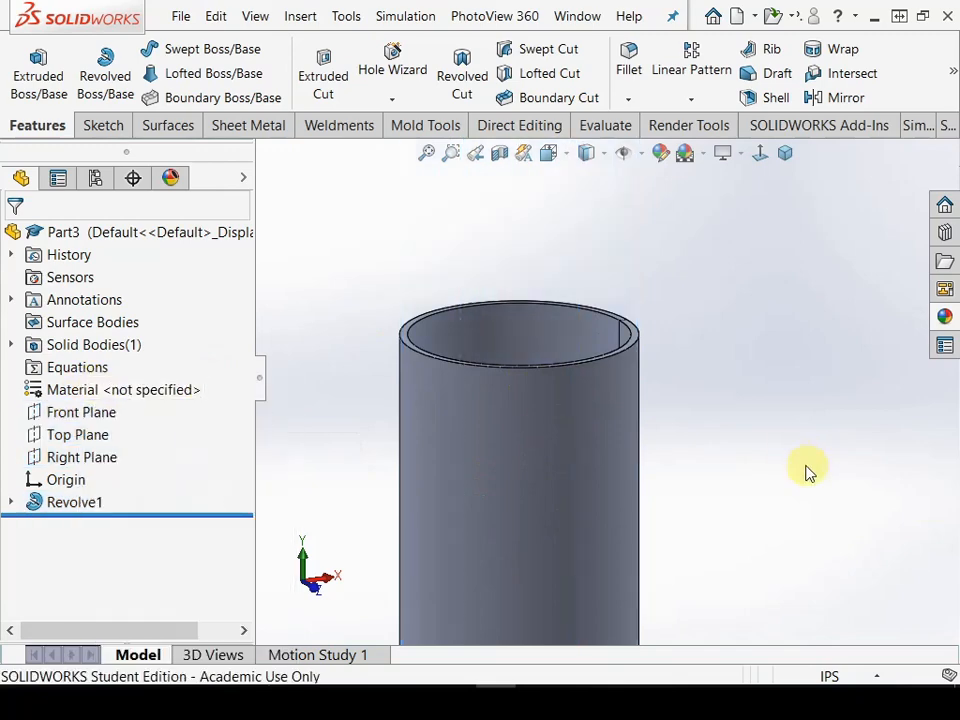
Convert the revolved cylinder to sheet metal with Insert Bends, using a vertical outer edge of the seam gap as the fixed edge
middle_click_drag(722, 412, 686, 456)
scroll(750, 399, "down", 6)
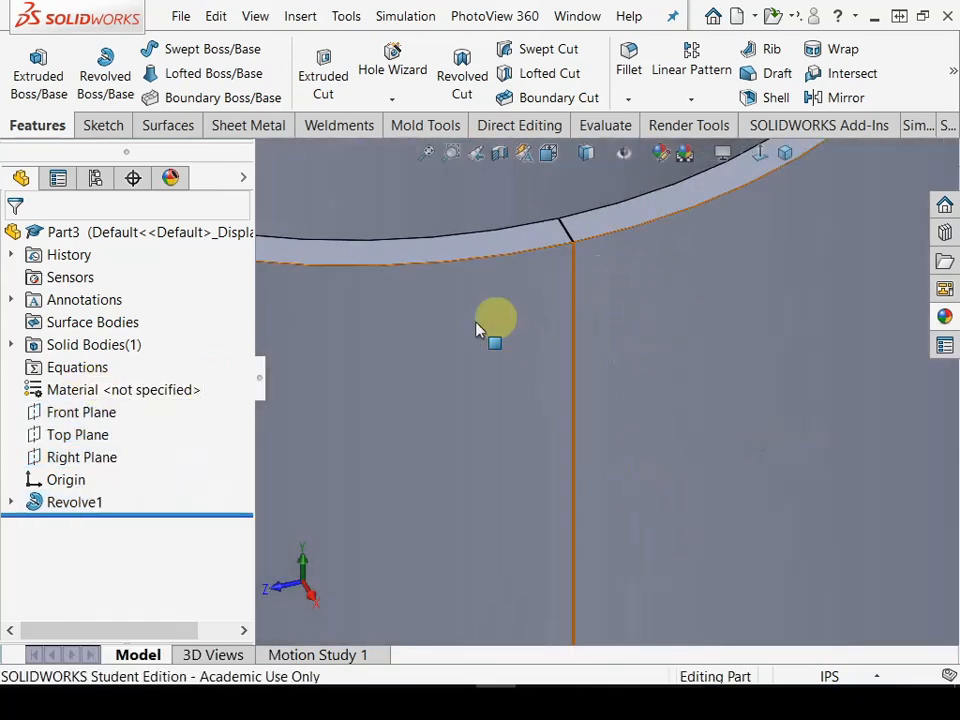
scroll(624, 315, "up", 3)
scroll(624, 315, "up", 3)
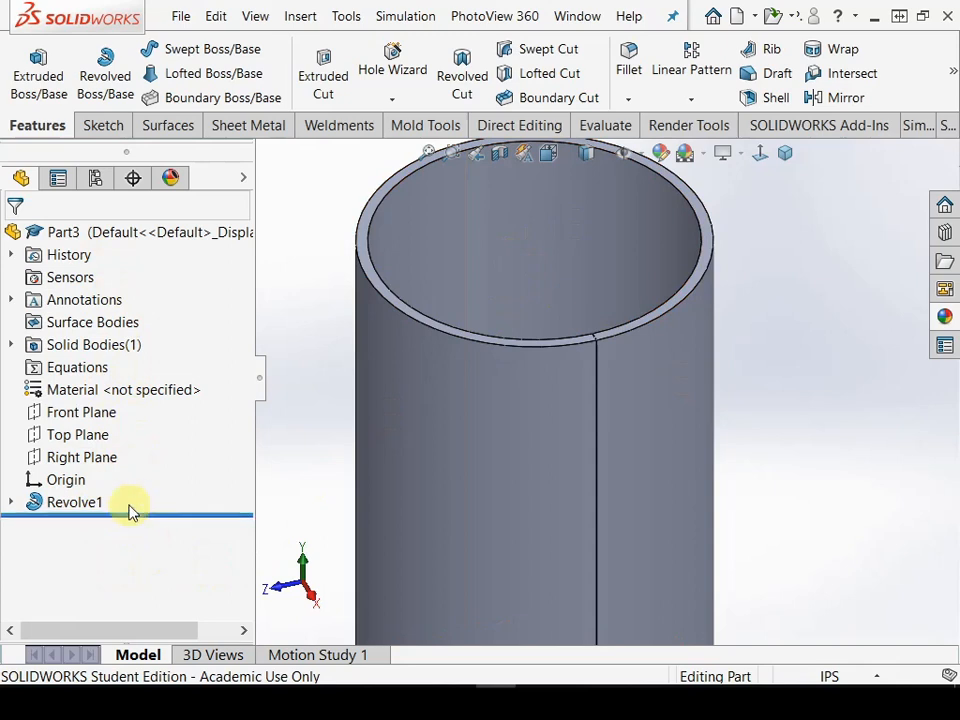
left_click(250, 128)
left_click(953, 70)
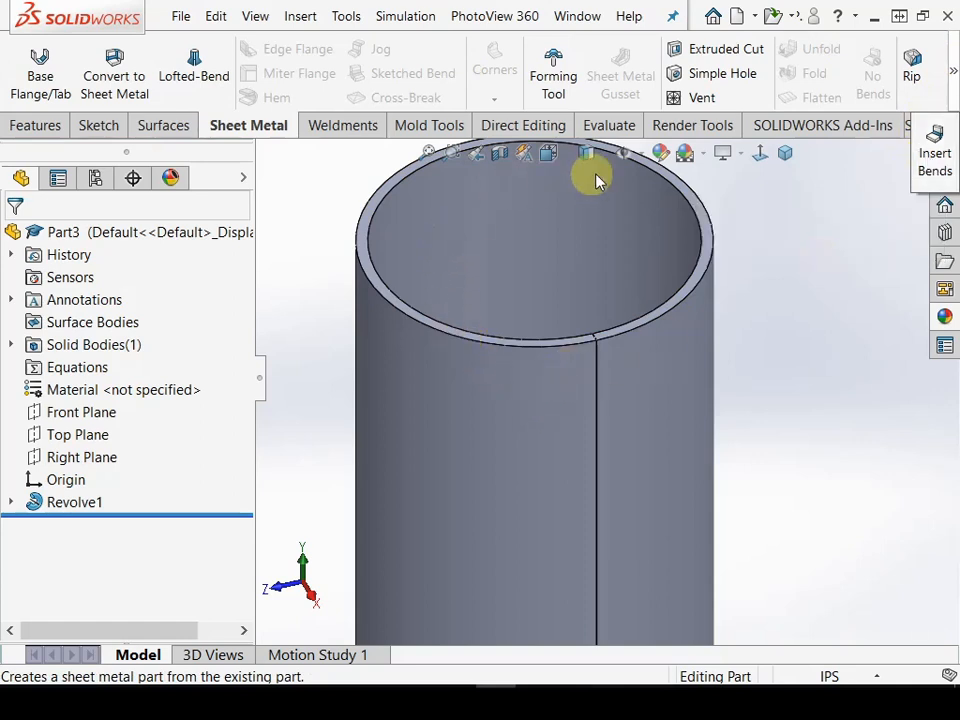
left_click(943, 138)
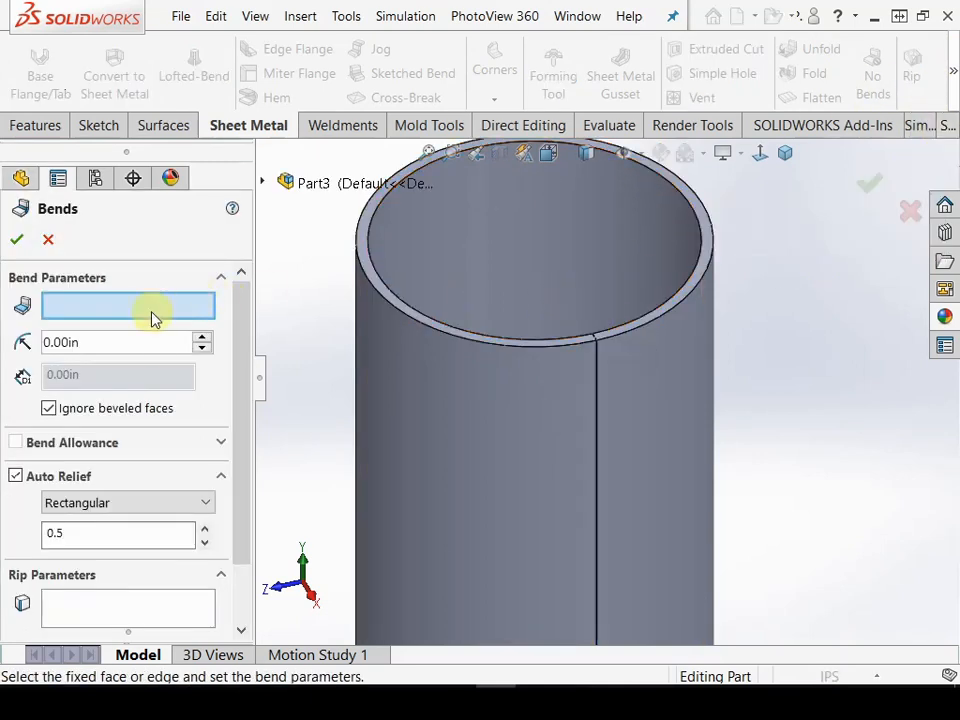
scroll(600, 350, "down", 6)
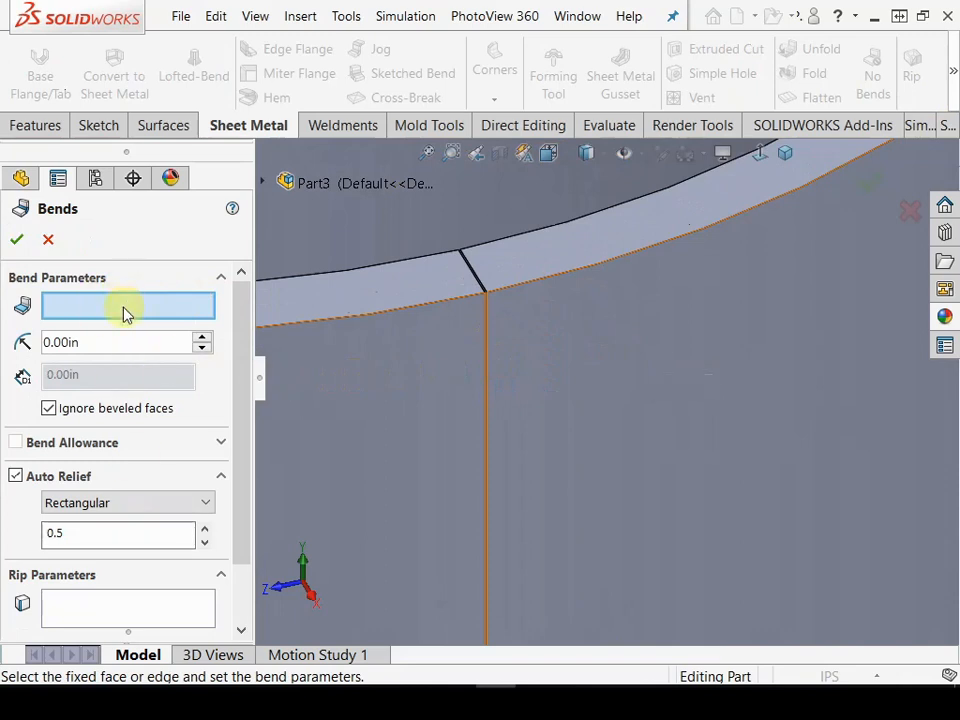
scroll(475, 315, "down", 4)
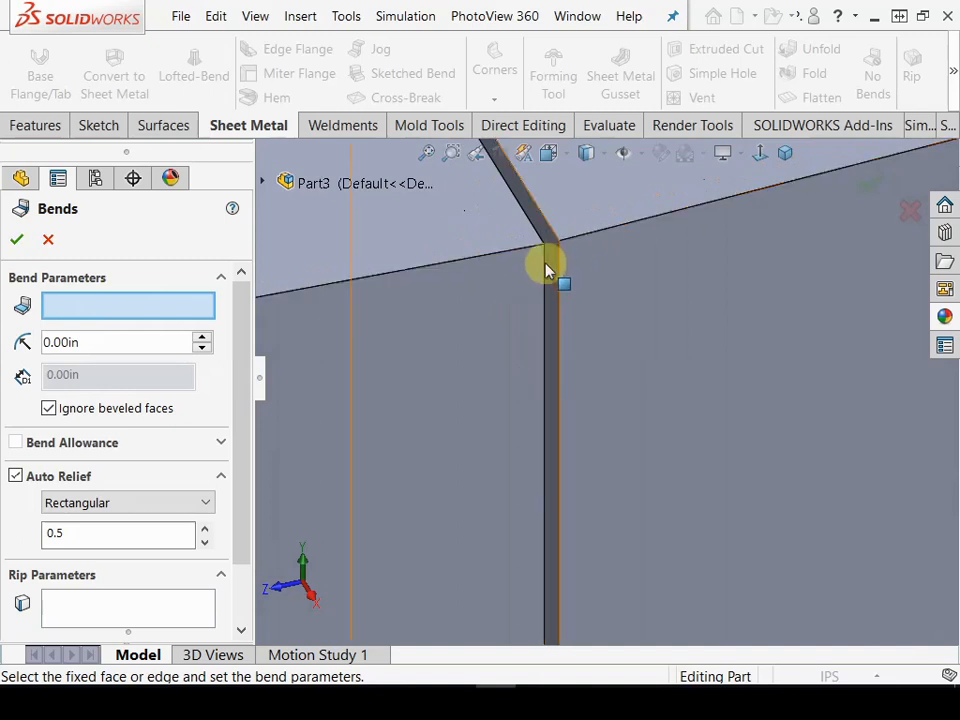
left_click(549, 267)
scroll(600, 450, "up", 2)
scroll(600, 448, "up", 2)
scroll(272, 446, "up", 5)
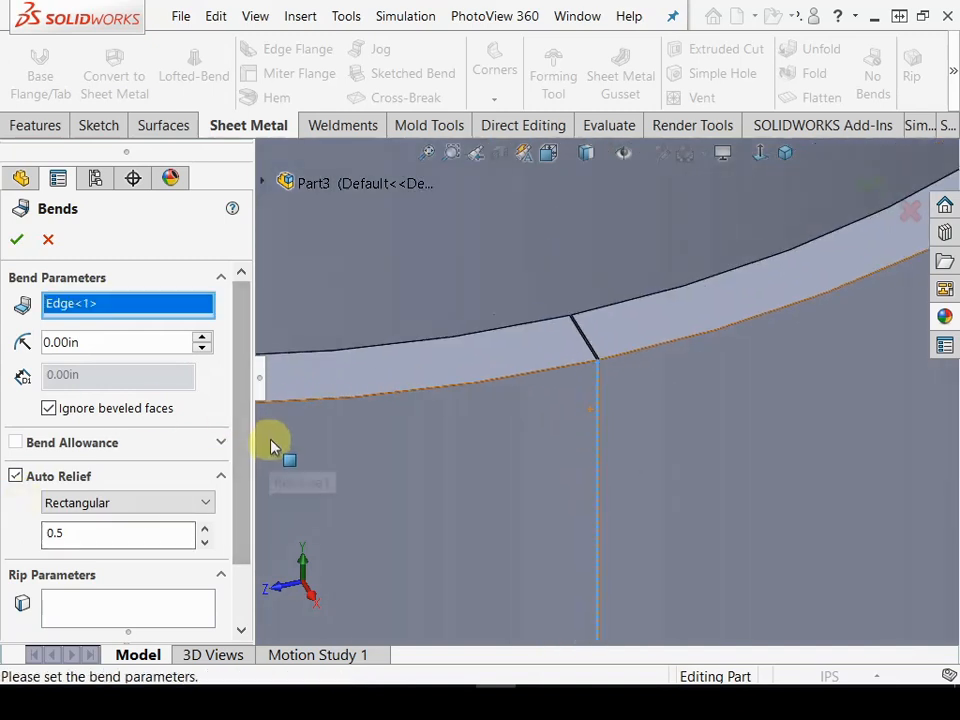
scroll(690, 540, "up", 3)
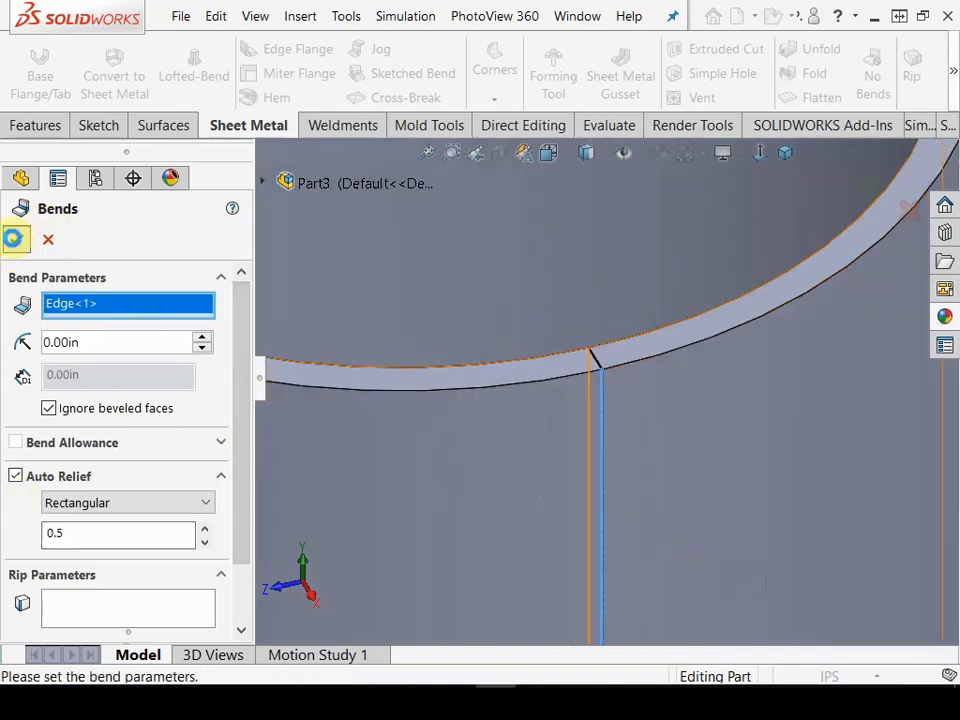
left_click(13, 238)
Unfold the cylinder with a vertical outer edge of the seam gap fixed and all bends collected
scroll(568, 360, "up", 5)
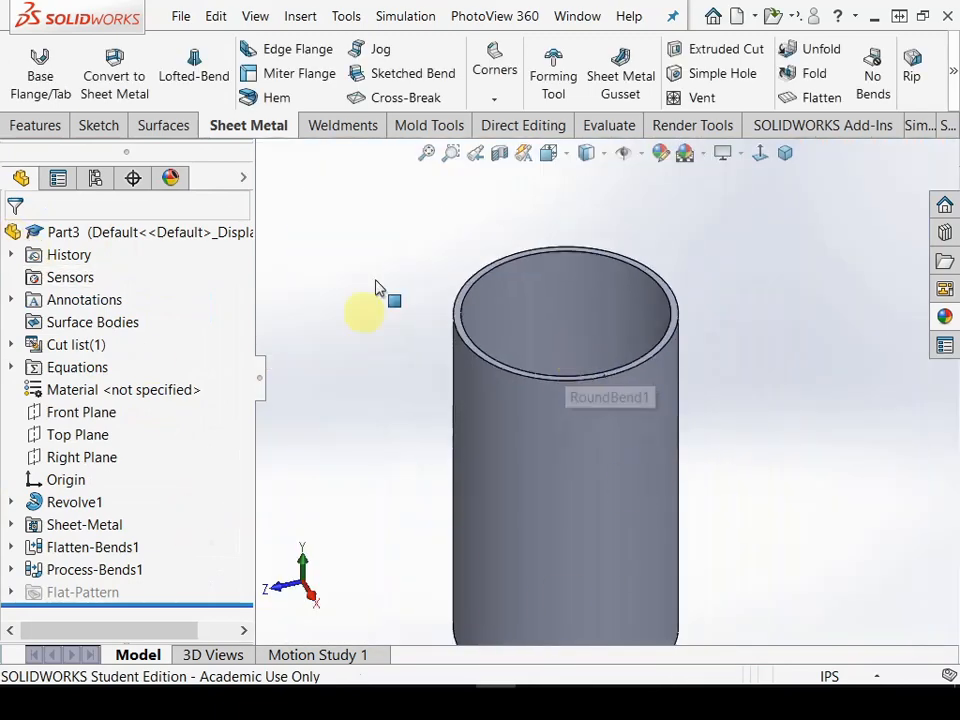
scroll(669, 525, "up", 4)
scroll(583, 482, "down", 5)
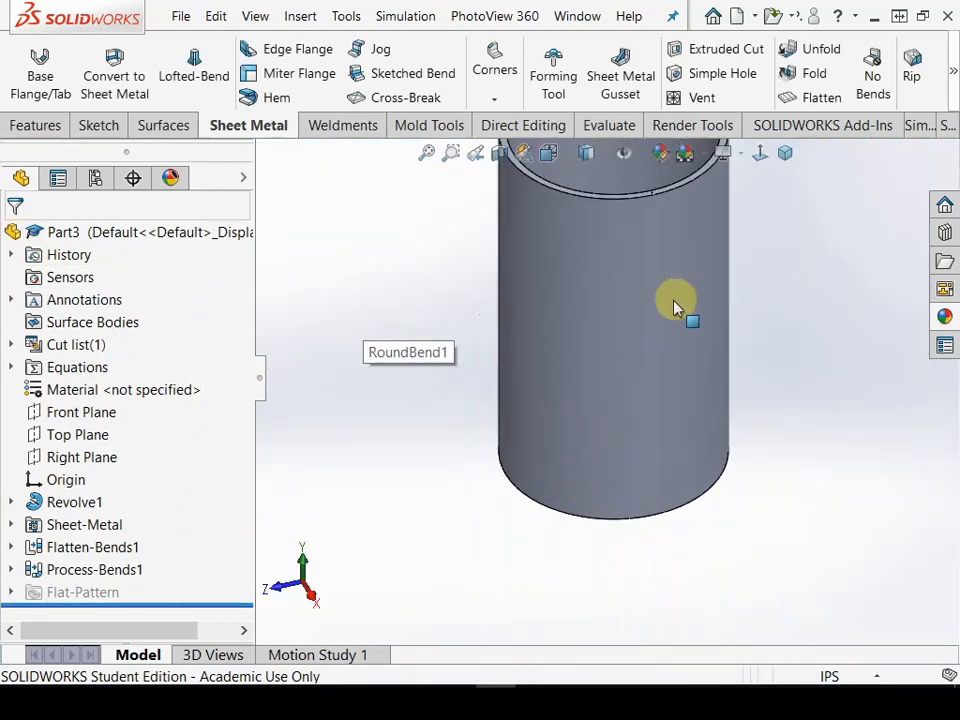
scroll(647, 261, "up", 3)
scroll(639, 315, "down", 2)
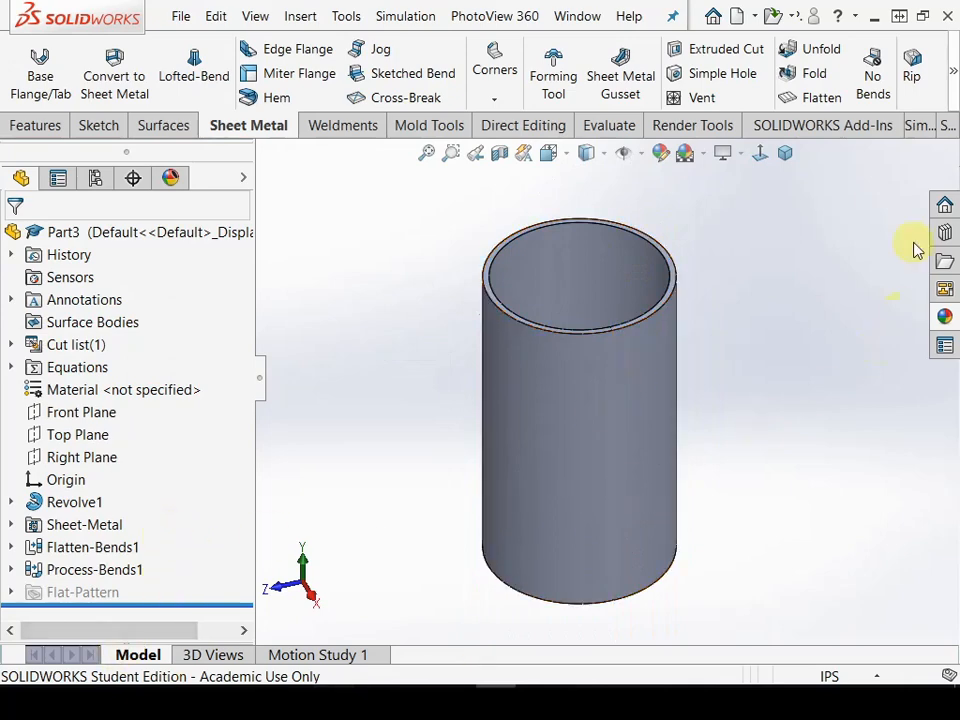
left_click(821, 49)
scroll(650, 345, "down", 6)
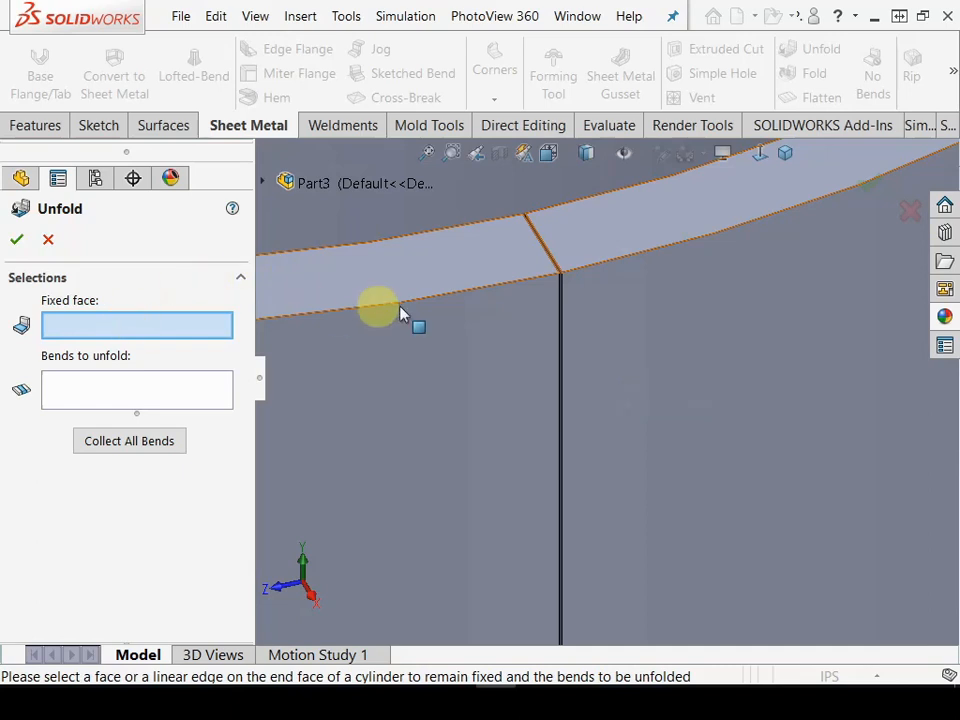
scroll(557, 300, "down", 2)
scroll(574, 285, "down", 3)
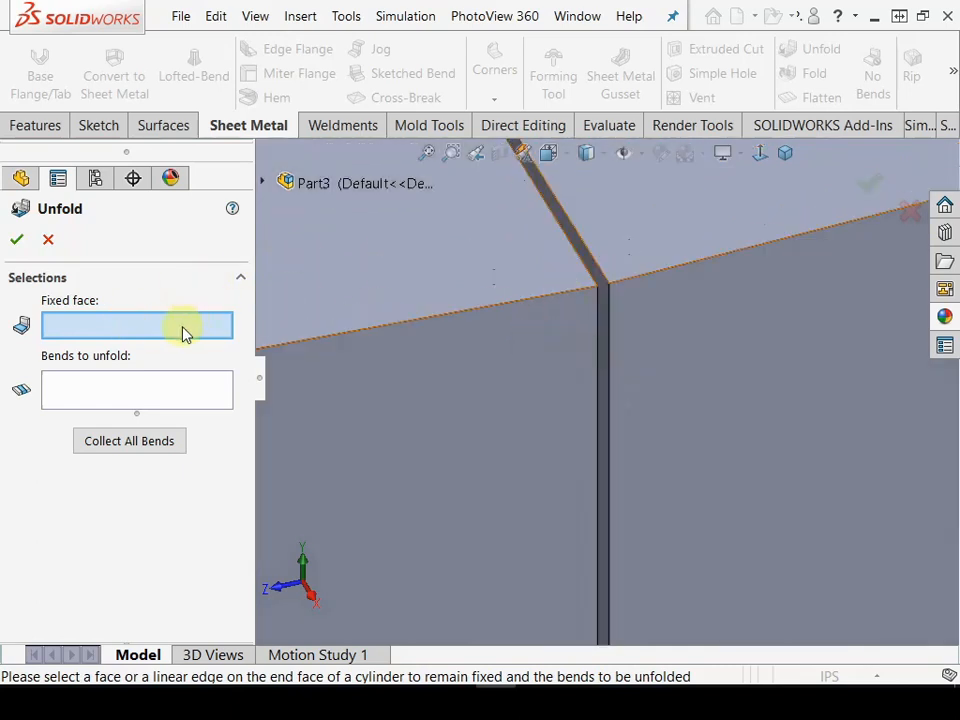
left_click(596, 304)
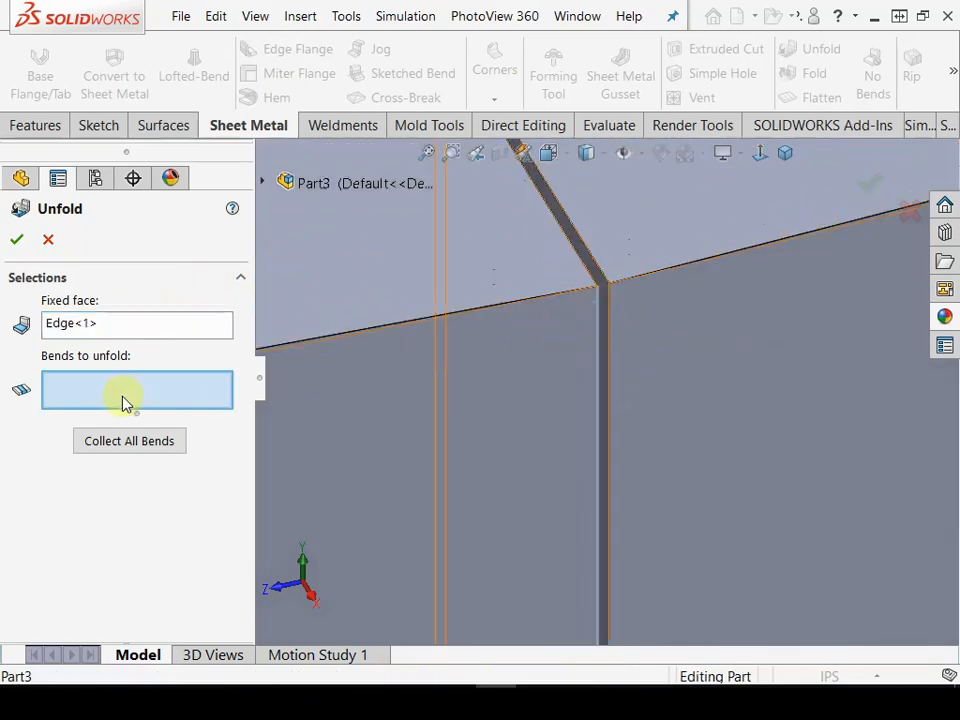
left_click(127, 444)
scroll(608, 454, "up", 4)
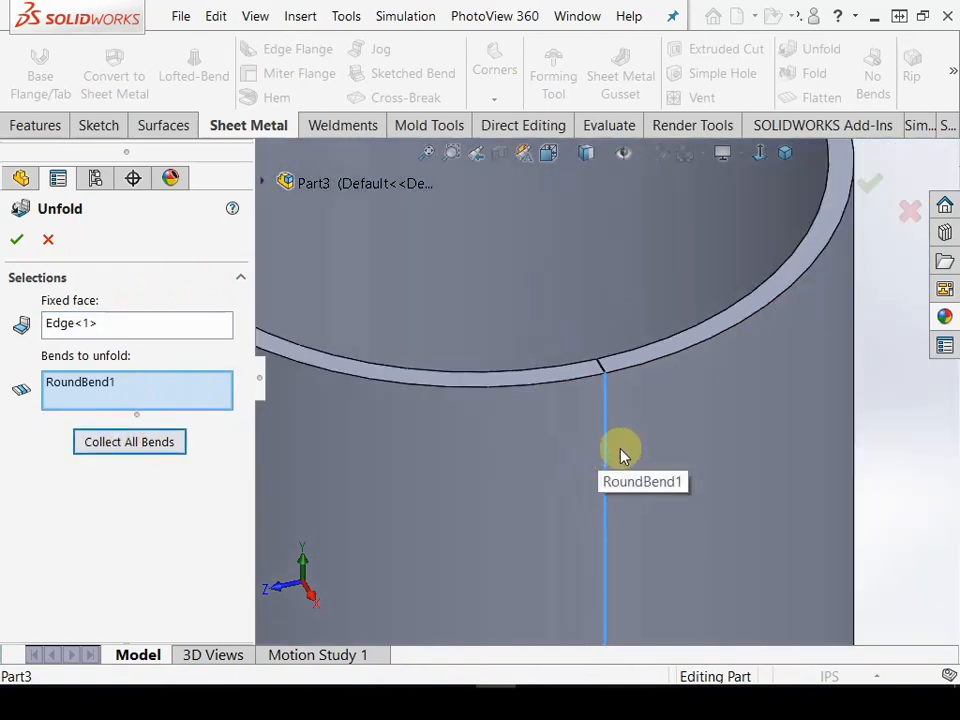
scroll(619, 450, "up", 3)
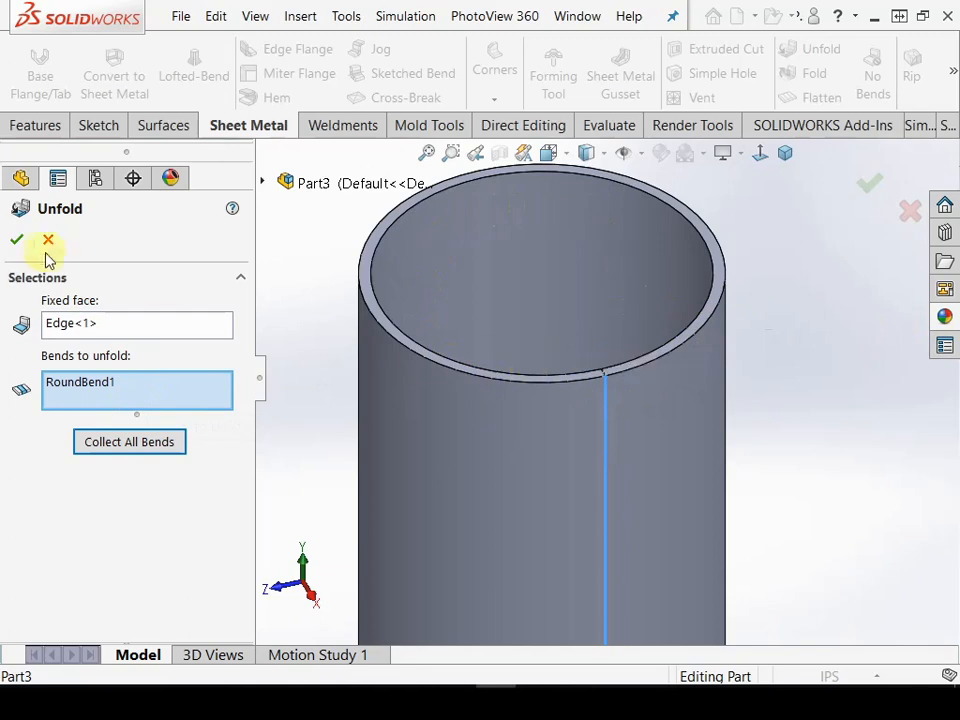
left_click(17, 239)
Start a sketch on the broad face of the unfolded sheet
scroll(591, 493, "up", 5)
middle_click_drag(591, 493, 521, 379)
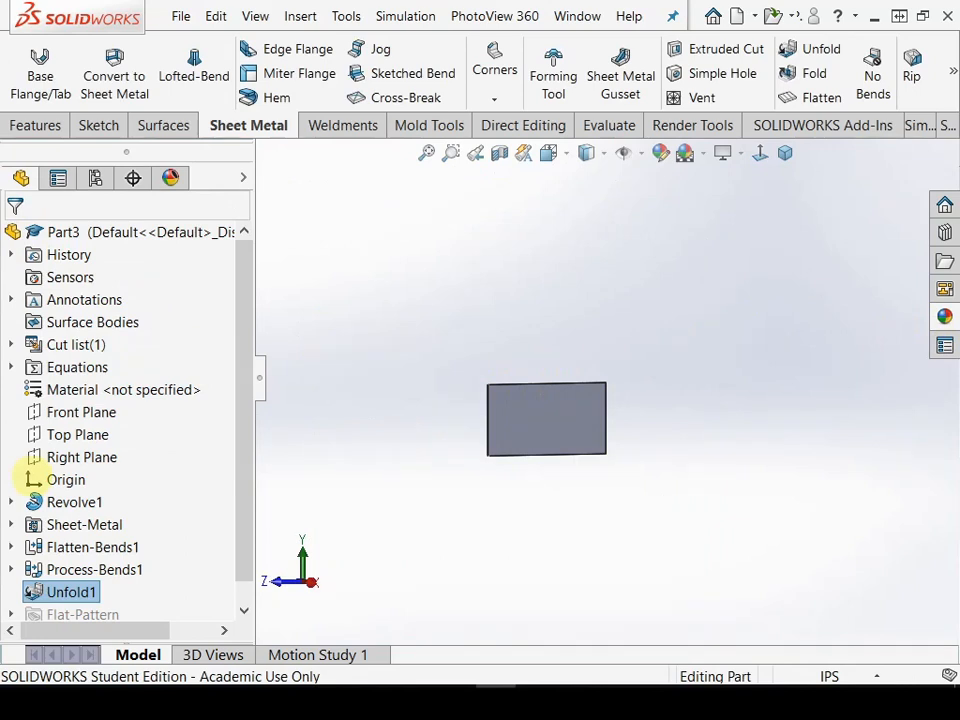
left_click(531, 420)
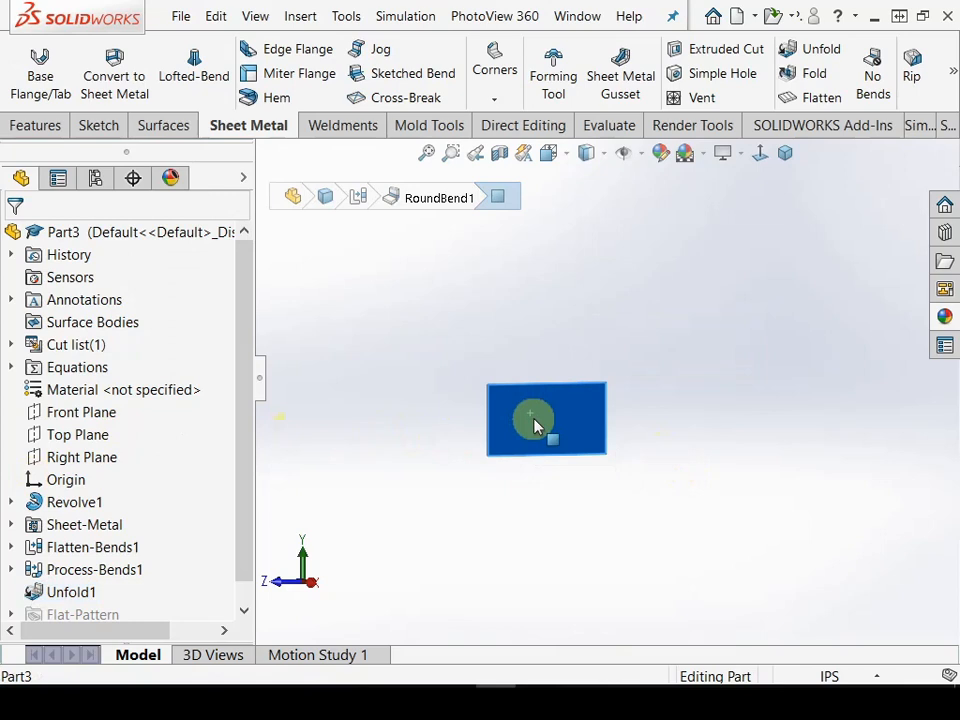
key("f")
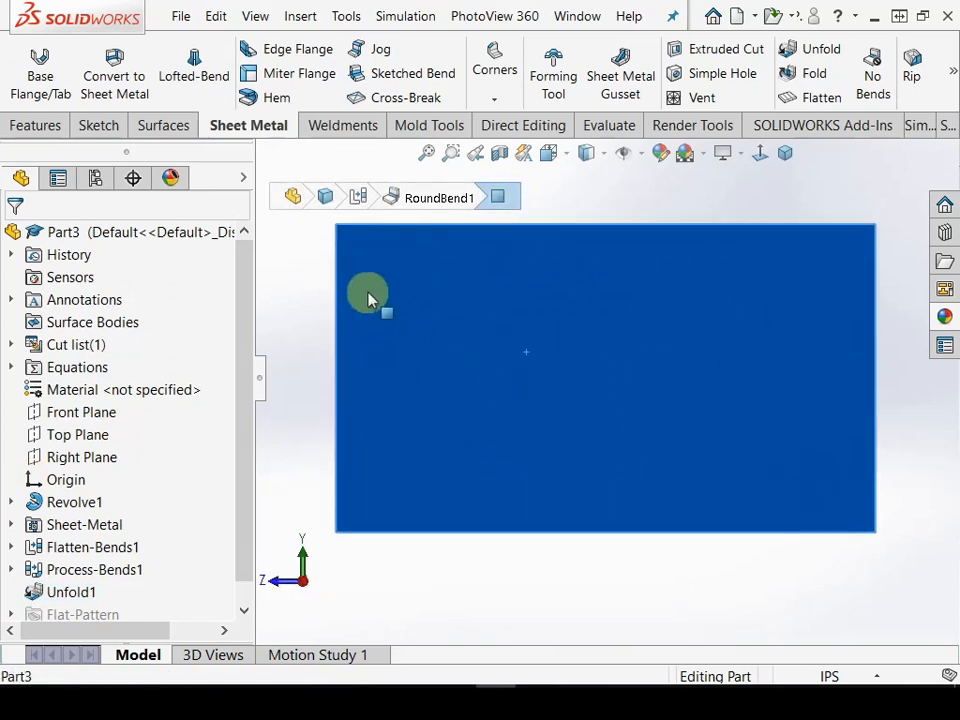
scroll(369, 294, "up", 2)
scroll(385, 268, "down", 2)
scroll(593, 370, "up", 2)
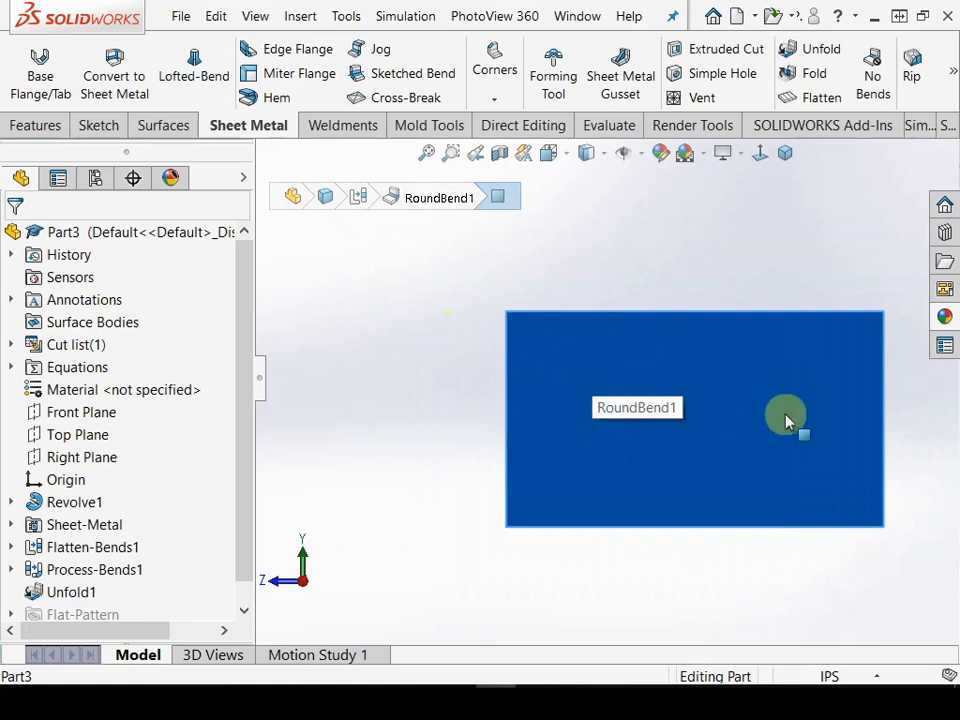
scroll(786, 420, "down", 2)
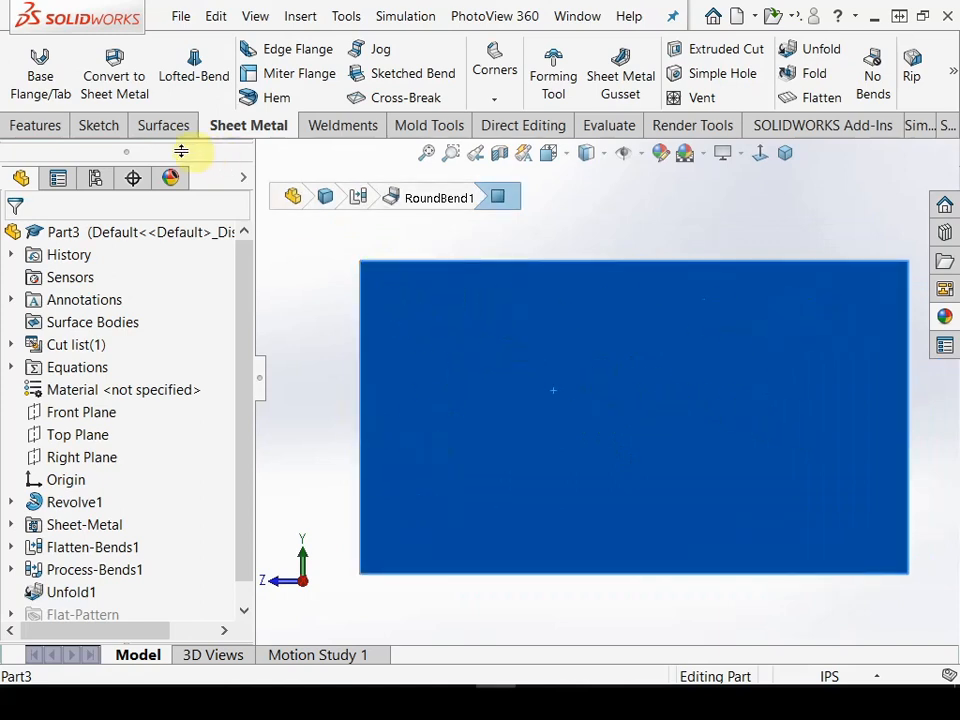
left_click(88, 124)
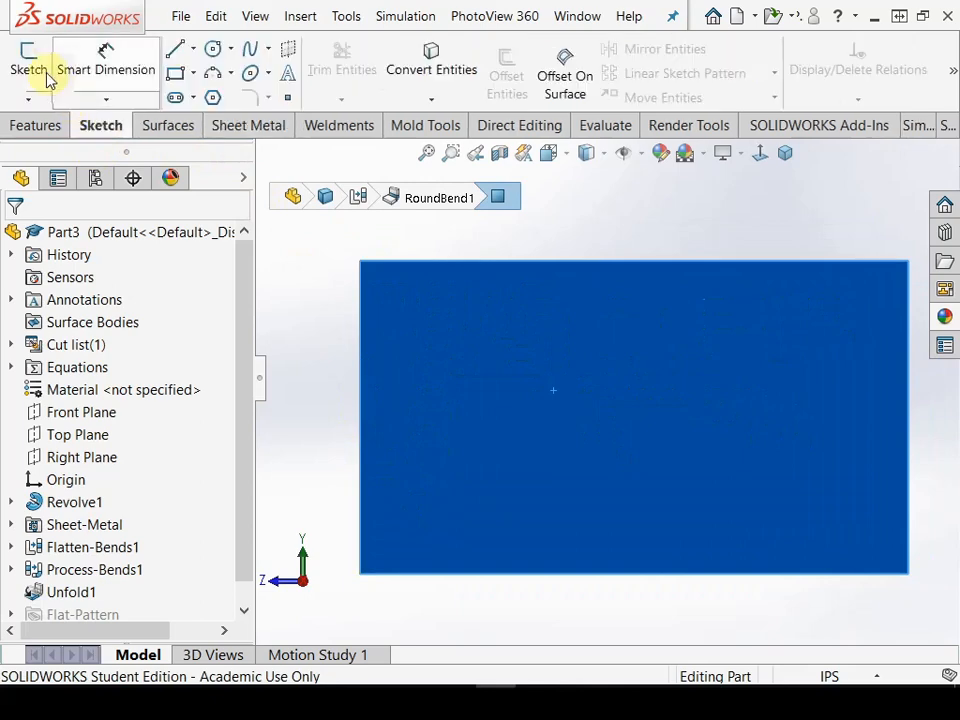
left_click(36, 69)
Sketch a tilted four-line rectangle with sides about 0.28 in across the sheet's upper-left corner, two vertices on the sheet's edges
left_click(178, 52)
scroll(454, 289, "up", 3)
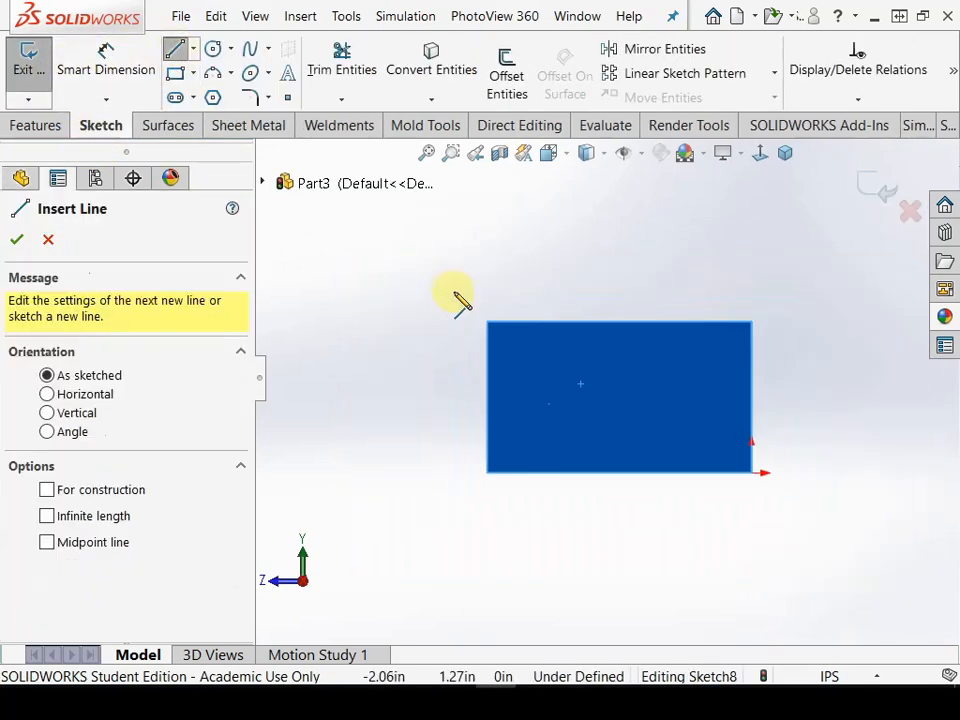
scroll(536, 358, "down", 4)
left_click(333, 314)
left_click(416, 370)
left_click(472, 290)
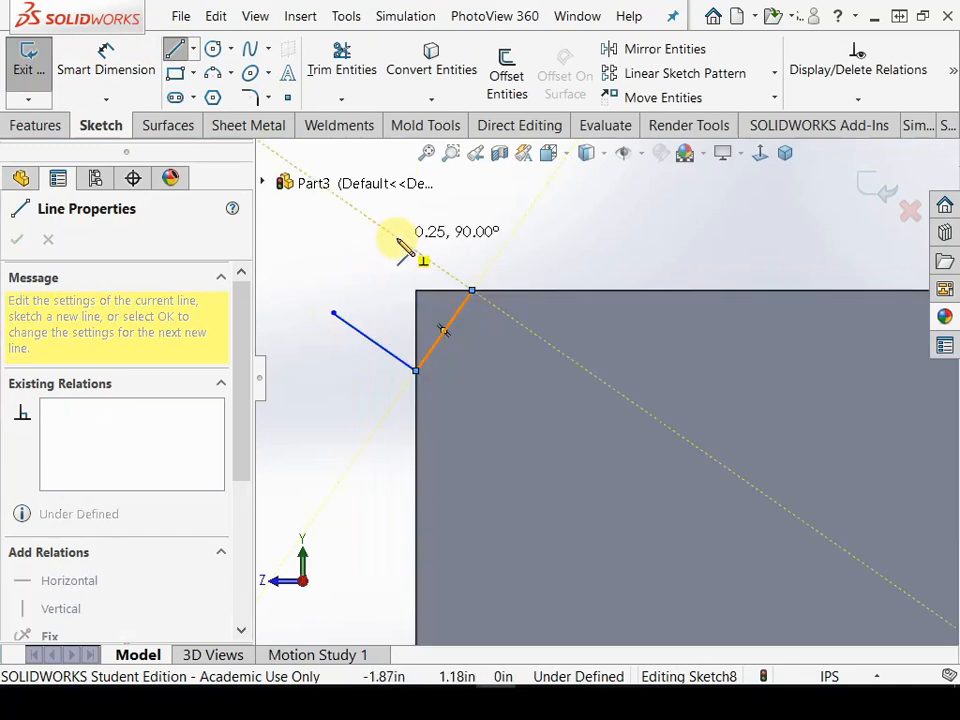
left_click(390, 233)
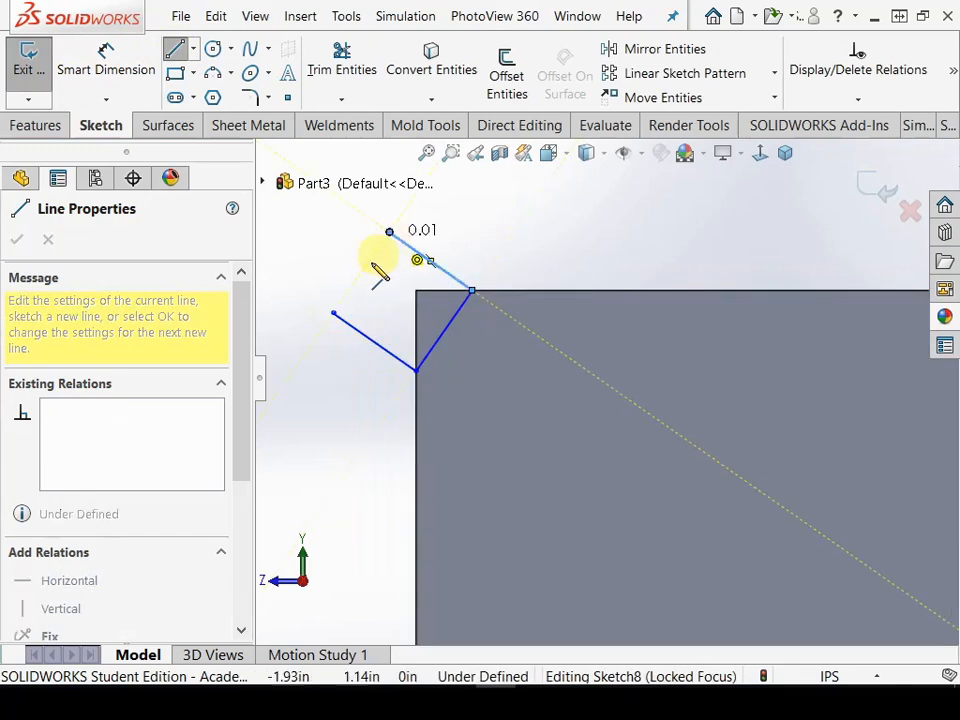
left_click(333, 314)
key("Escape")
Make the two outer adjacent sides of the tilted corner rectangle equal in length
left_click(422, 256)
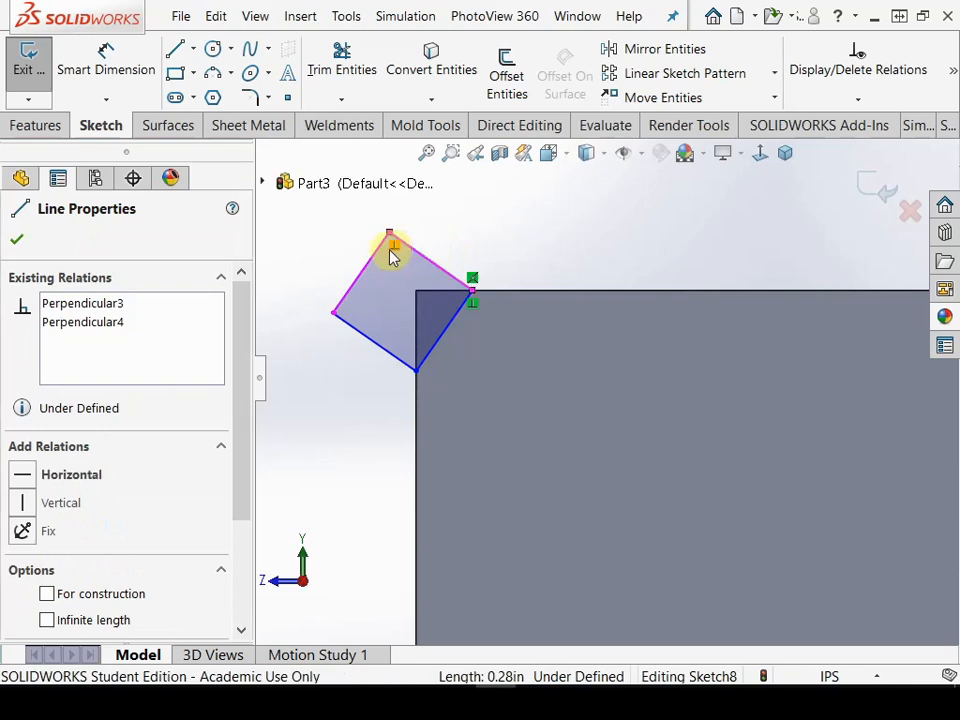
left_click(381, 254, "ctrl")
left_click(569, 168)
left_click(549, 270)
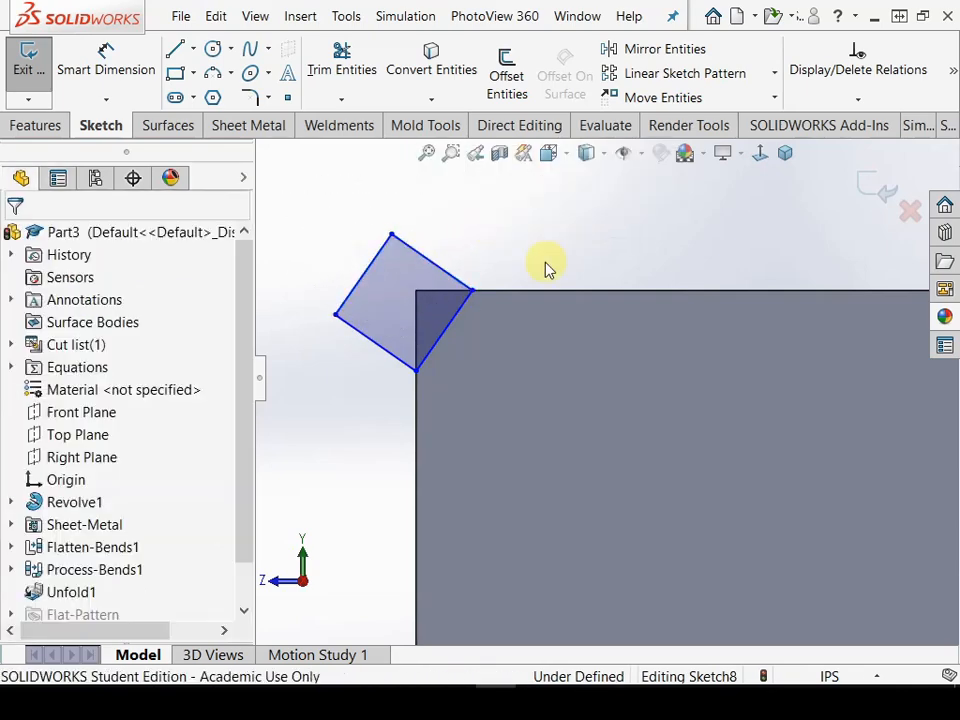
Sketch a second, smaller tilted four-line rectangle inside the sheet, beside and parallel to the corner square
left_click(176, 48)
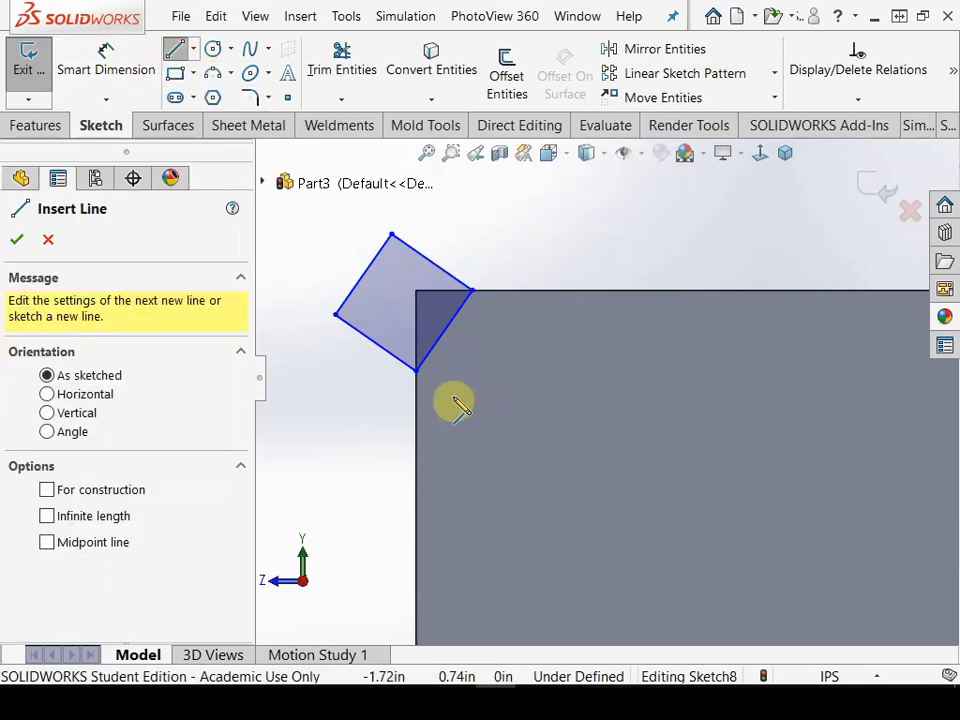
left_click(448, 378)
left_click(494, 410)
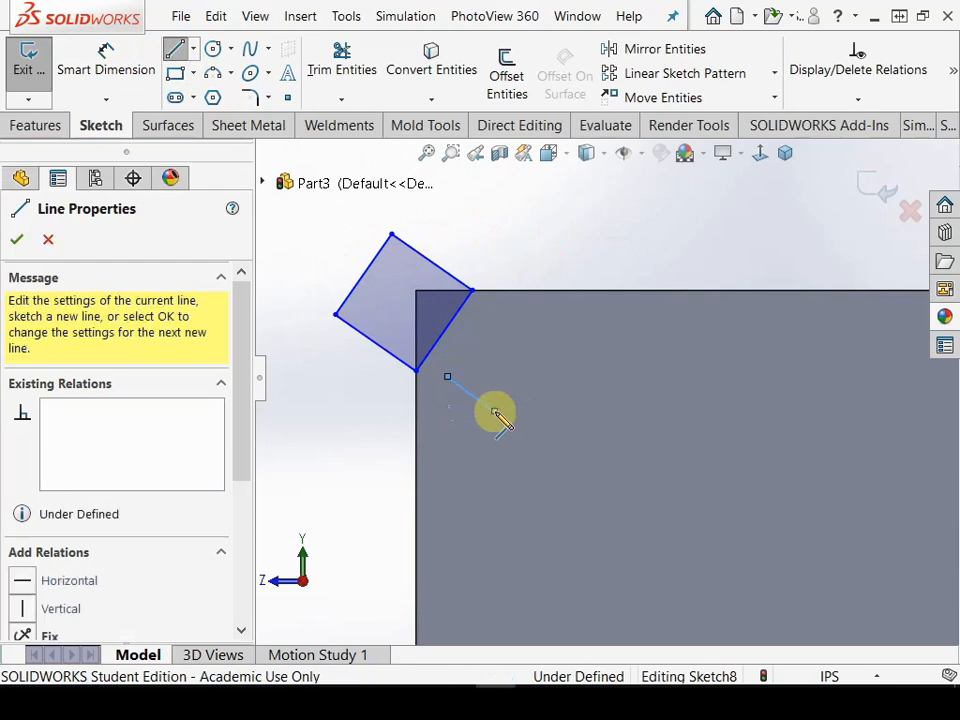
left_click(539, 348)
left_click(495, 315)
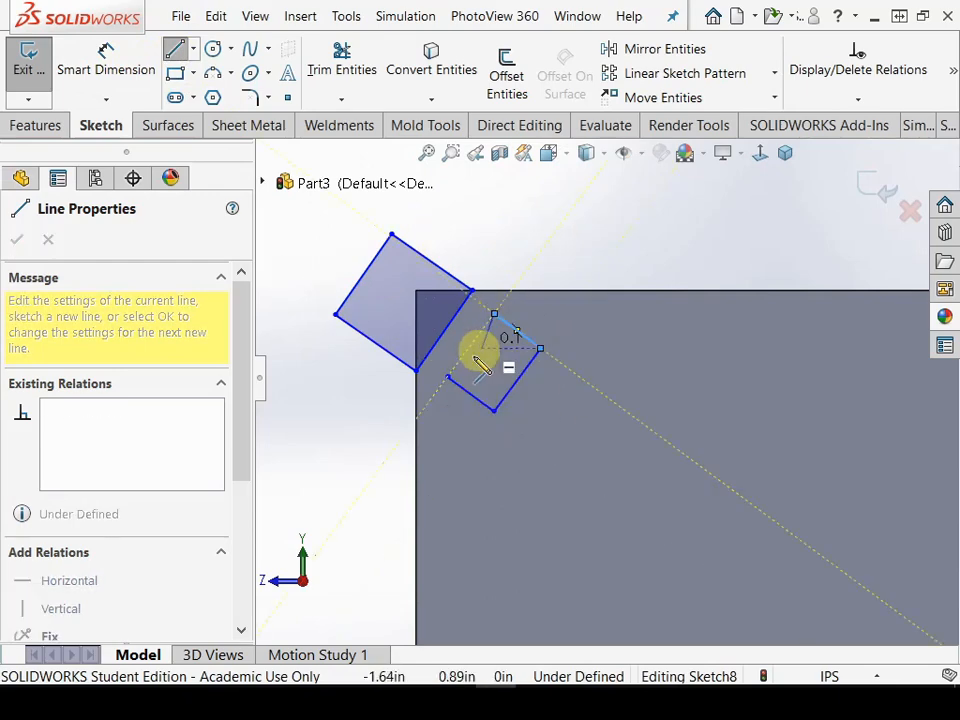
left_click(448, 377)
key("Escape")
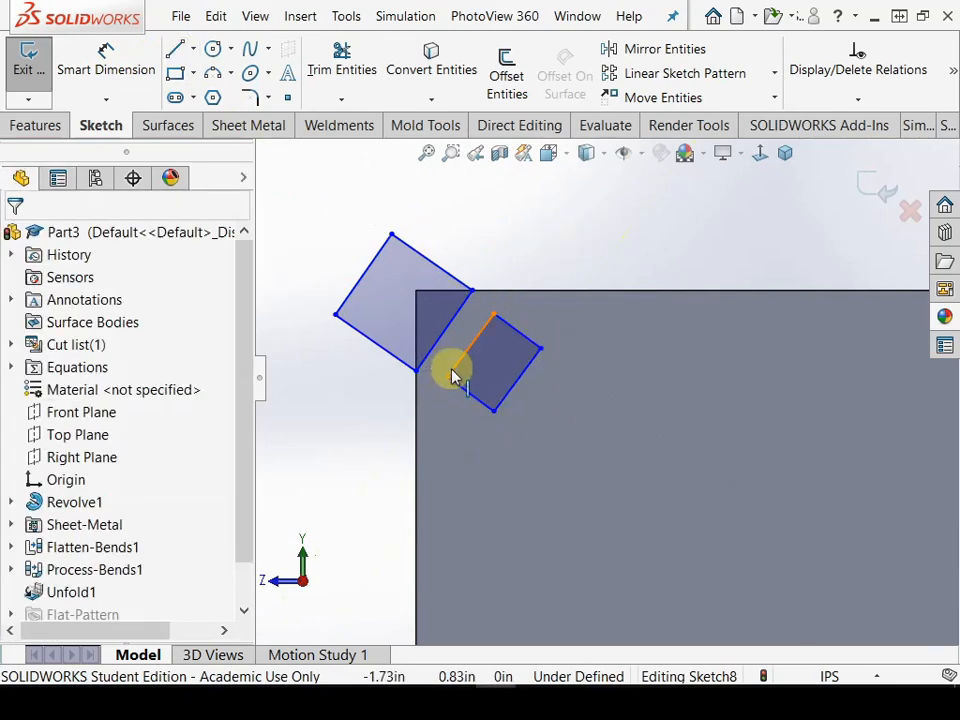
Make two adjacent sides of the inner rectangle perpendicular and equal in length
left_click(453, 371)
left_click(460, 385, "ctrl")
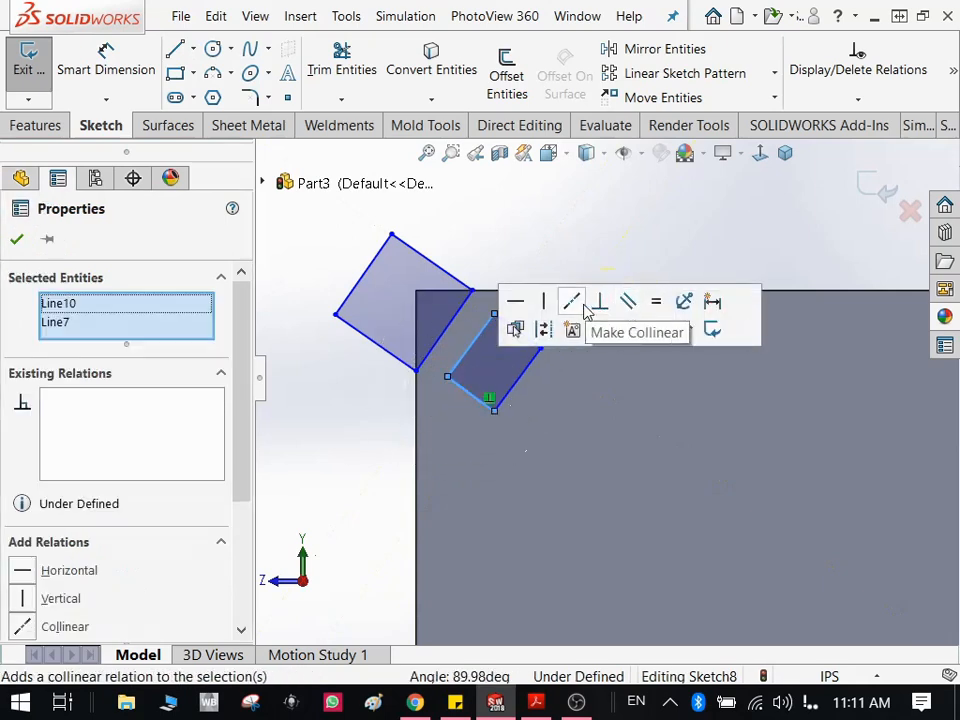
left_click(600, 301)
left_click(655, 301)
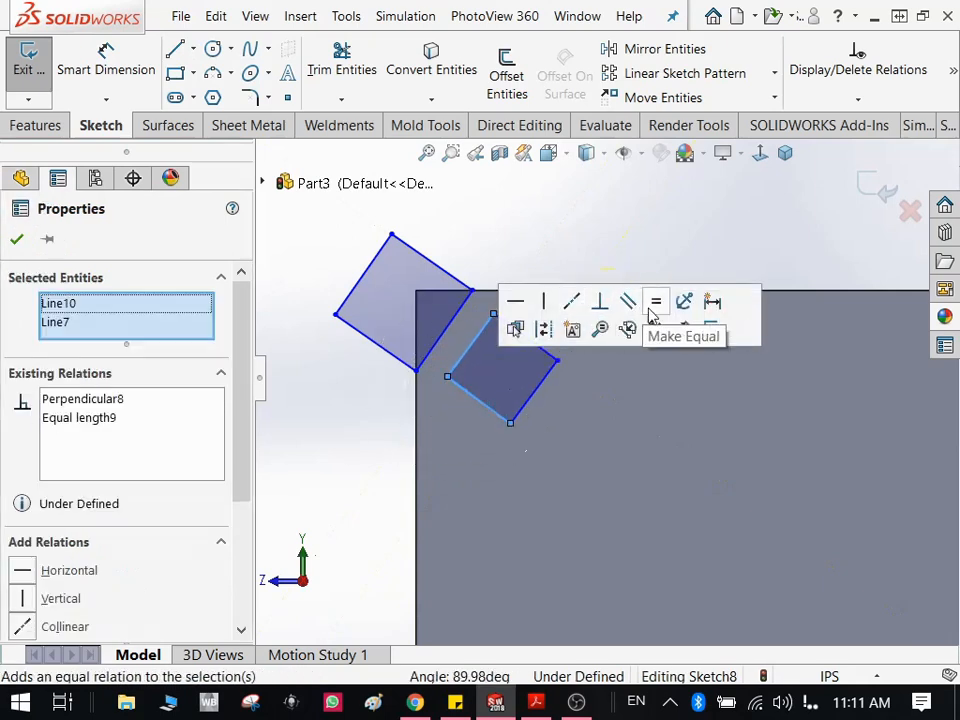
left_click(531, 214)
Make the corner square's uppermost vertex coincident with the line of the sheet's left edge
scroll(545, 315, "up", 3)
scroll(430, 325, "down", 3)
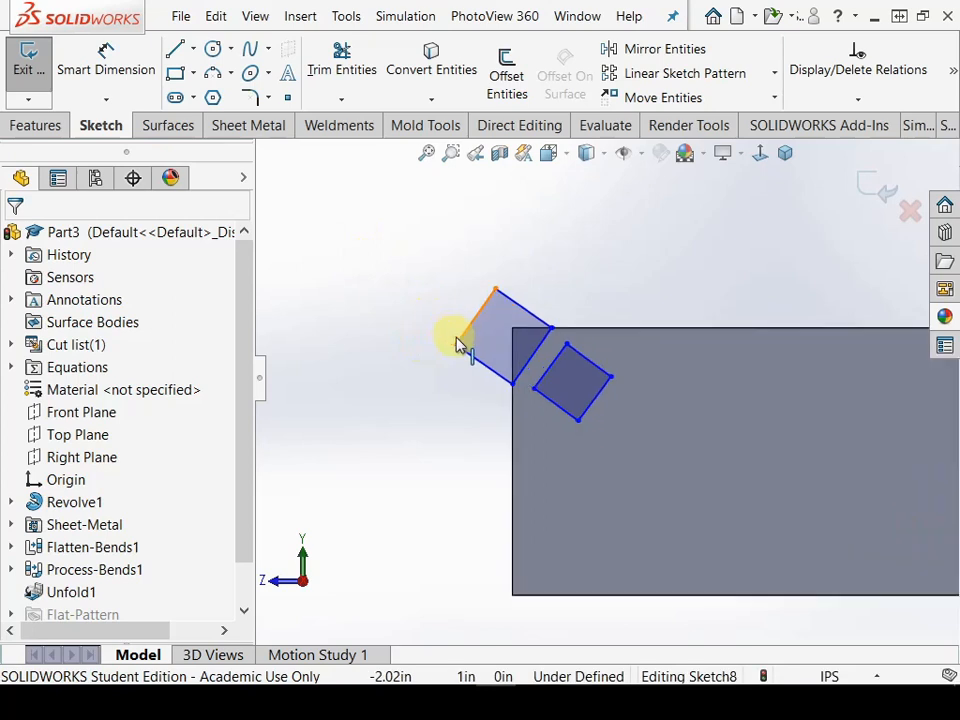
scroll(684, 300, "down", 1)
left_click(131, 75)
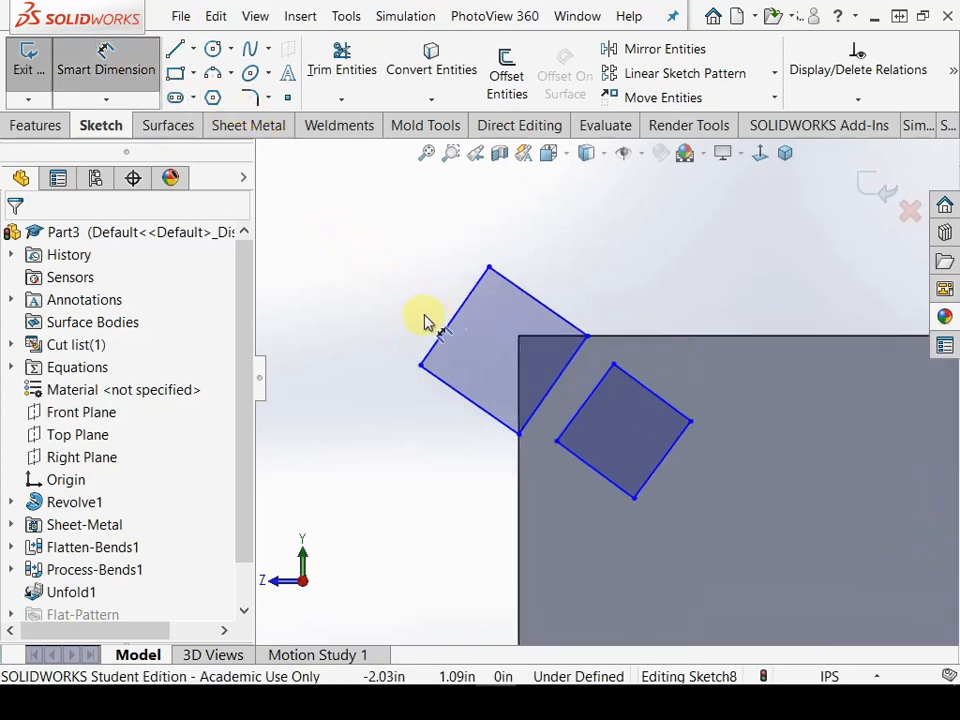
key("Escape")
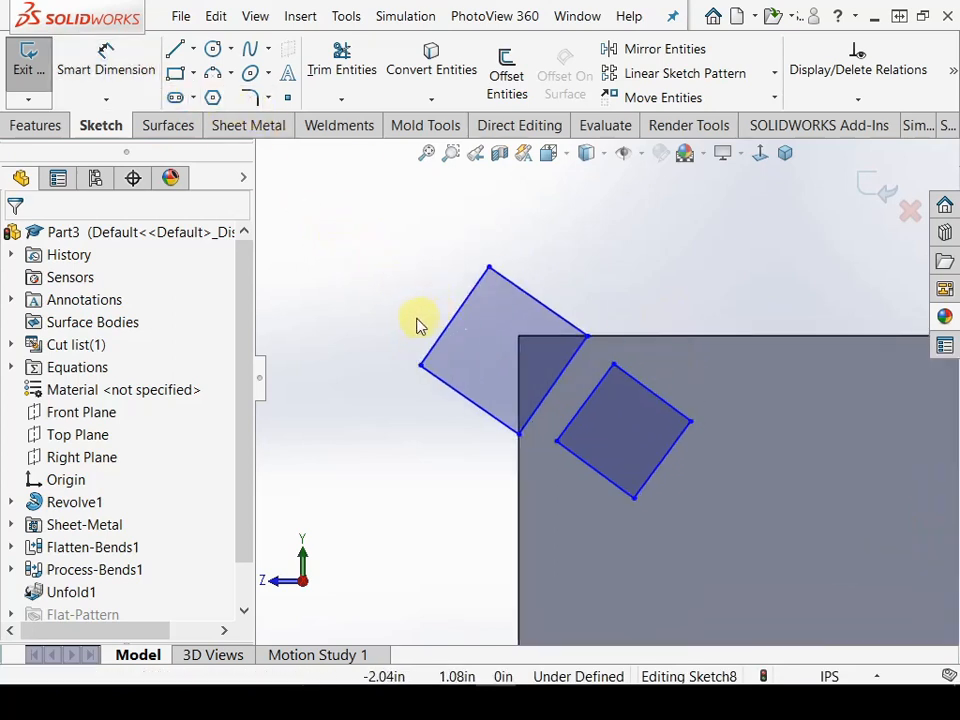
left_click(488, 270)
left_click(519, 352, "ctrl")
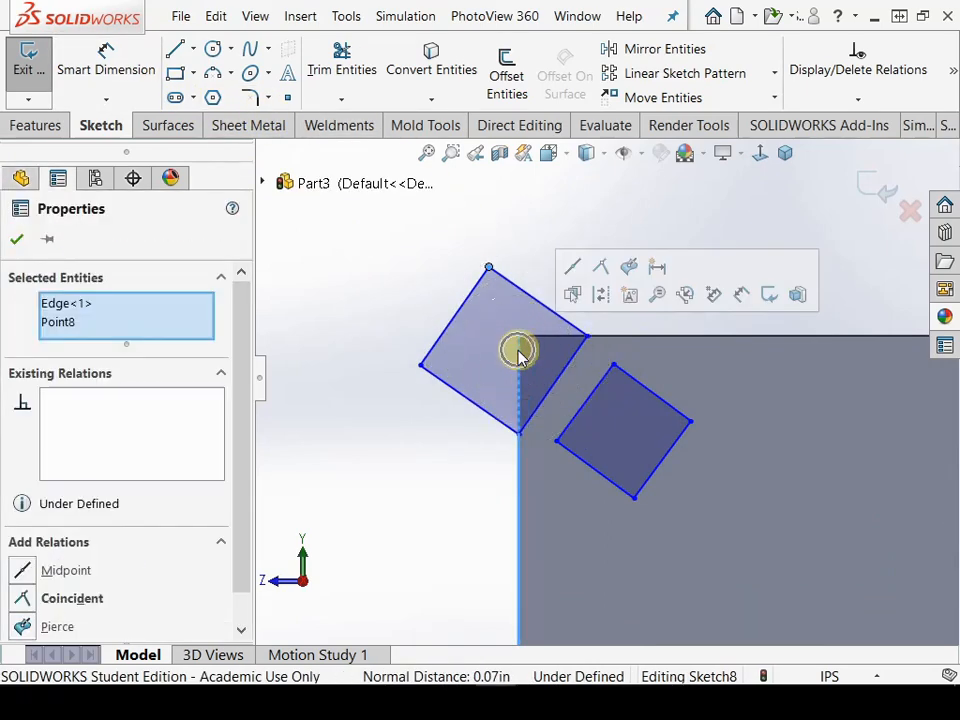
left_click(600, 266)
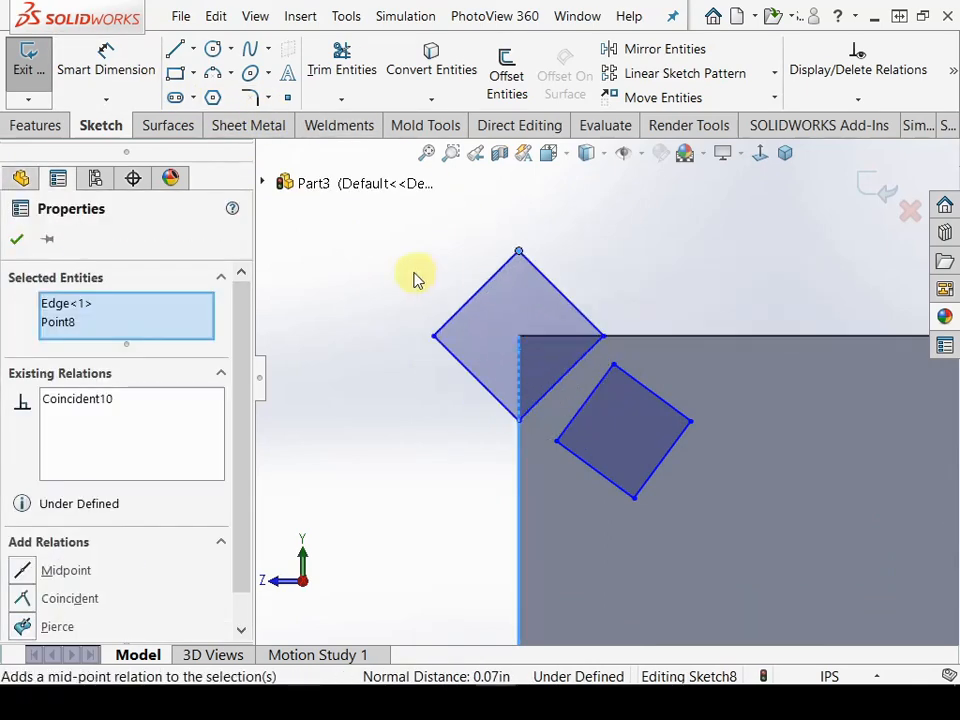
left_click(413, 272)
Make the inner square's upper-left side parallel to the corner square's facing side
left_click(586, 403)
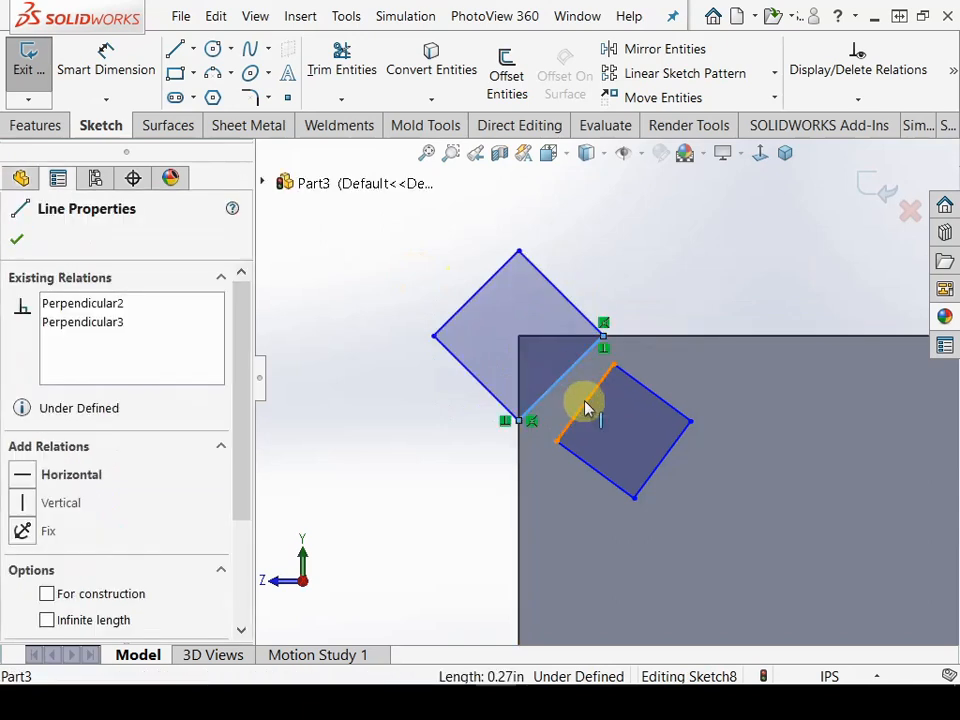
left_click(586, 403, "ctrl")
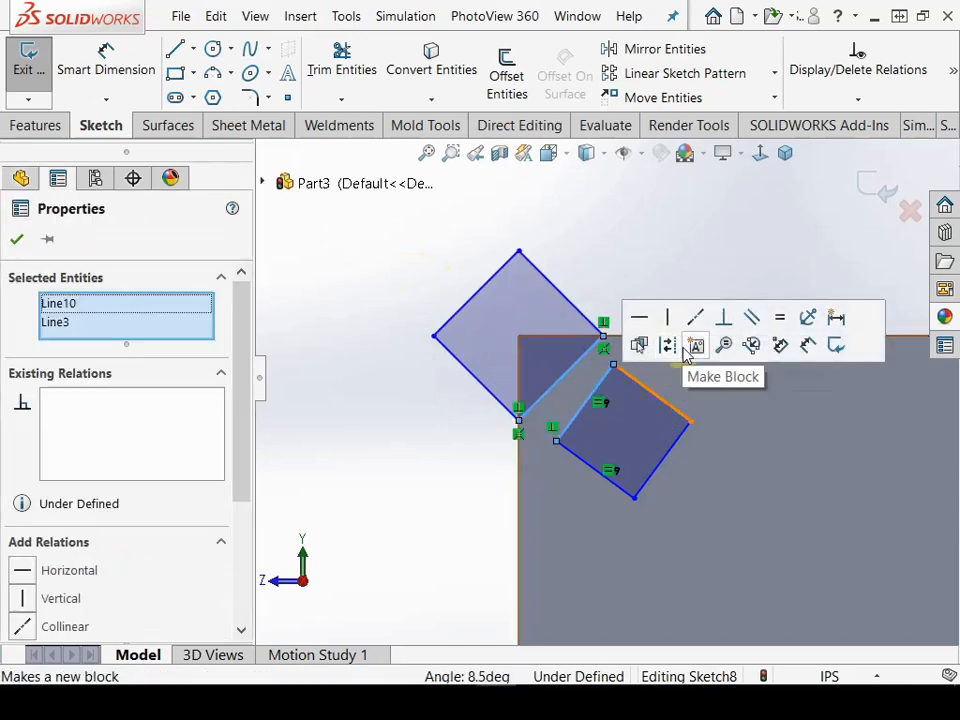
left_click(754, 318)
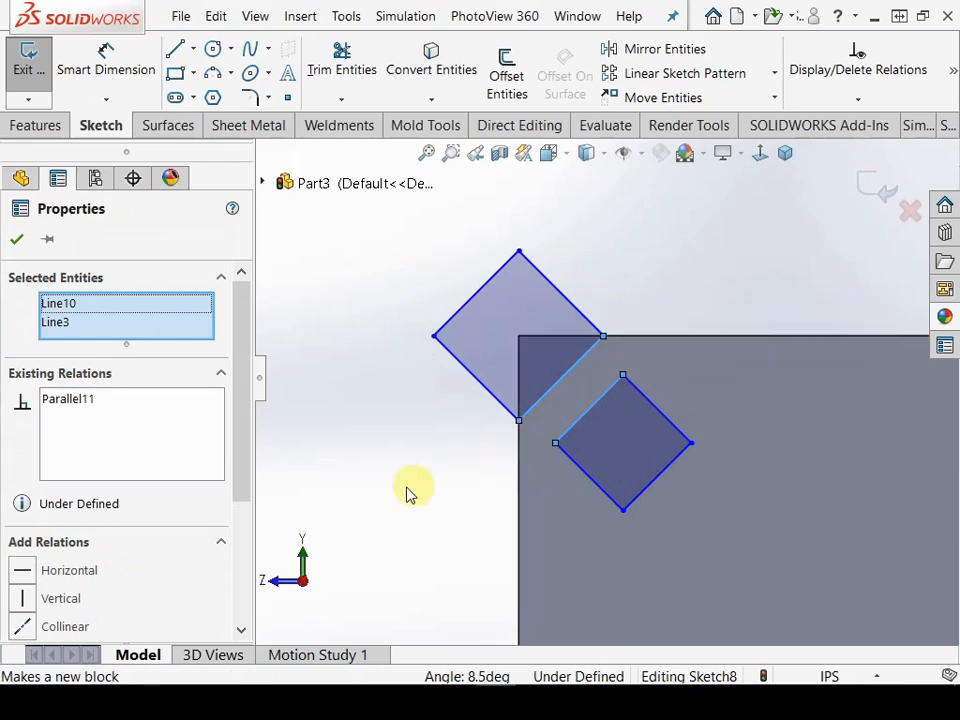
left_click(436, 485)
Dimension the corner square's upper-left side to 0.177 in
left_click(106, 62)
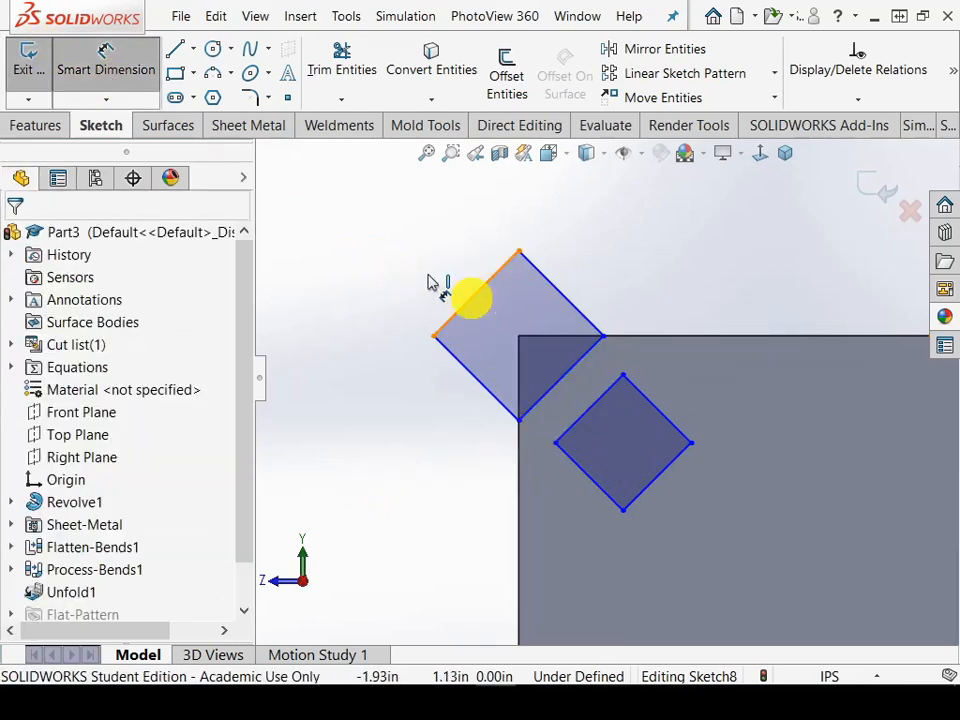
left_click(470, 299)
left_click(401, 253)
type("0.177")
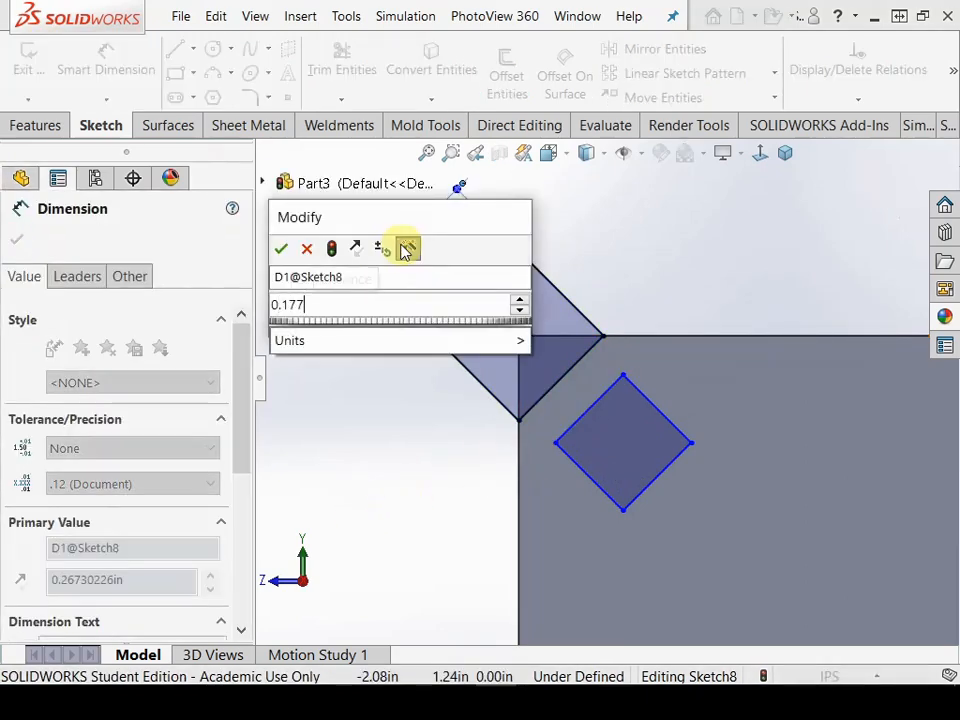
key("Escape")
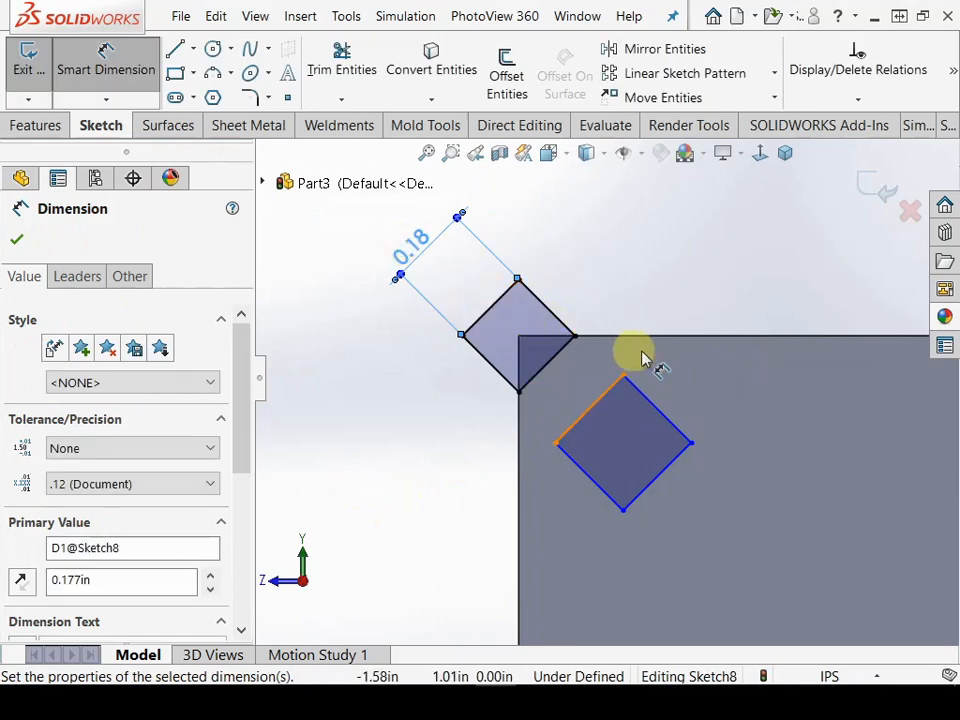
Dimension the gap between the facing sides of the corner square and inner square to 0.01 in
scroll(612, 430, "down", 3)
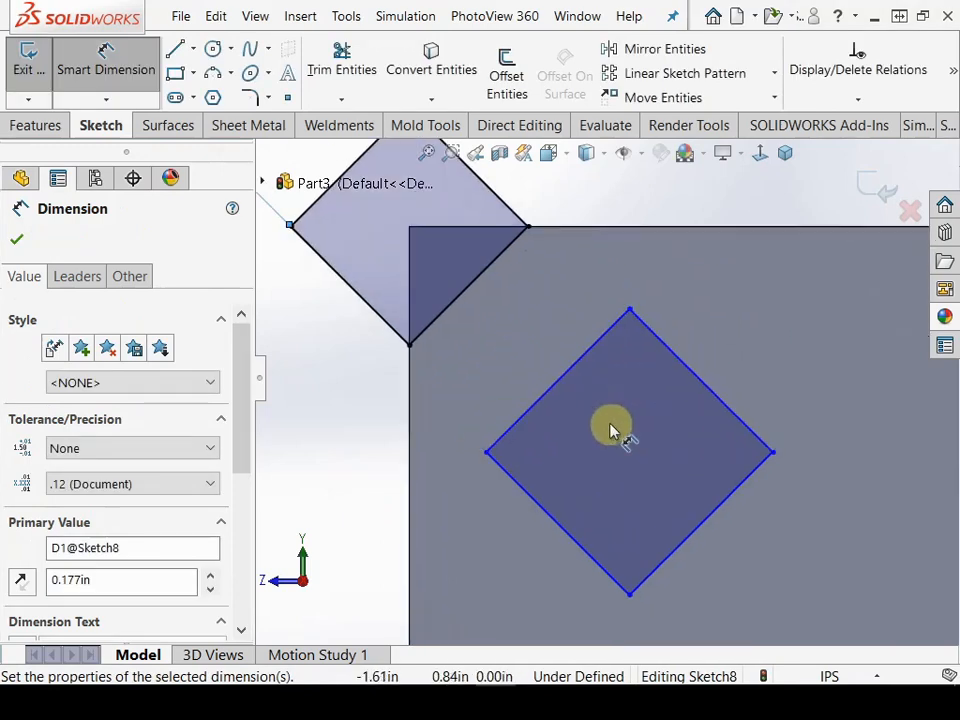
left_click(476, 285)
left_click(566, 366)
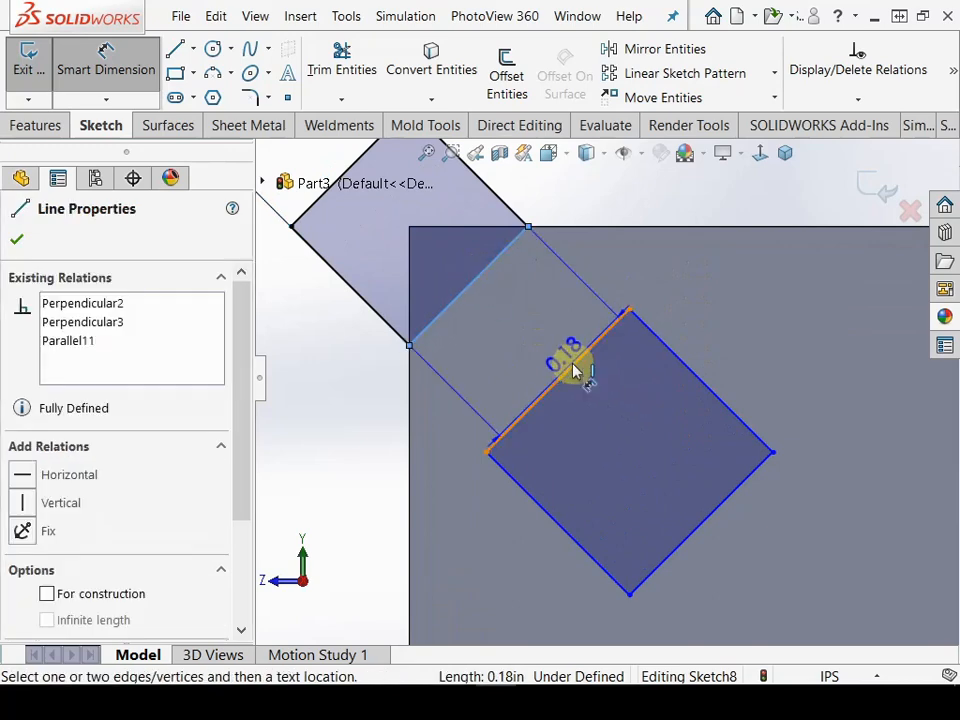
scroll(572, 362, "up", 3)
left_click(633, 275)
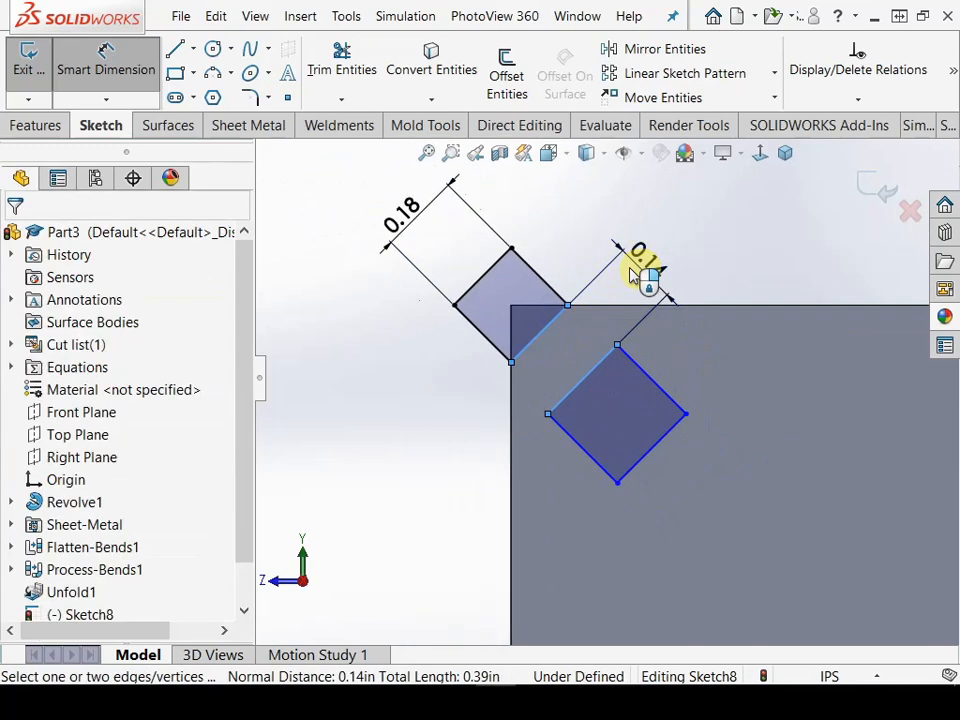
type("0.01")
key("Return")
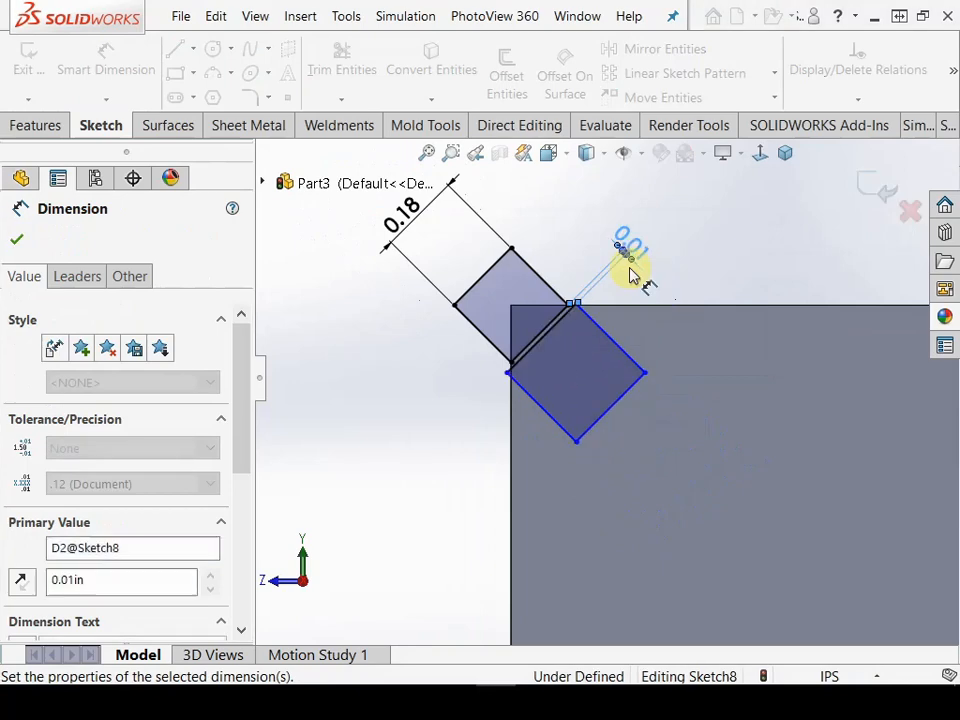
Dimension the inner square's upper-right side to 0.171 in
scroll(600, 370, "down", 4)
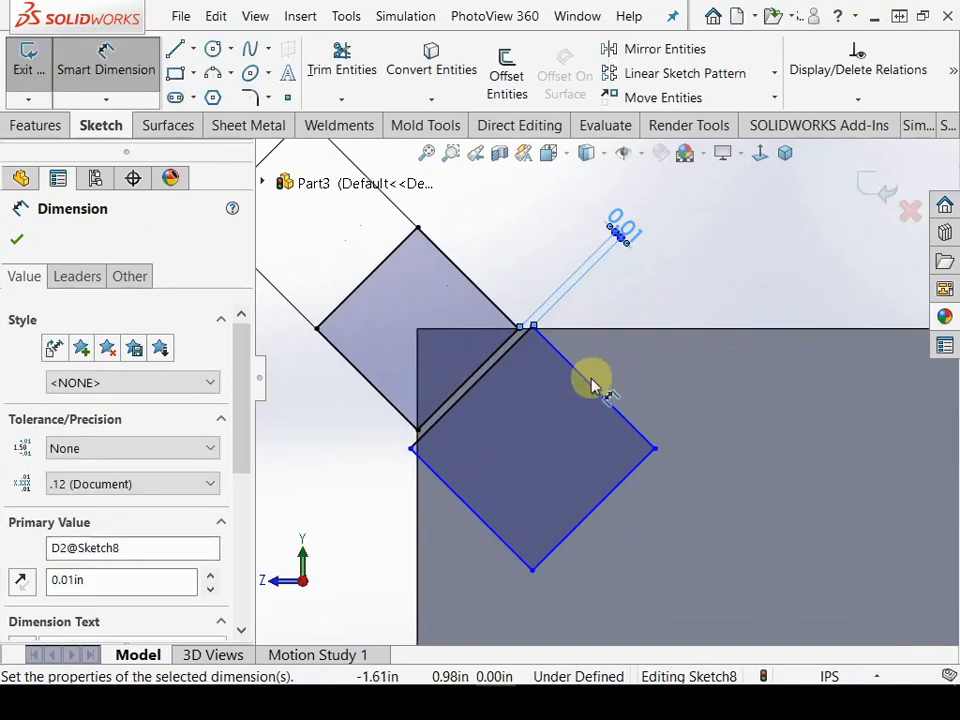
left_click(590, 383)
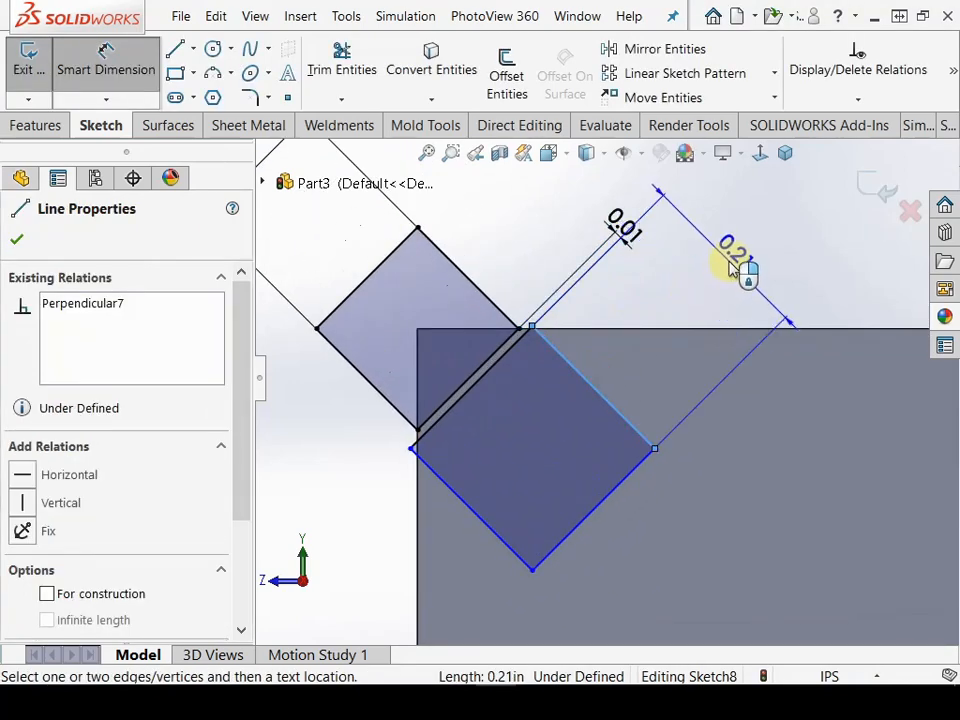
left_click(736, 266)
type("0.171")
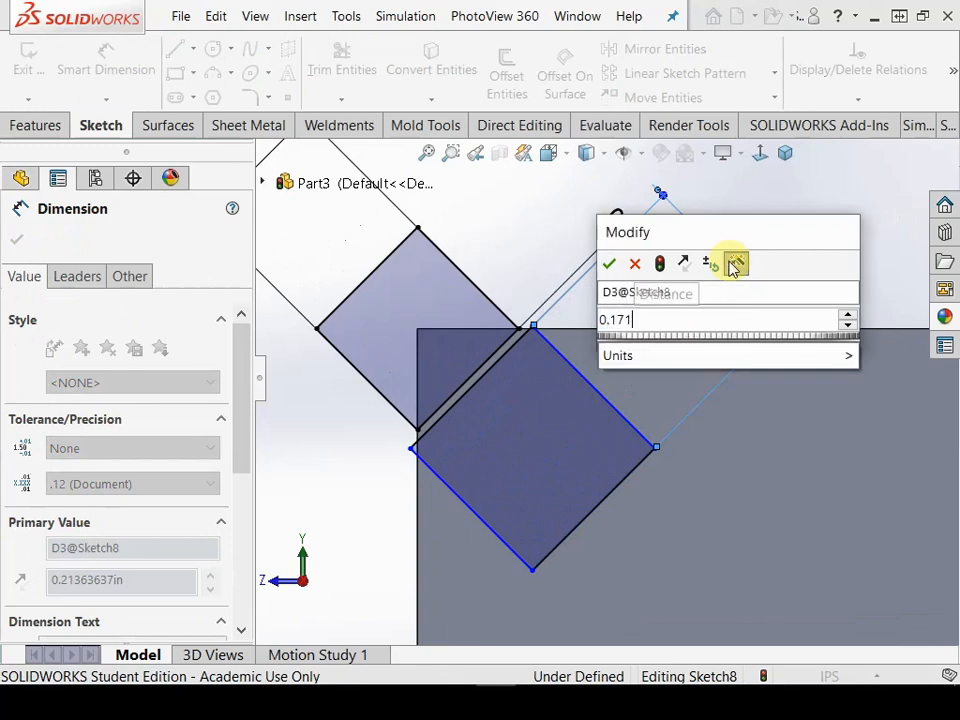
key("Return")
Dimension the offset between the lower-left sides of the two squares to 0.003 in and finish dimensioning
scroll(447, 443, "down", 3)
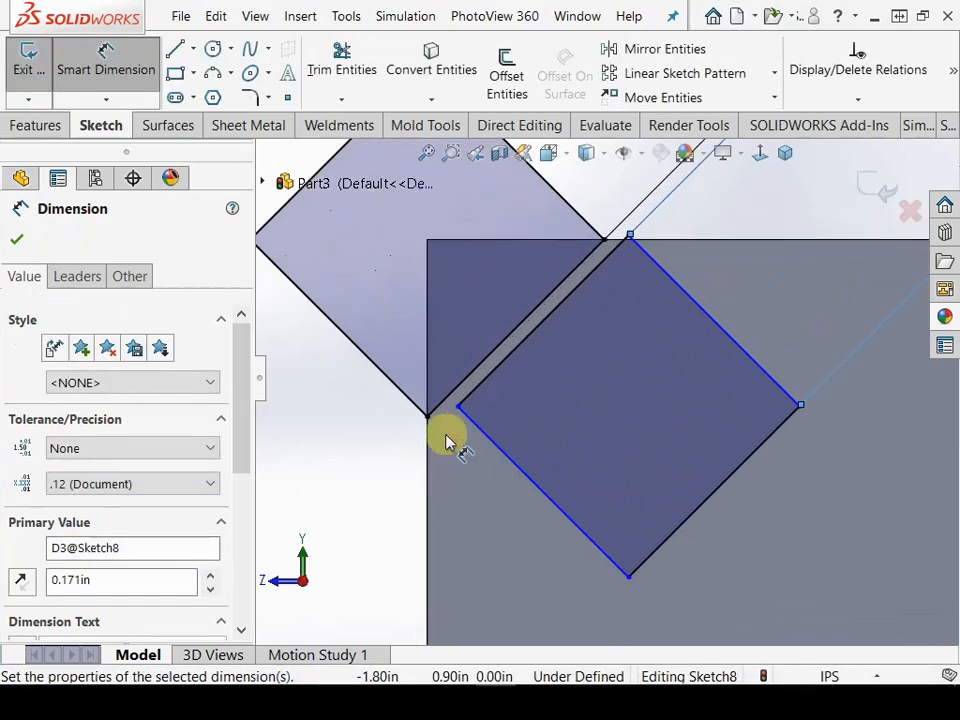
left_click(410, 400)
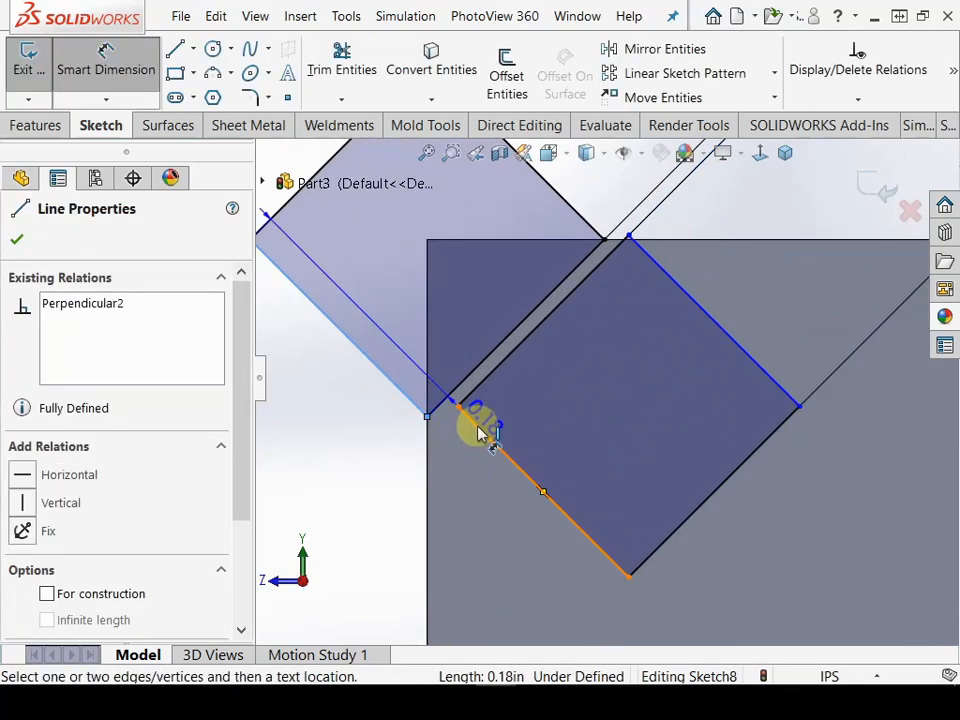
left_click(476, 429)
left_click(385, 520)
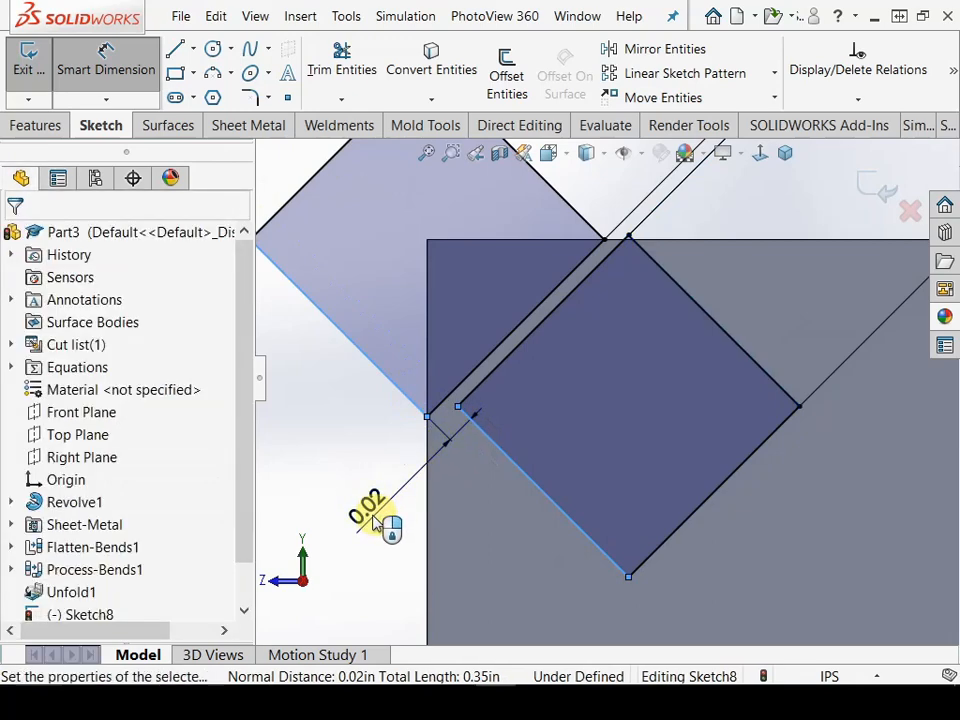
type("0.003")
key("Return")
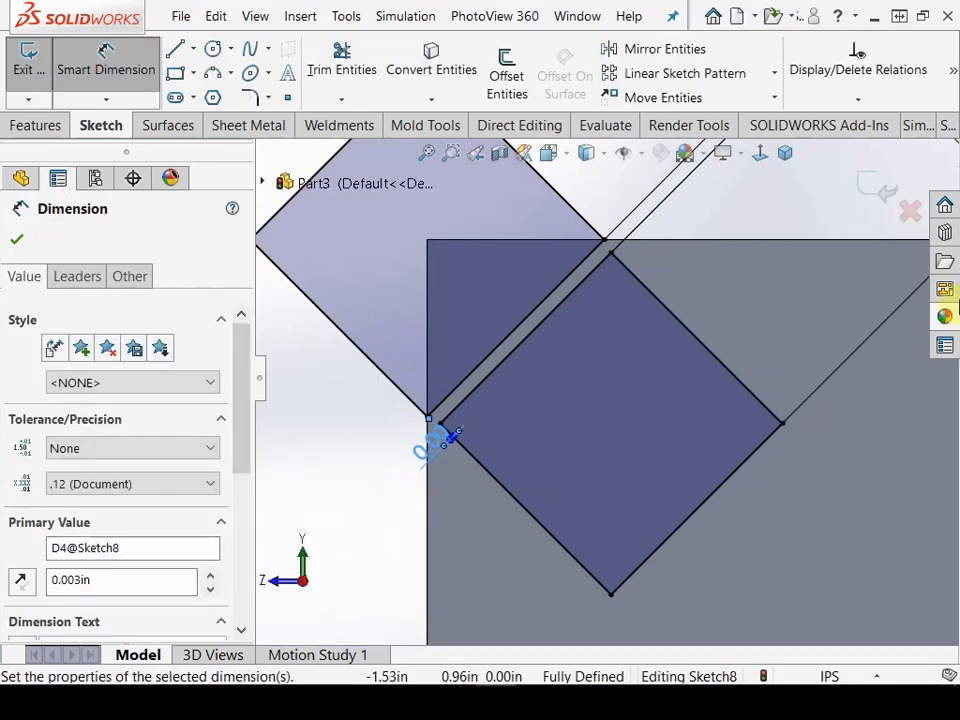
scroll(478, 437, "up", 3)
scroll(478, 437, "down", 10)
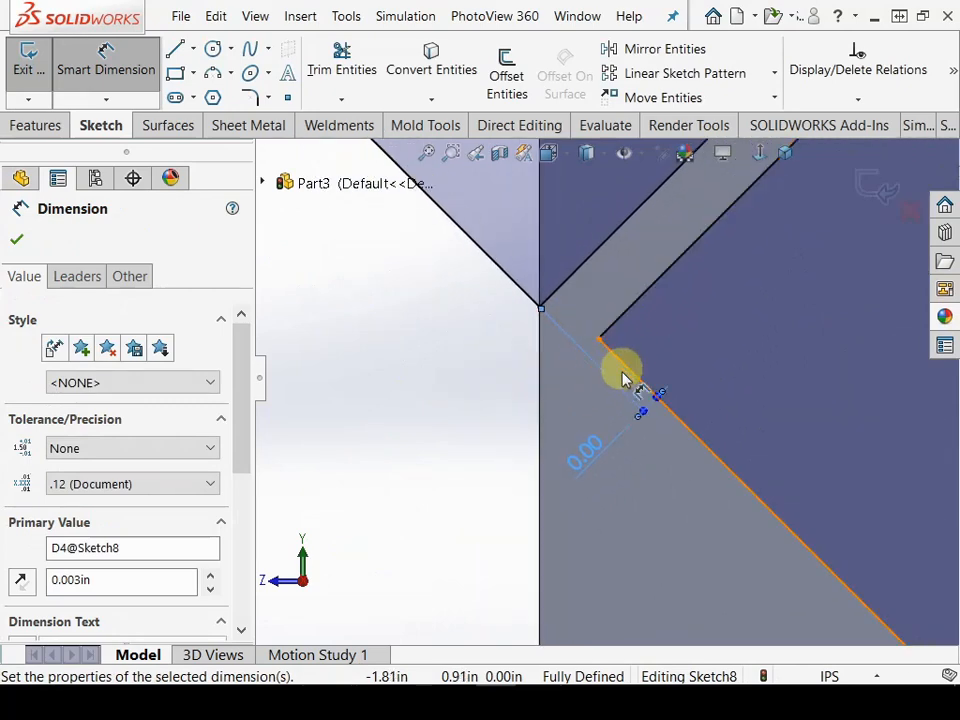
scroll(621, 371, "up", 5)
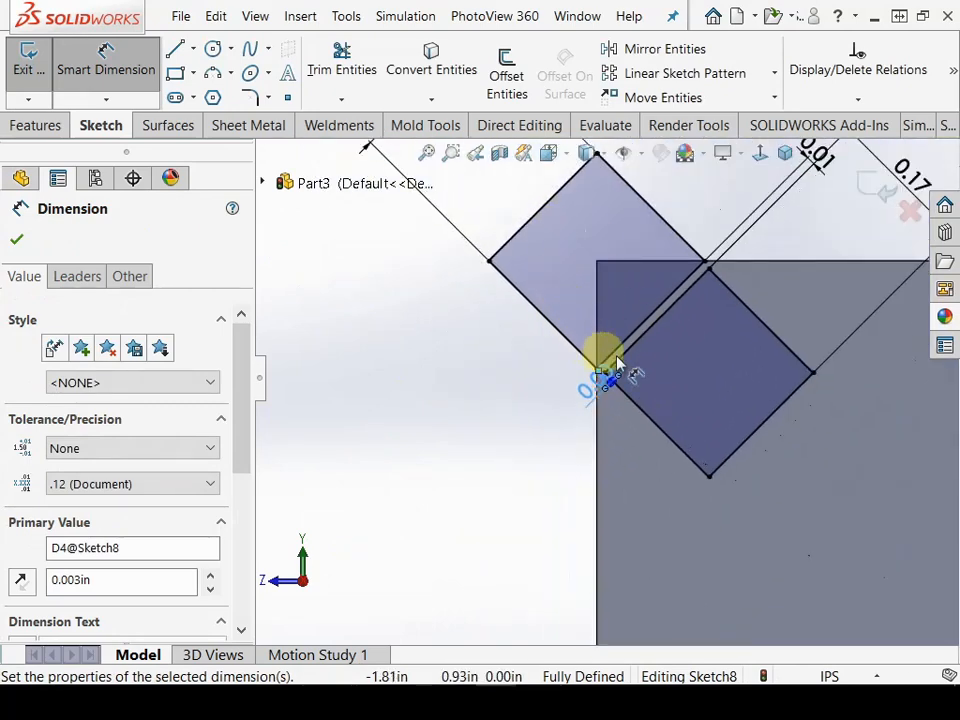
scroll(603, 360, "up", 5)
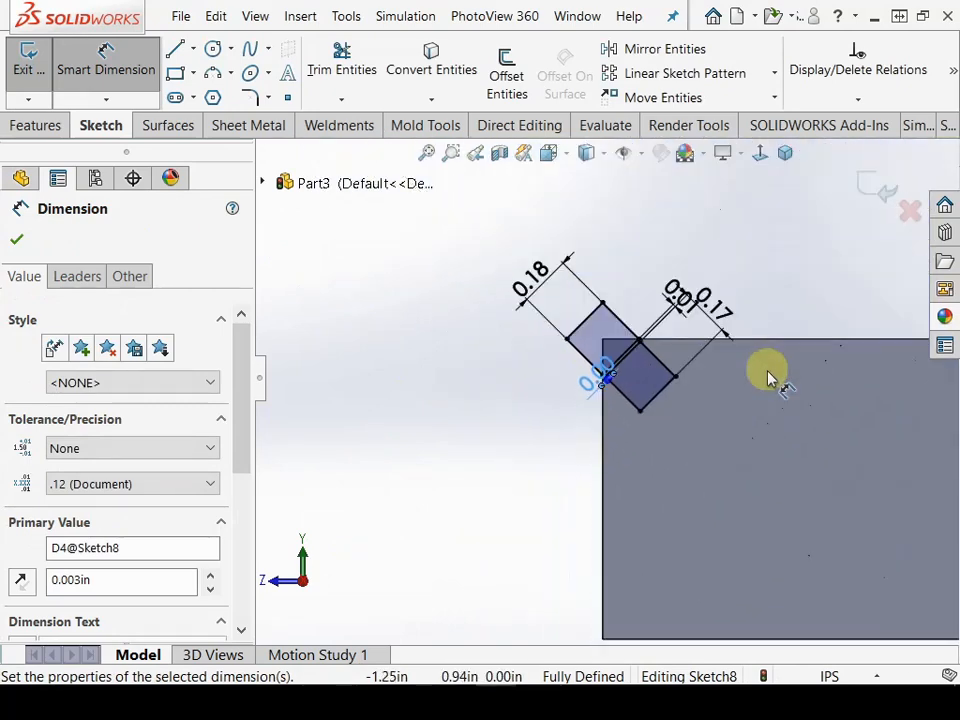
left_click(18, 241)
Start a linear sketch pattern and add the corner square's four sides as entities to pattern
left_click_drag(262, 388, 155, 377)
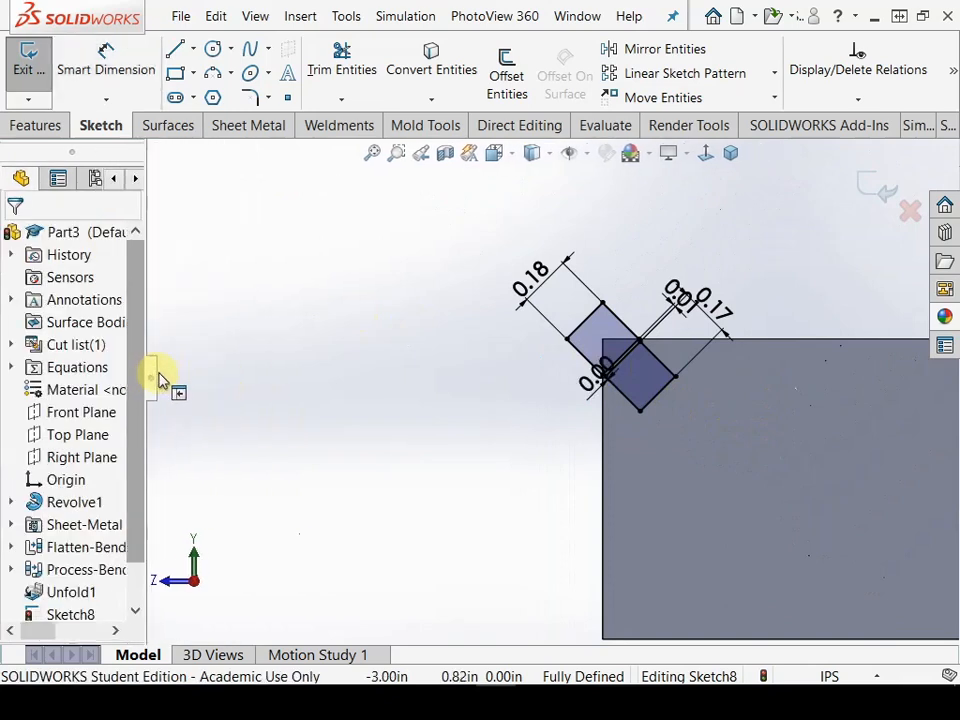
scroll(735, 474, "up", 5)
scroll(783, 415, "down", 5)
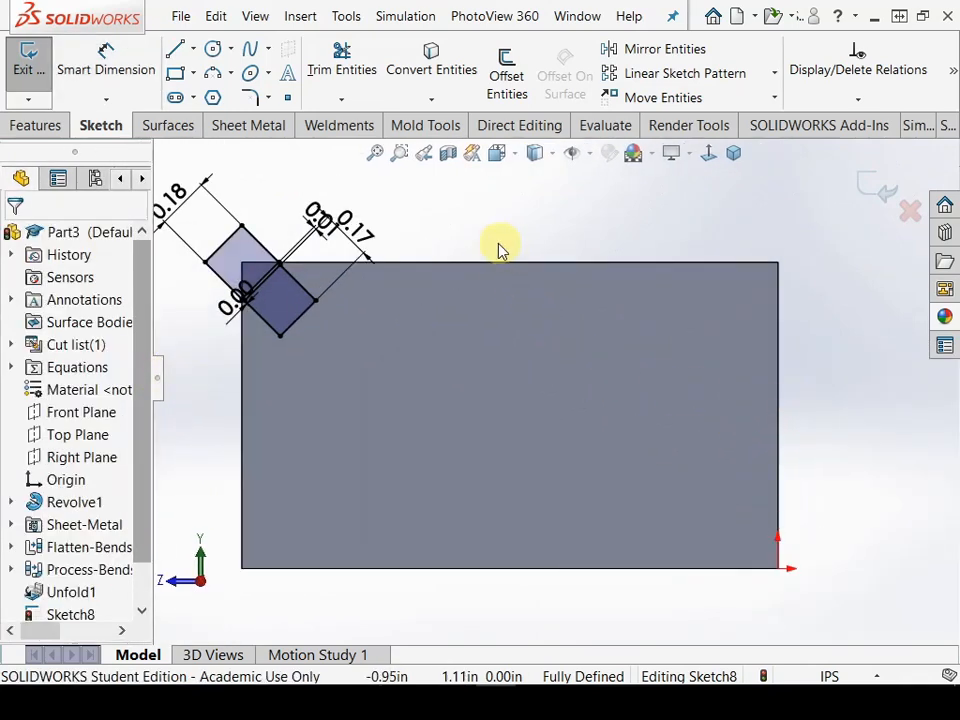
left_click(672, 80)
left_click_drag(154, 386, 243, 405)
scroll(373, 388, "up", 3)
scroll(336, 392, "down", 3)
left_click_drag(190, 428, 167, 553)
left_click(128, 570)
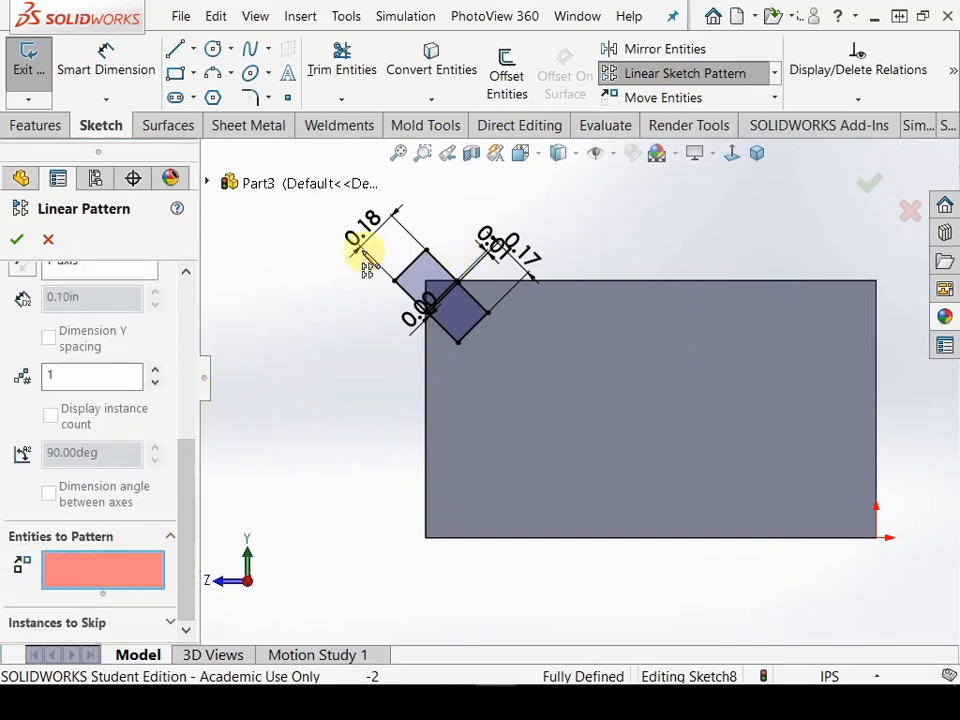
scroll(489, 289, "up", 2)
scroll(489, 289, "down", 4)
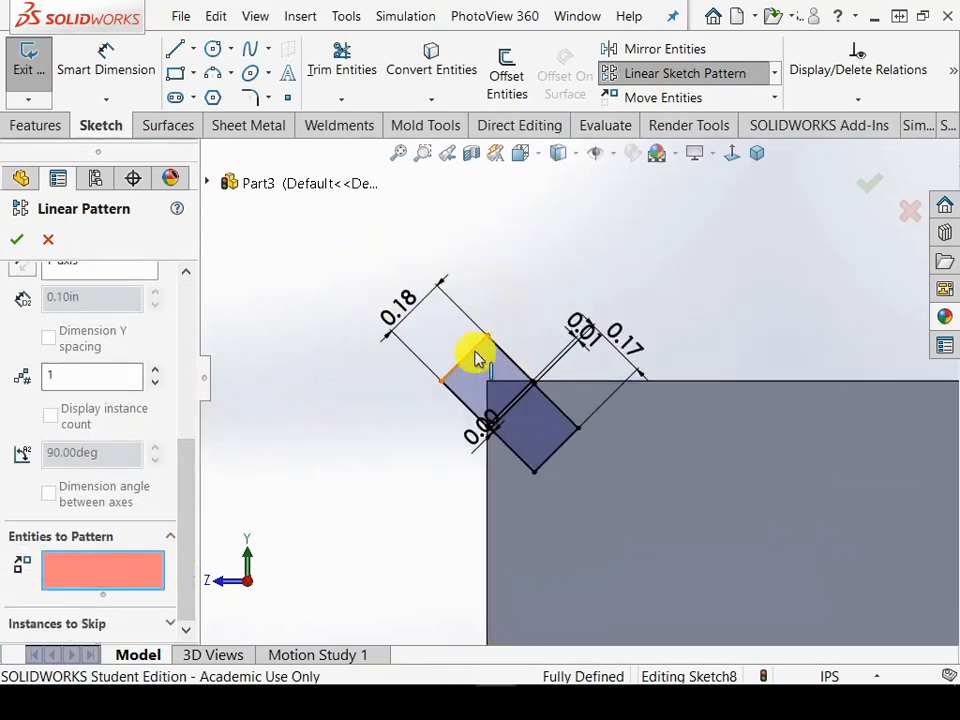
left_click(476, 354)
left_click(515, 365)
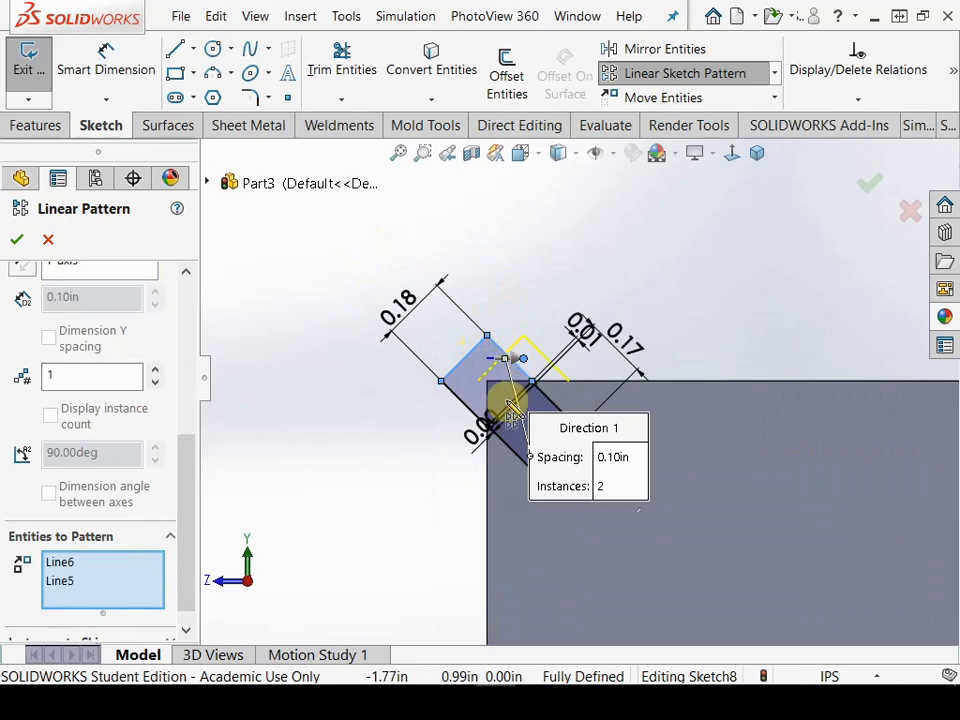
left_click(511, 404)
left_click(462, 404)
Add the inner square's four sides to the entities of the linear sketch pattern
scroll(540, 420, "down", 2)
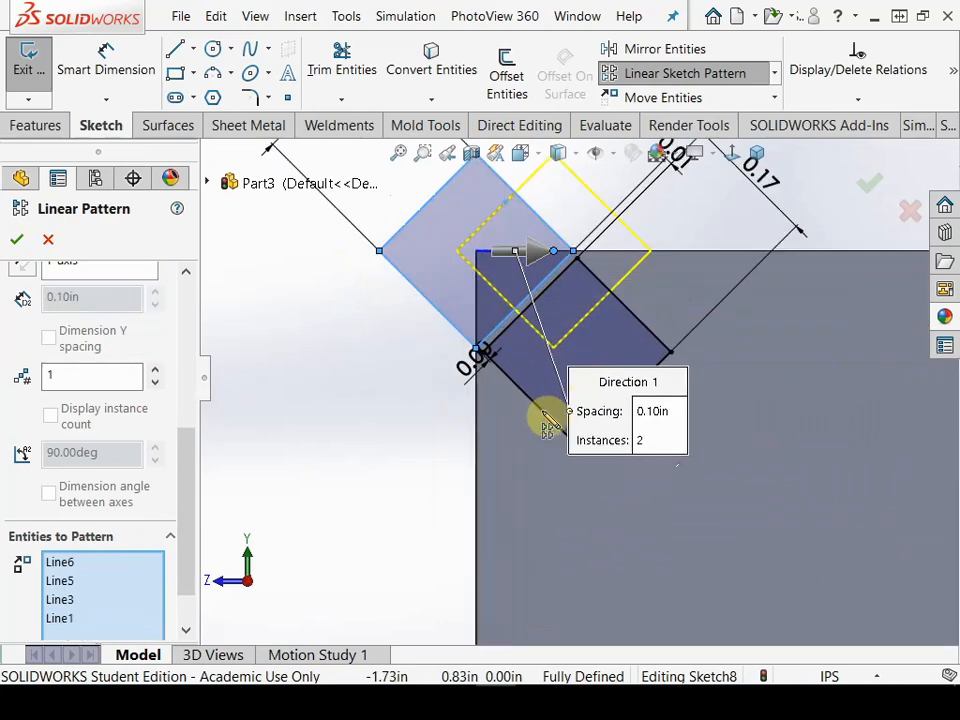
scroll(528, 343, "down", 2)
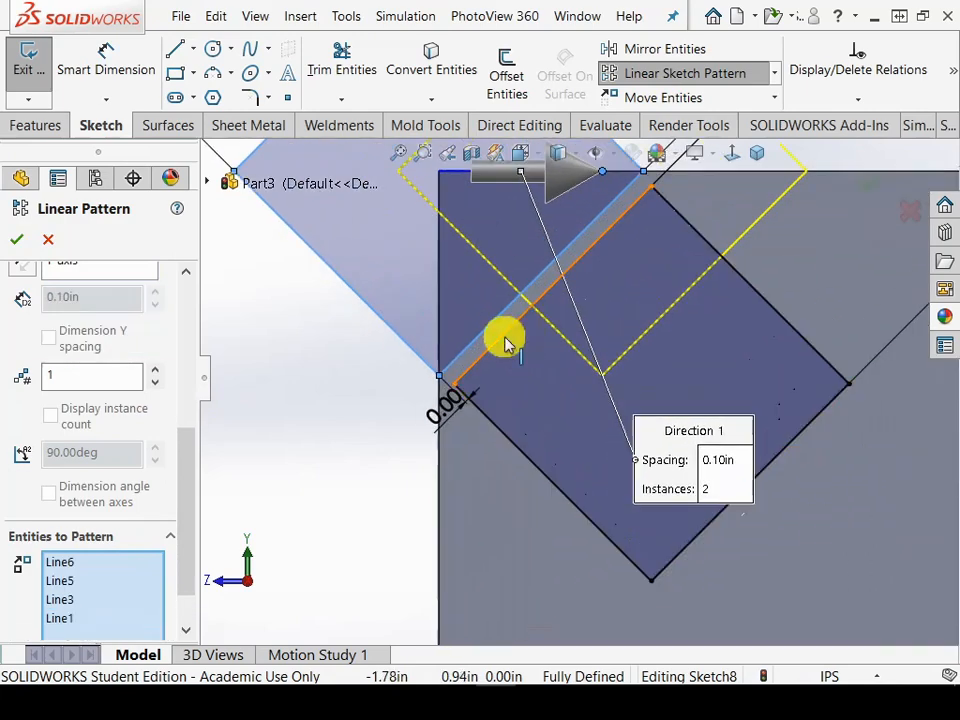
left_click(506, 338)
left_click(498, 437)
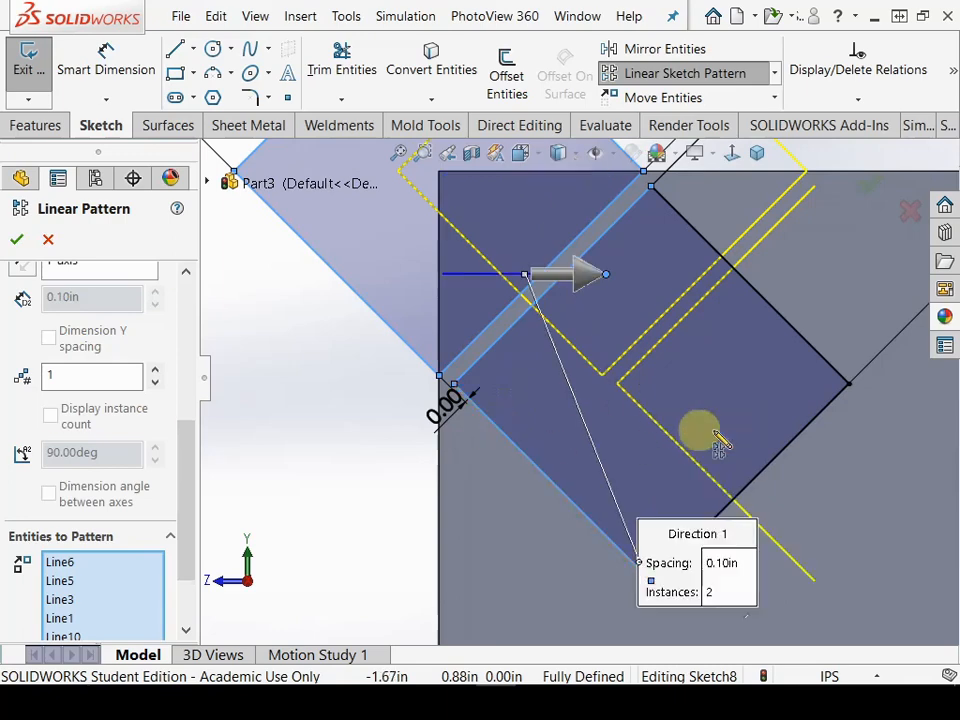
left_click(795, 440)
scroll(825, 365, "up", 8)
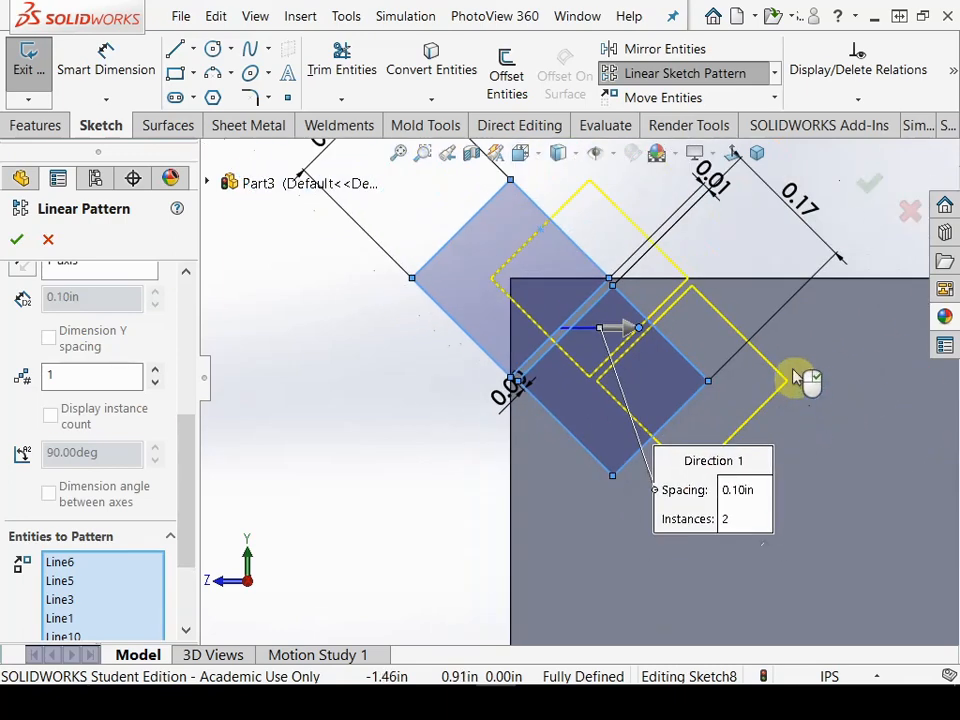
scroll(418, 354, "down", 5)
scroll(279, 349, "up", 3)
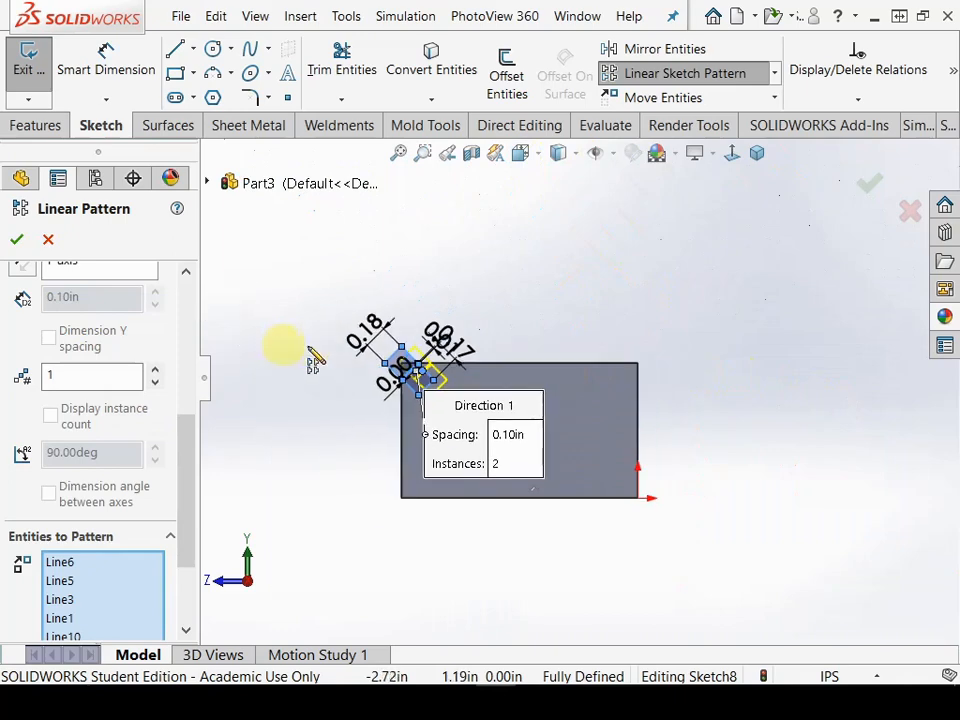
Set the sketch pattern's X-axis direction to 8 instances spaced 0.26 in apart
scroll(396, 369, "down", 5)
left_click_drag(187, 429, 167, 279)
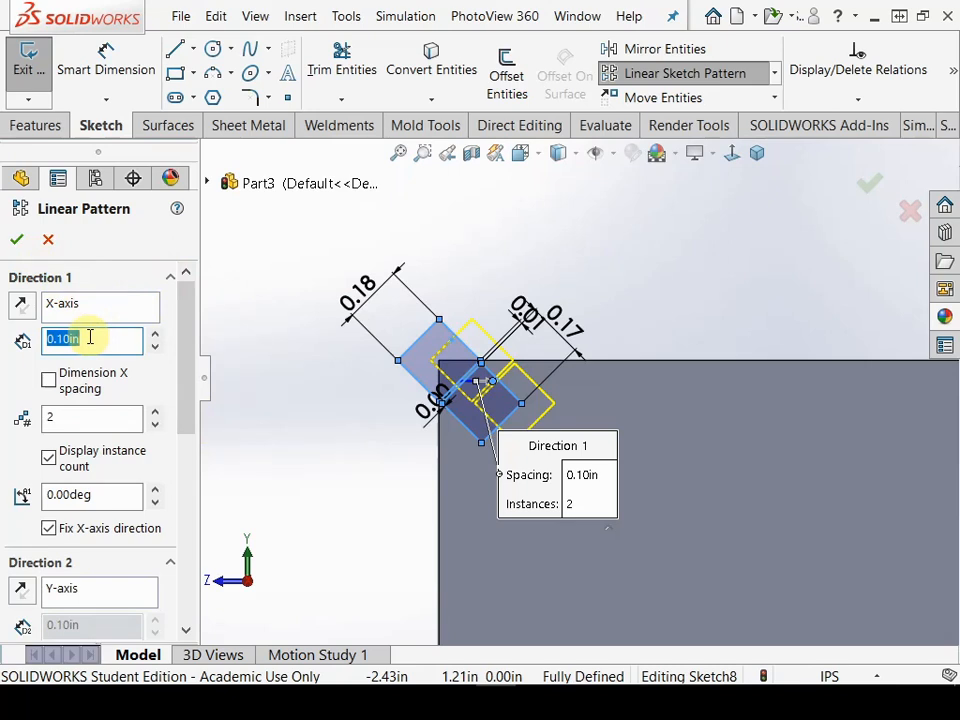
key("Return")
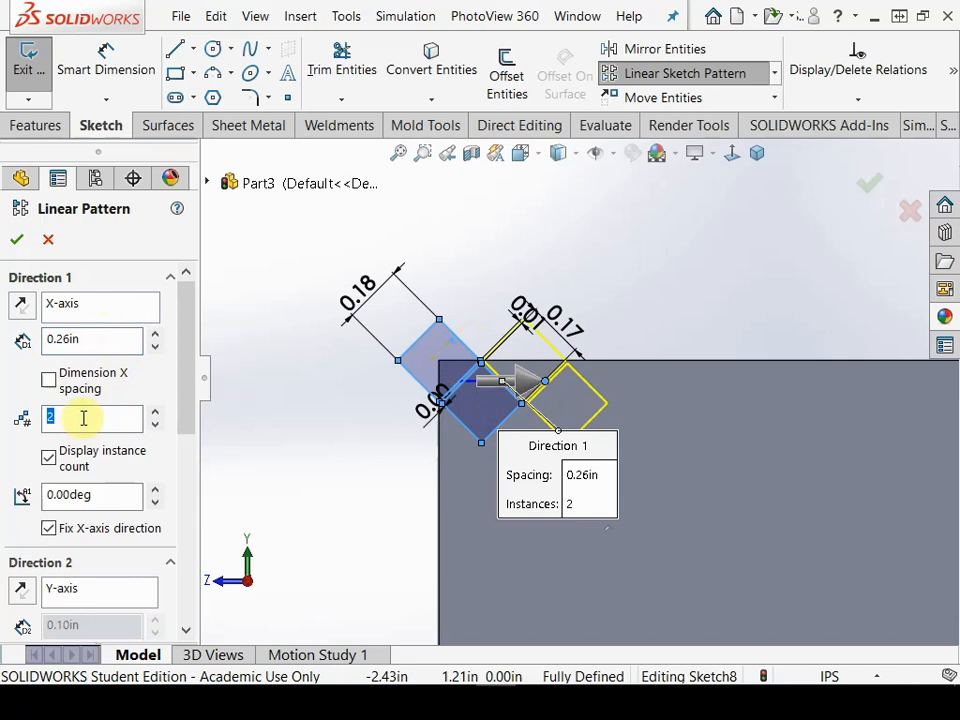
type("8")
scroll(575, 400, "up", 3)
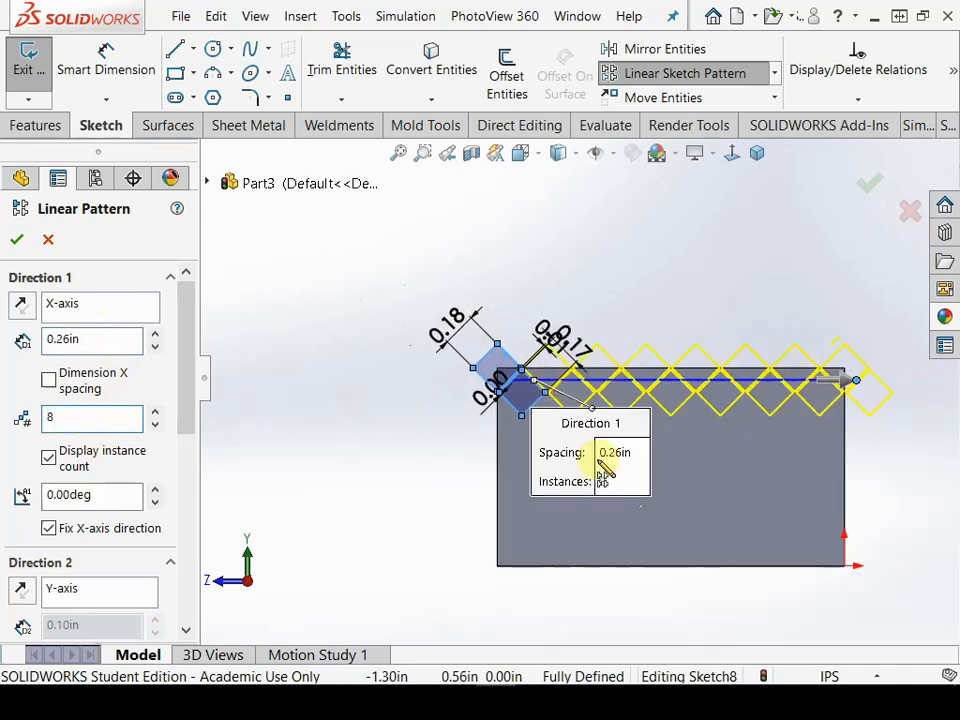
Pattern along the reversed Y-axis direction with 5 instances spaced 0.26 in apart, and accept the linear sketch pattern
left_click_drag(186, 418, 189, 503)
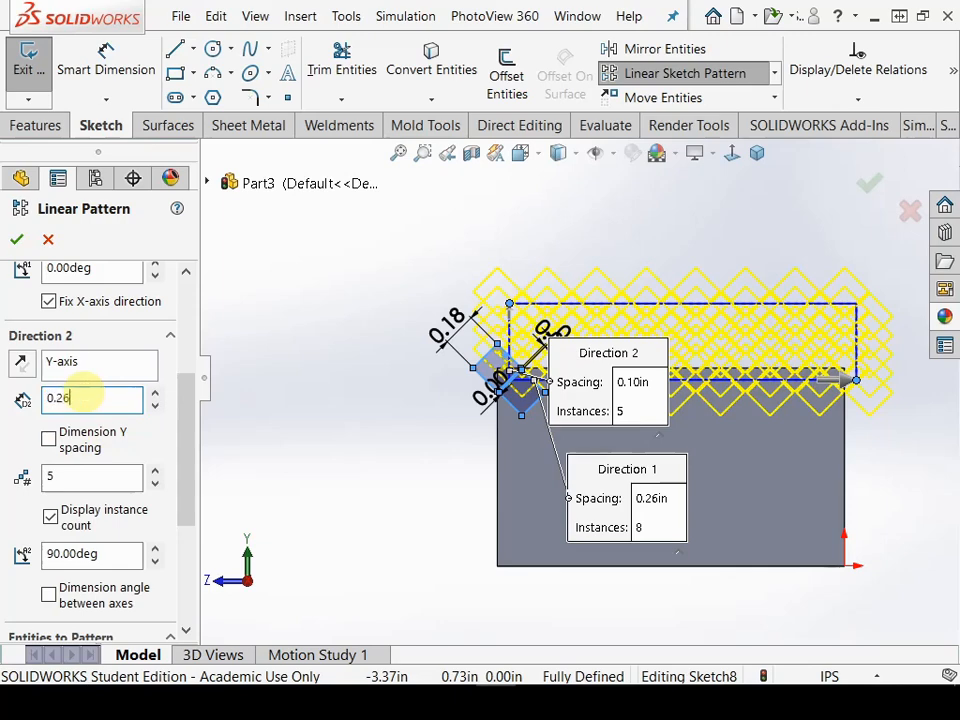
key("Return")
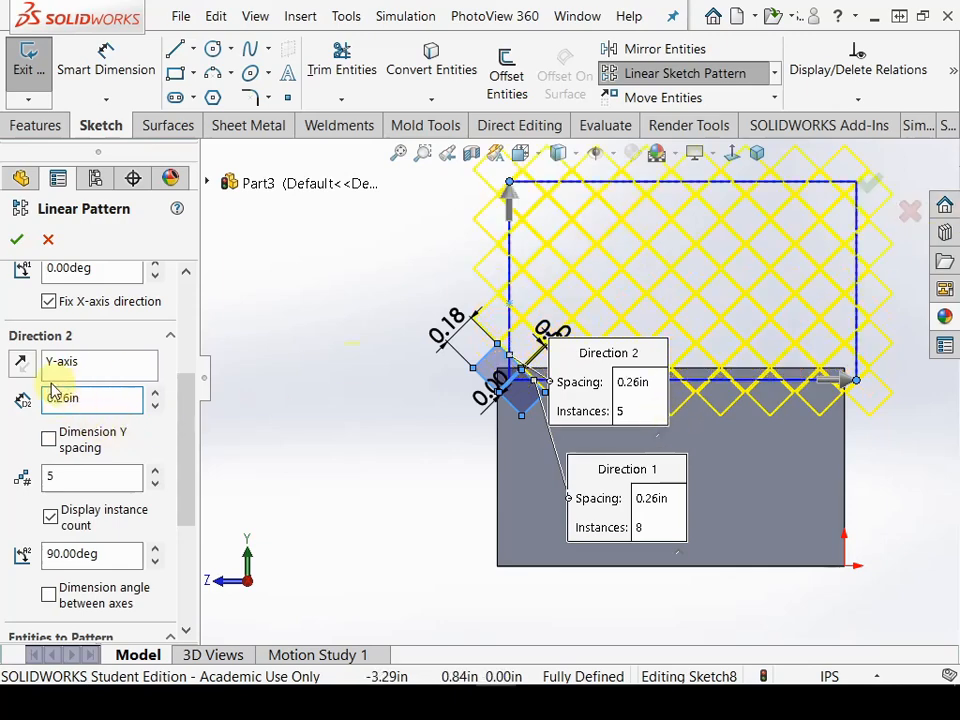
left_click(22, 366)
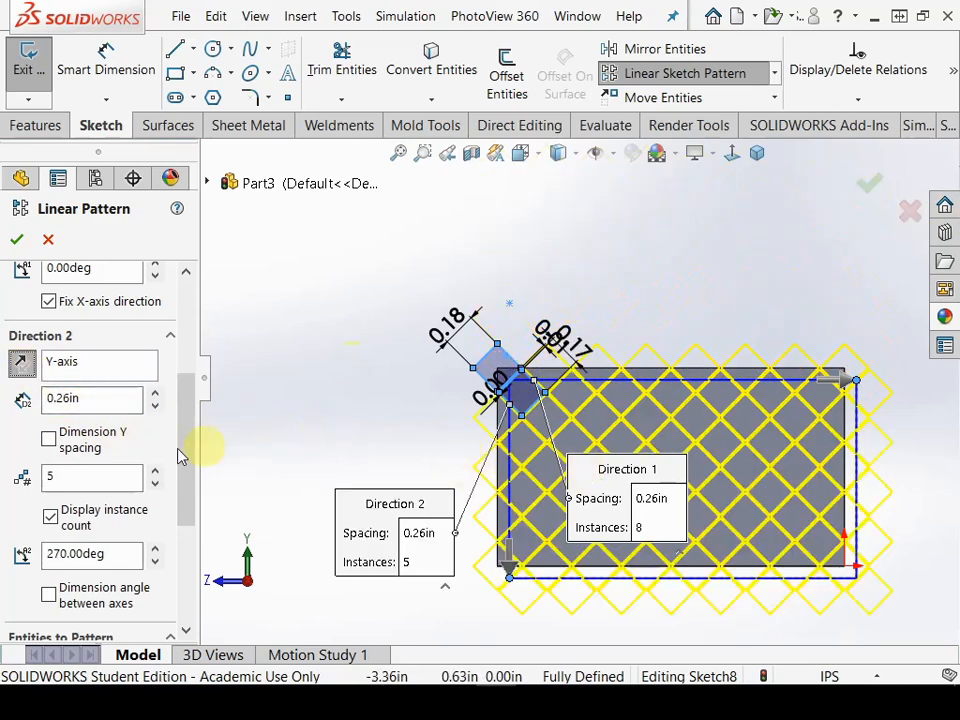
scroll(176, 458, "down", 5)
scroll(192, 495, "up", 9)
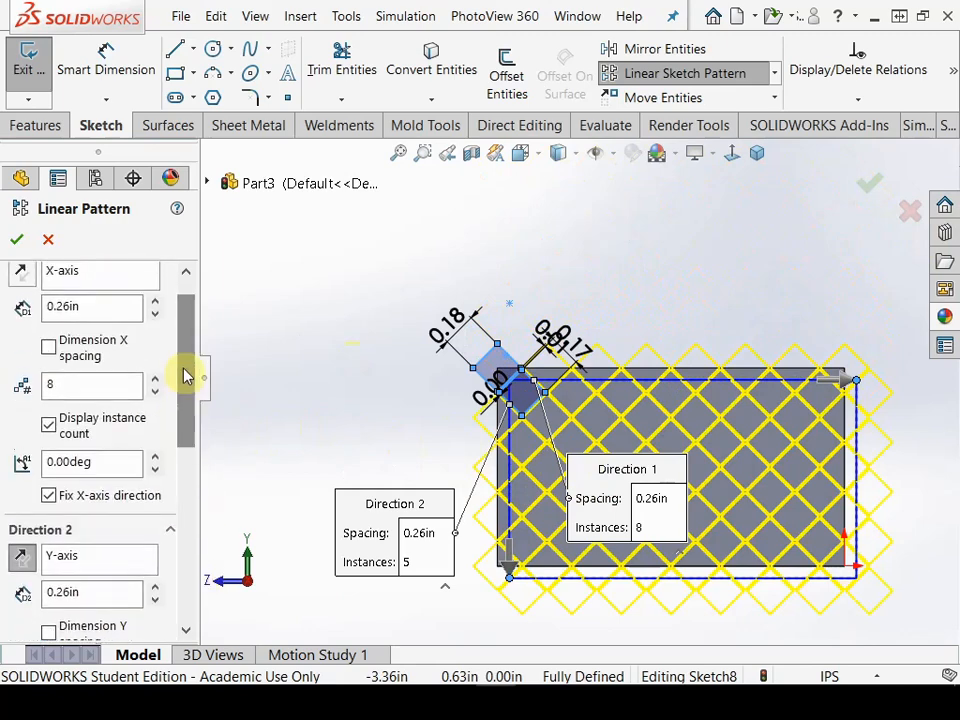
left_click(17, 239)
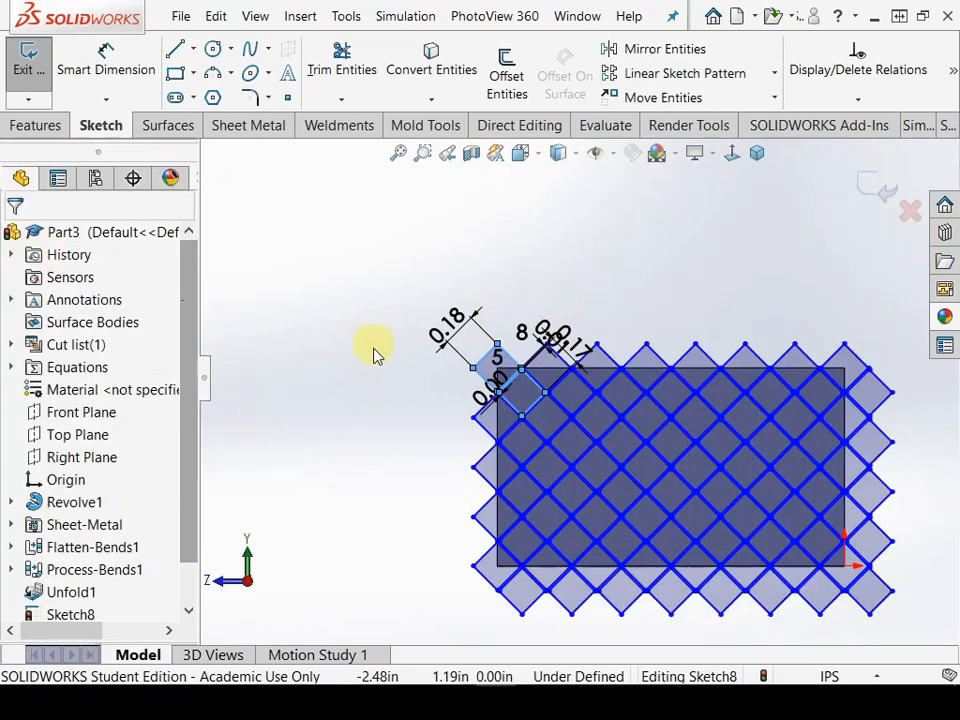
Shift the second-row square by its outer left corner to test how freely the patterned rows move
left_click(306, 438)
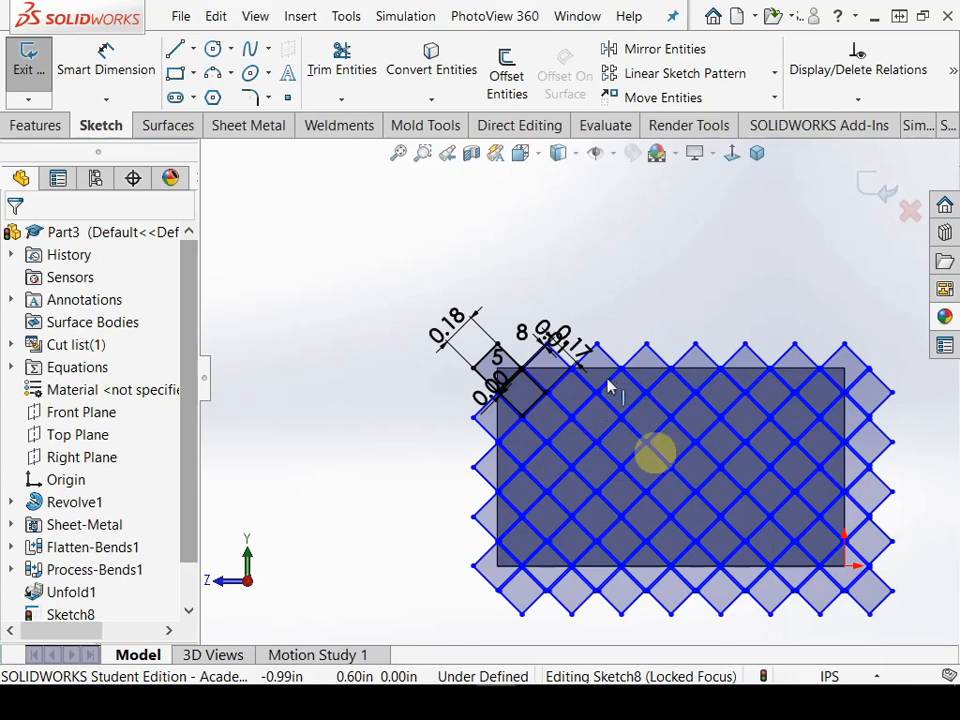
scroll(600, 375, "down", 3)
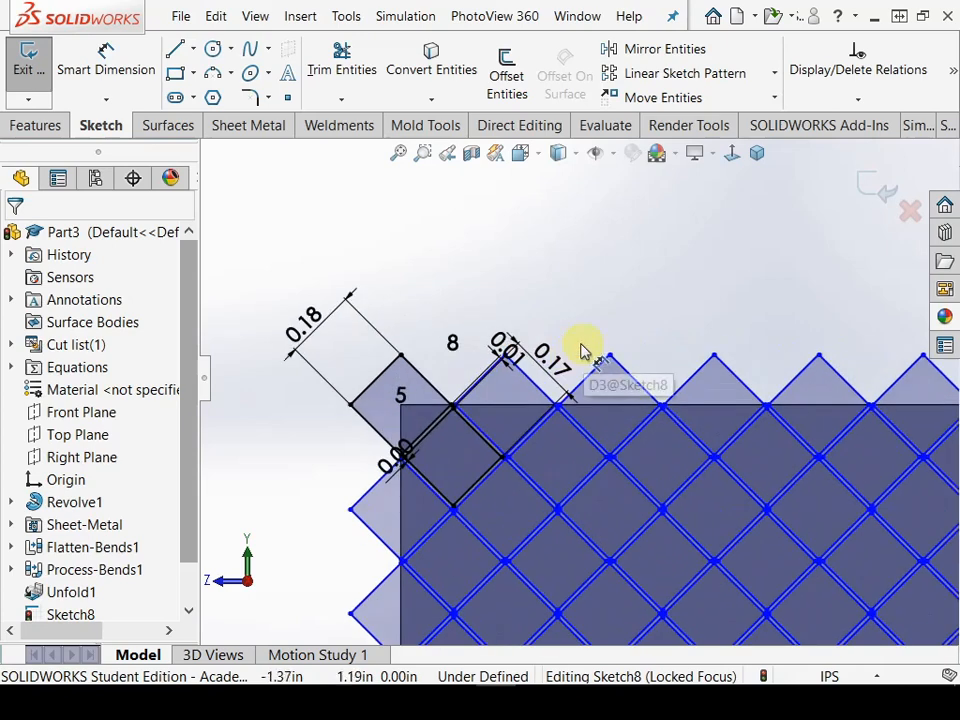
left_click(350, 514)
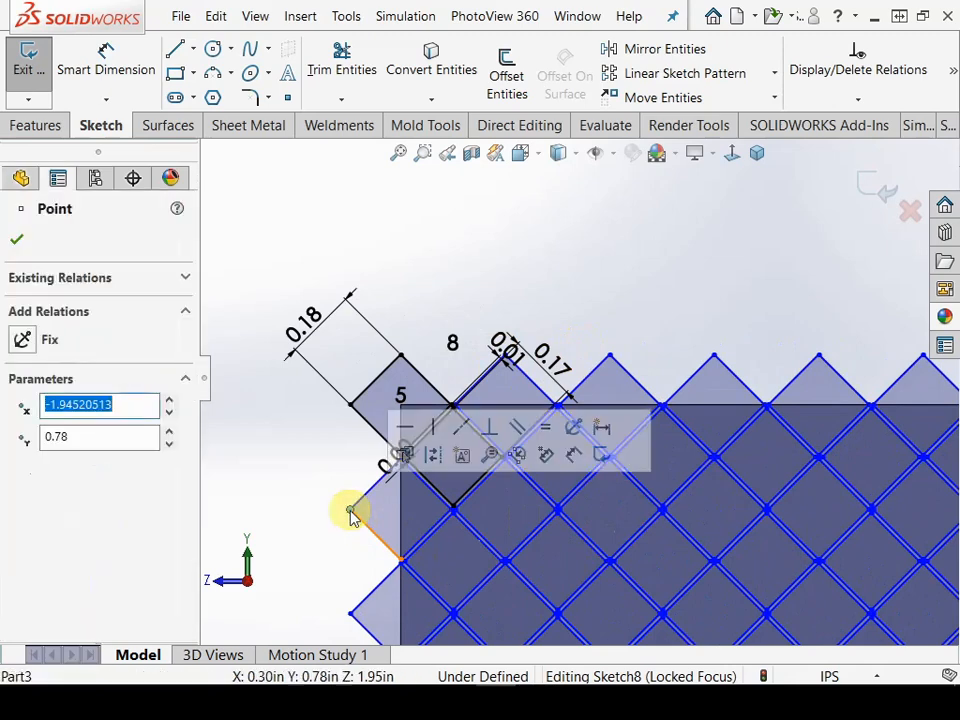
left_click(335, 558)
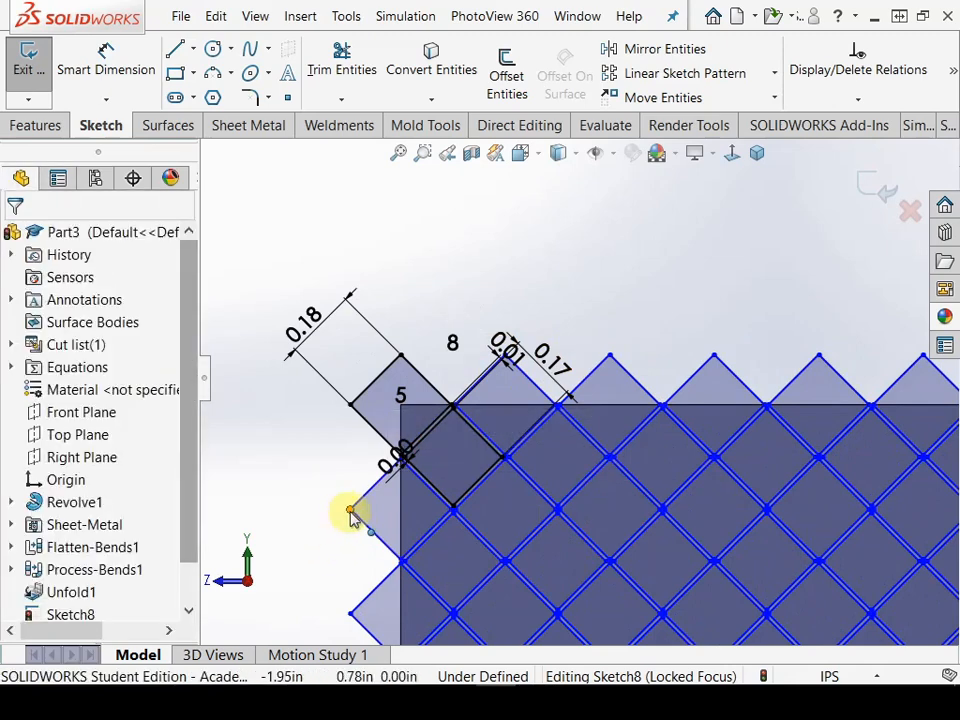
left_click(350, 514)
mouse_move(355, 543)
left_mouse_down()
mouse_move(351, 553)
mouse_move(362, 558)
mouse_move(320, 558)
mouse_move(360, 535)
mouse_move(350, 534)
left_mouse_up()
scroll(630, 535, "up", 5)
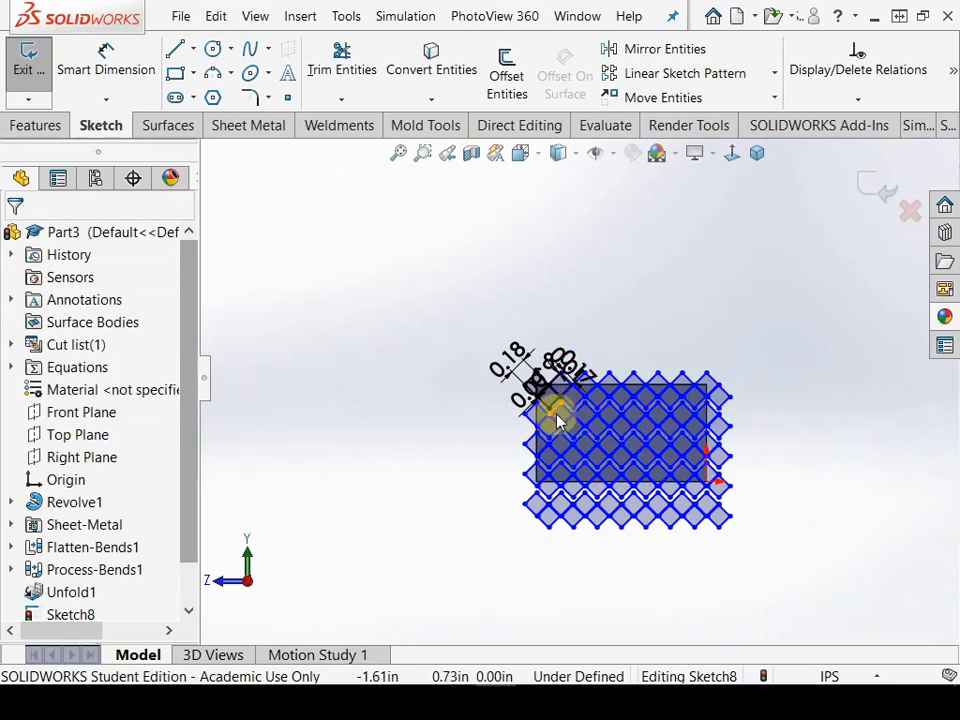
Make the top corner of the second row's first square coincident with the flat face's left edge
scroll(565, 418, "down", 4)
scroll(577, 375, "down", 3)
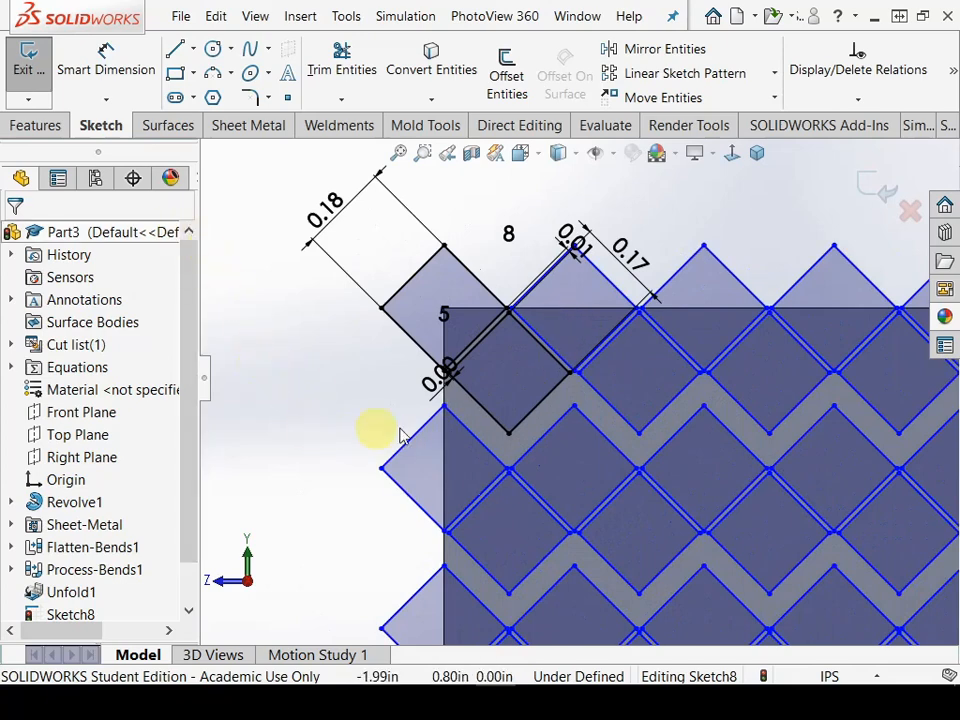
left_click_drag(447, 415, 424, 412)
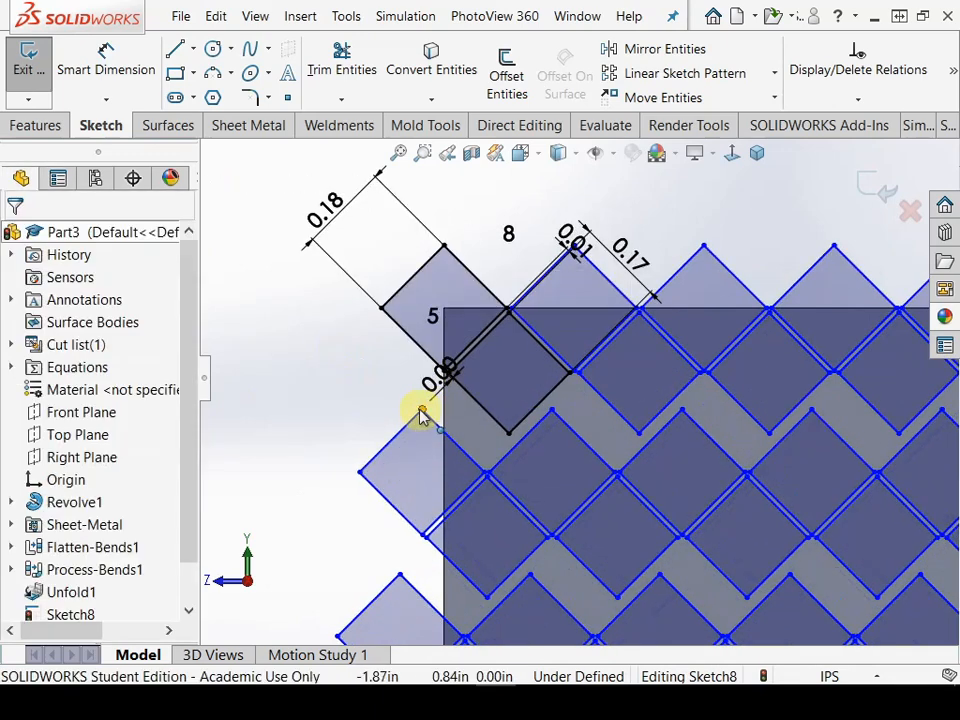
left_click(422, 415)
left_click(444, 412, "ctrl")
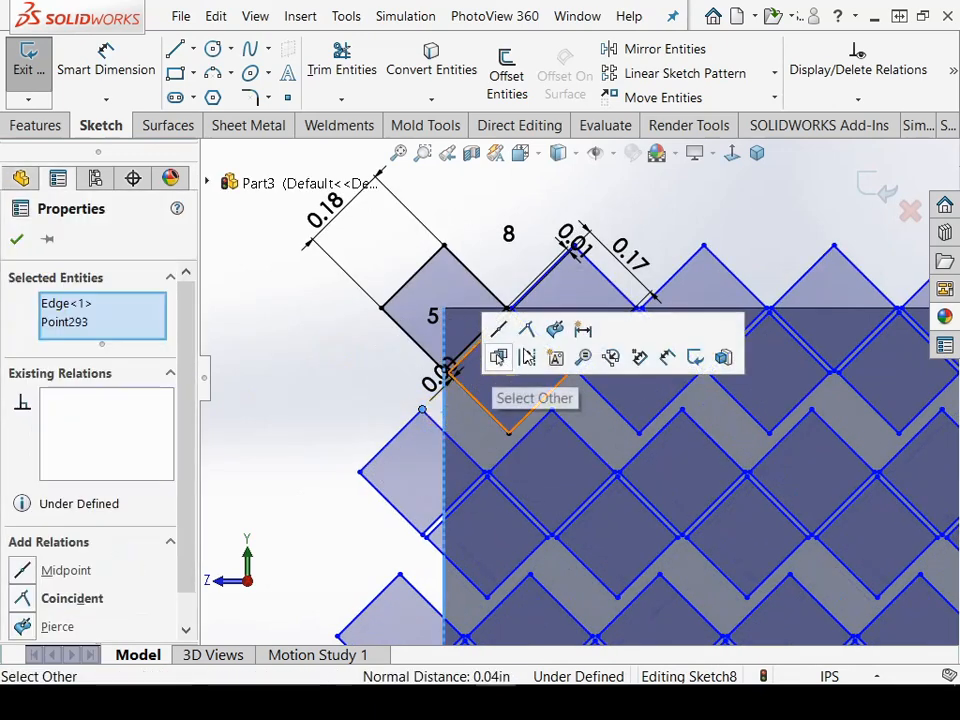
left_click(527, 329)
left_click(318, 383)
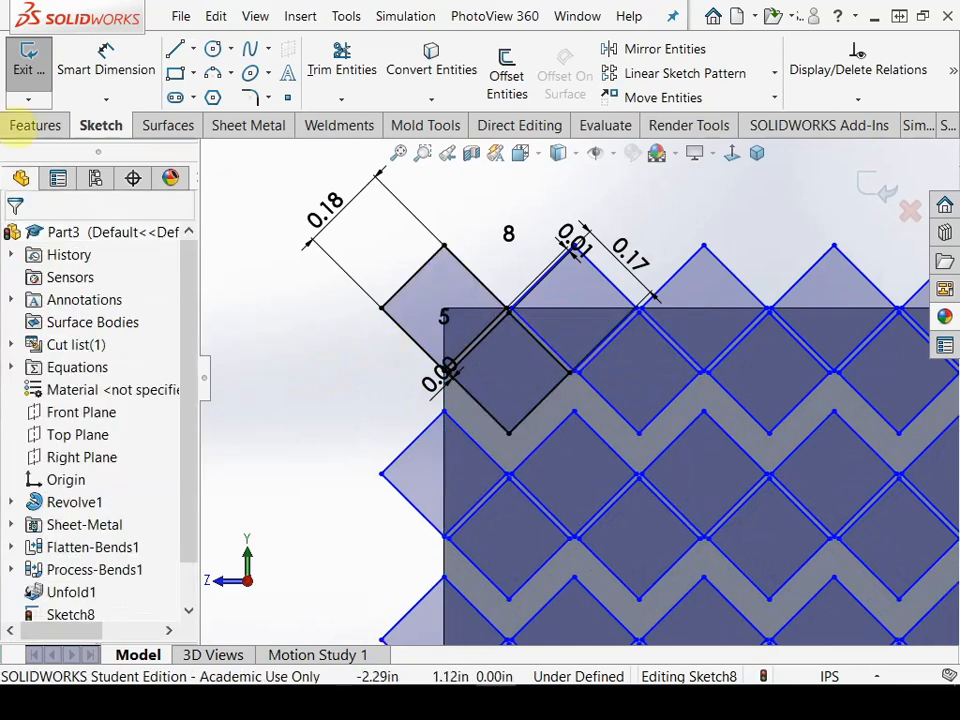
Dimension the vertical distance between the left corners of the first-row and second-row squares to 0.26 in
left_click(110, 60)
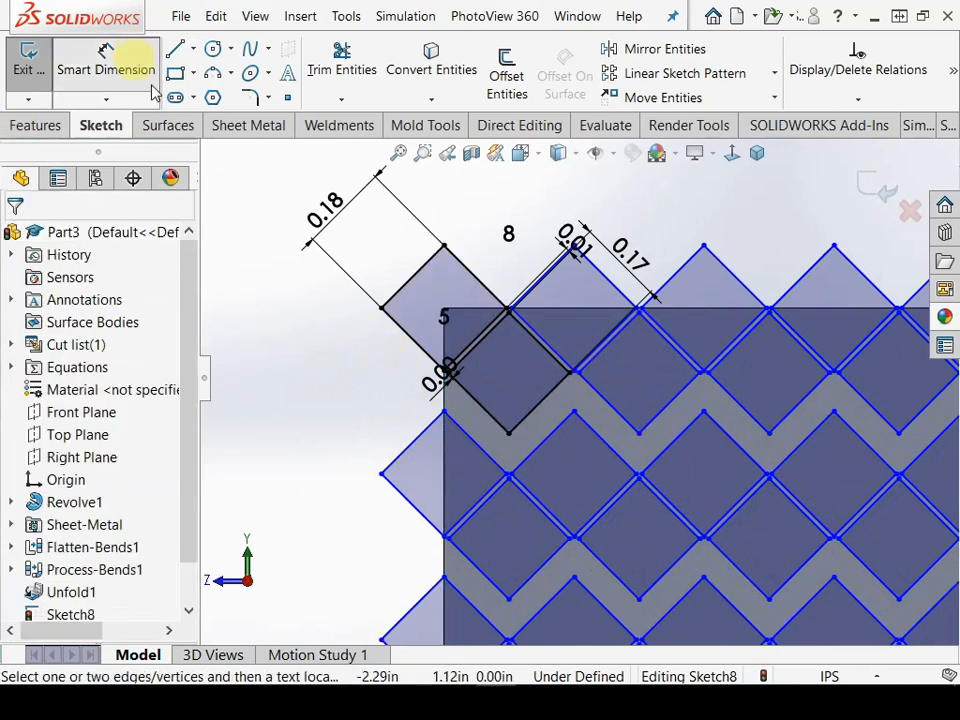
left_click(381, 310)
left_click(381, 478)
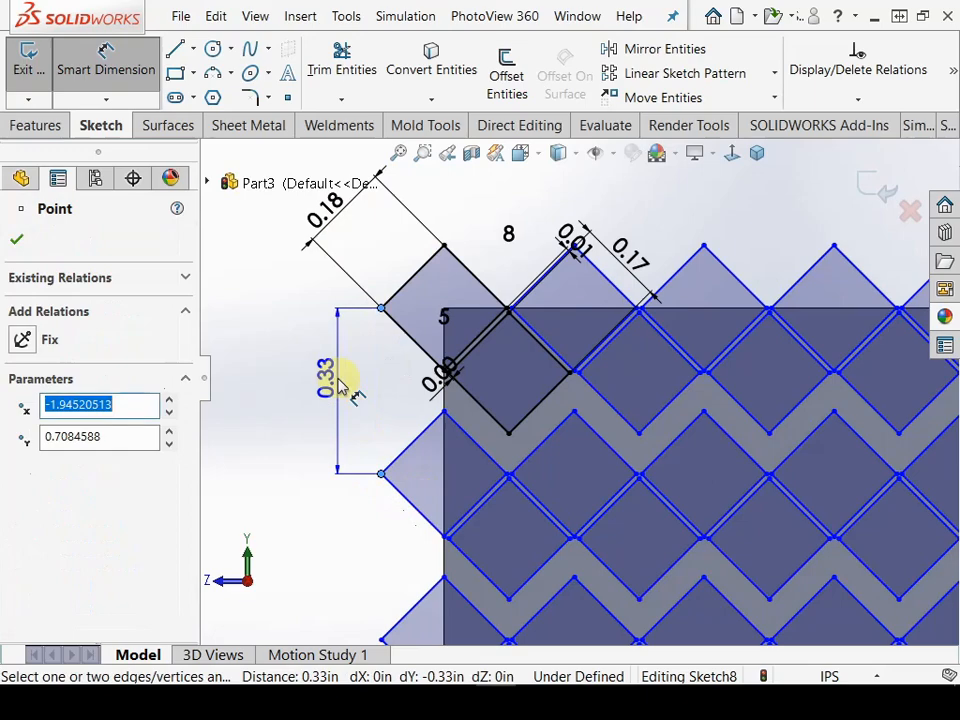
left_click(336, 379)
type("0.26")
key("Return")
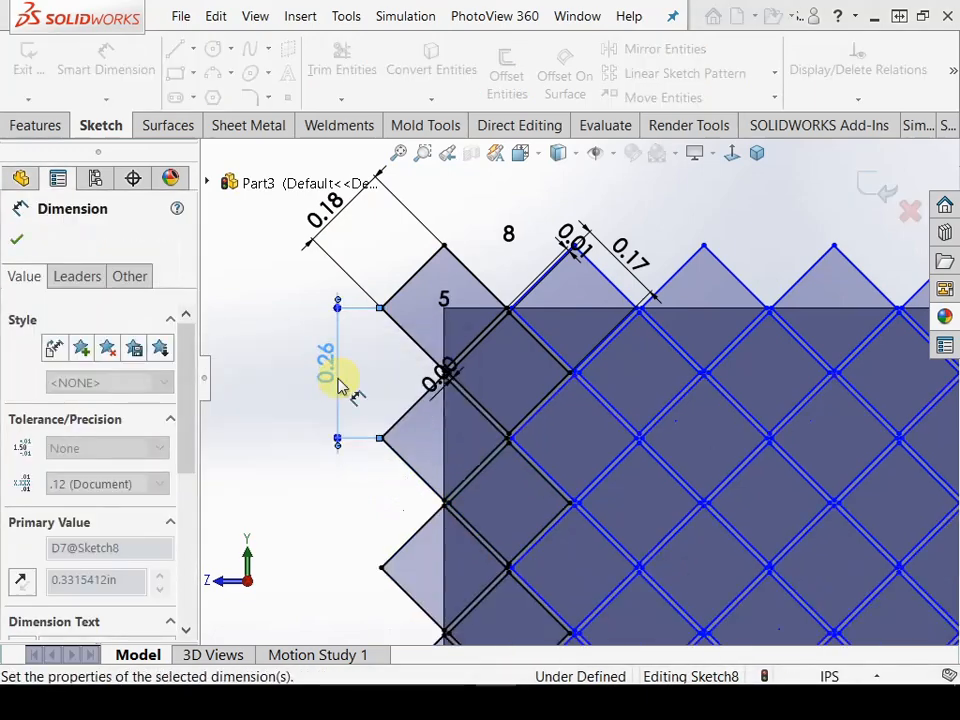
Dimension the horizontal distance between the top corners of the first two squares in the top row to 0.26 in
scroll(594, 380, "up", 3)
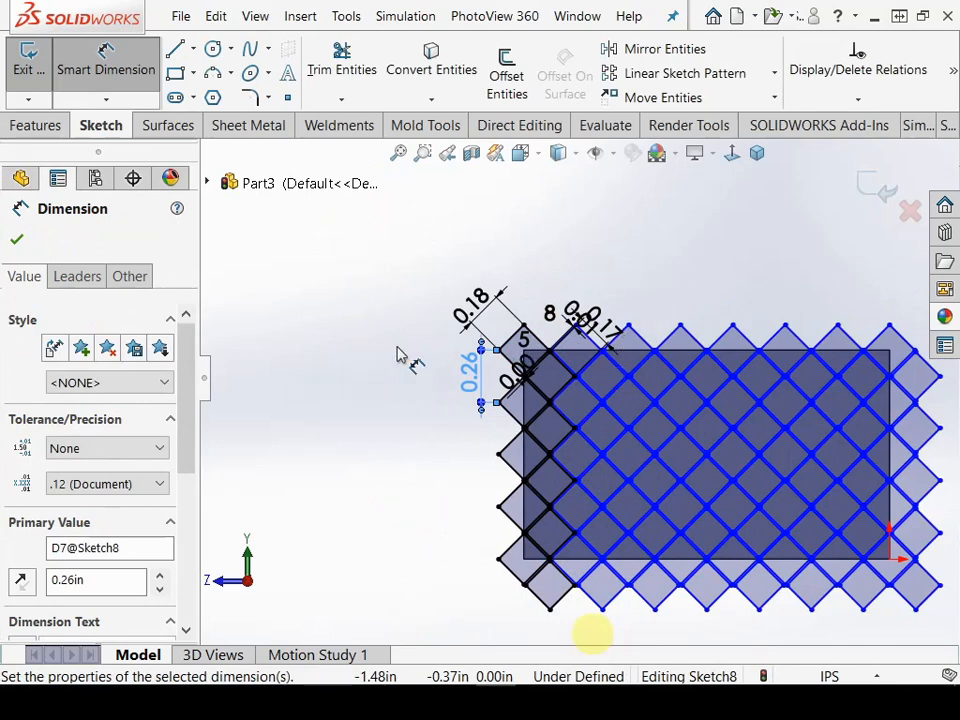
scroll(400, 357, "down", 2)
scroll(640, 360, "down", 4)
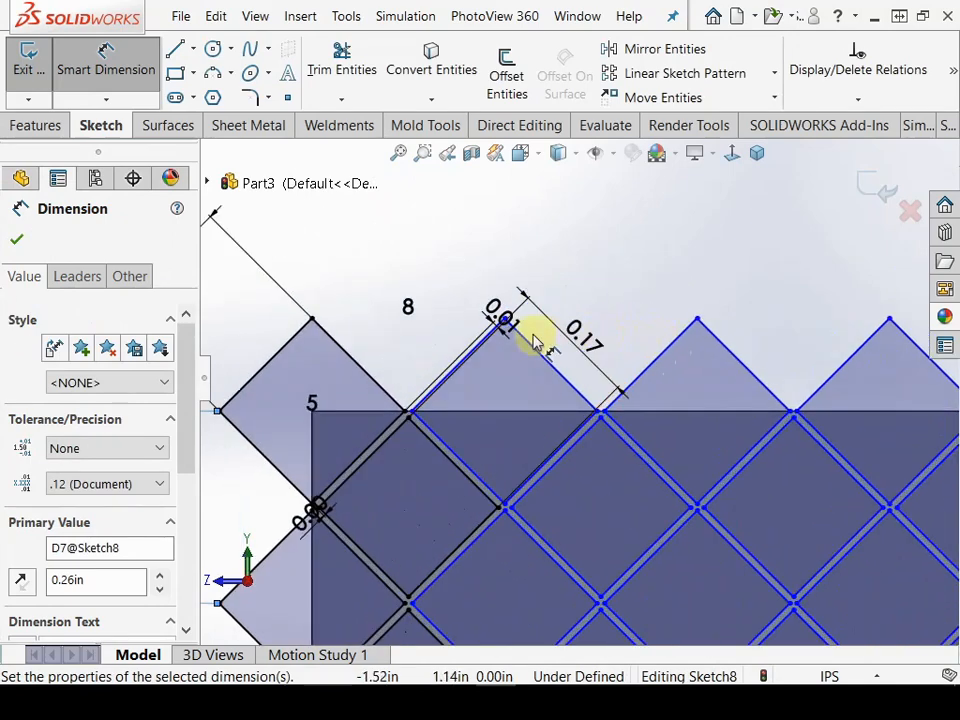
left_click(508, 320)
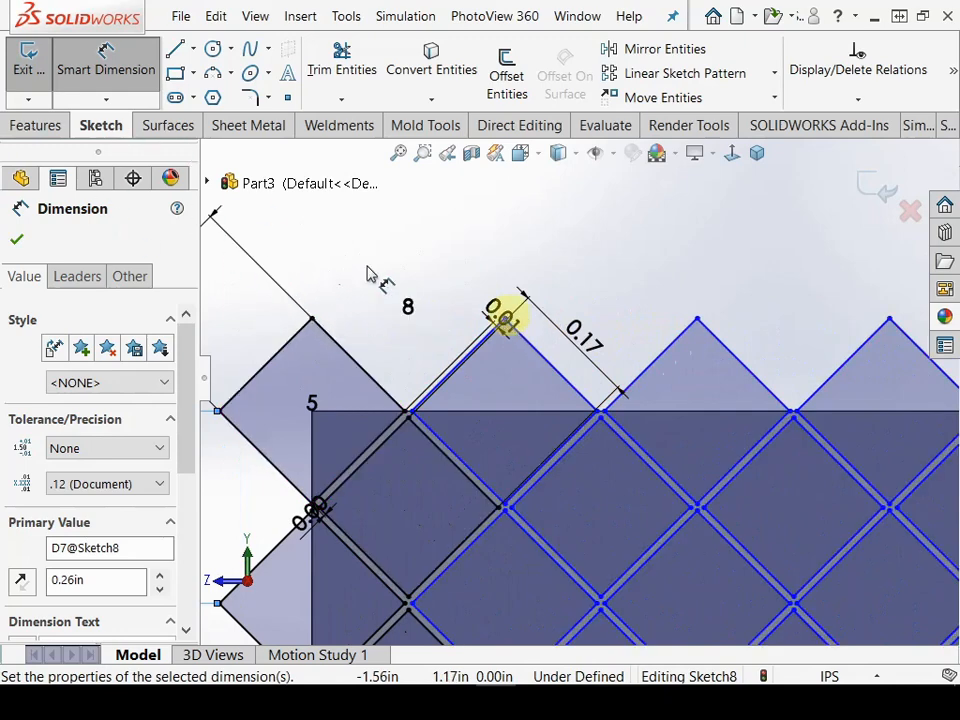
left_click(313, 322)
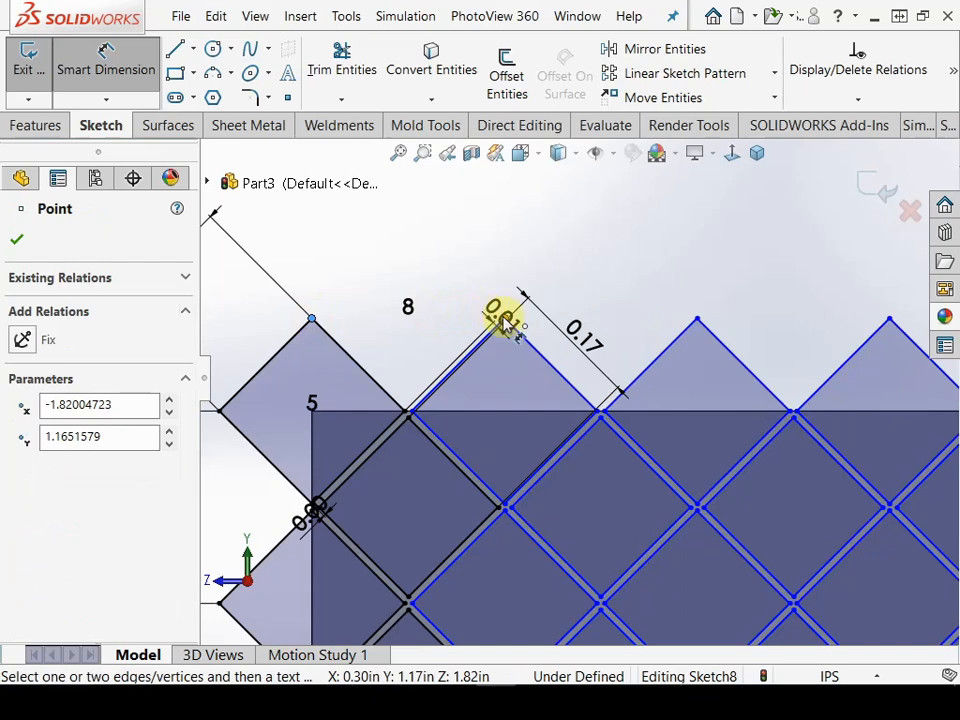
left_click(505, 320)
left_click(429, 236)
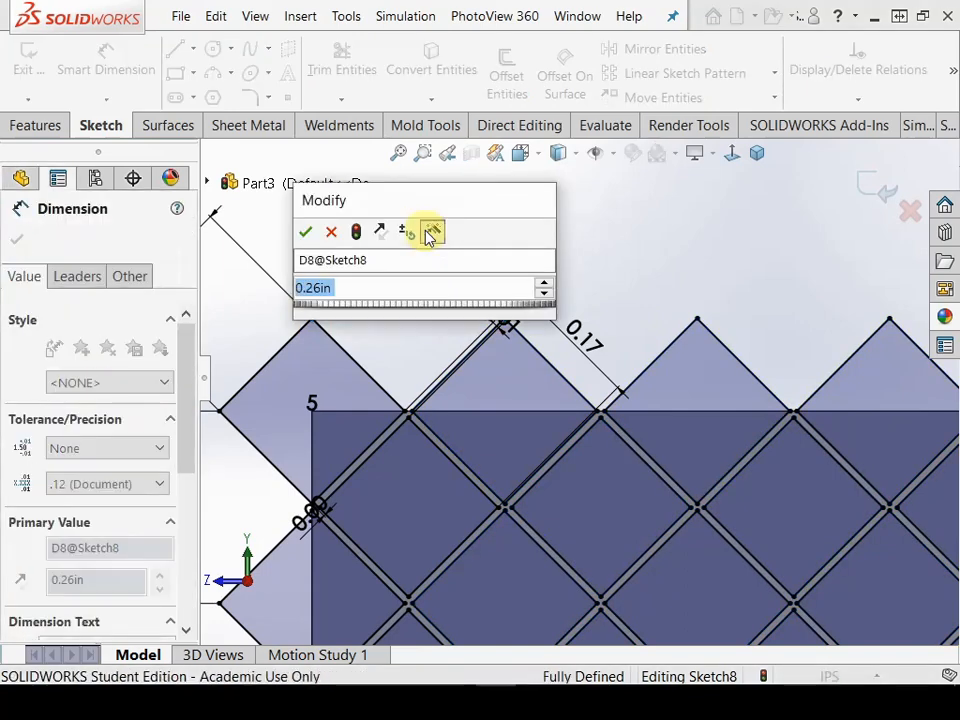
key("Return")
Cut-extrude the patterned squares through the flat sheet as a blind normal cut linked to the sheet thickness
scroll(606, 465, "up", 6)
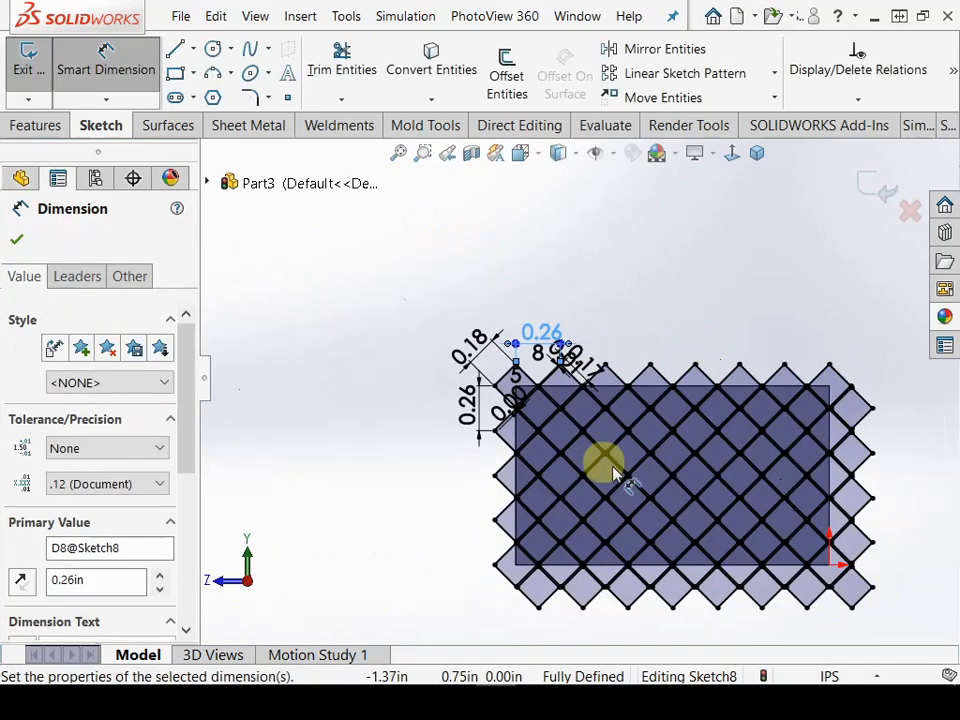
scroll(669, 407, "down", 5)
scroll(398, 435, "up", 2)
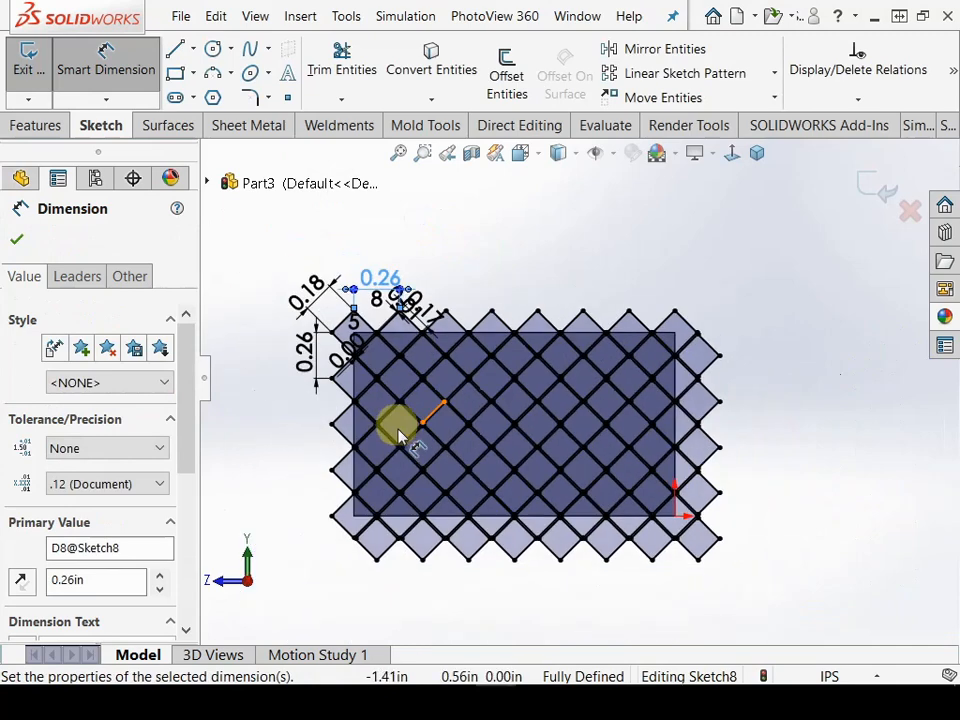
scroll(331, 453, "down", 3)
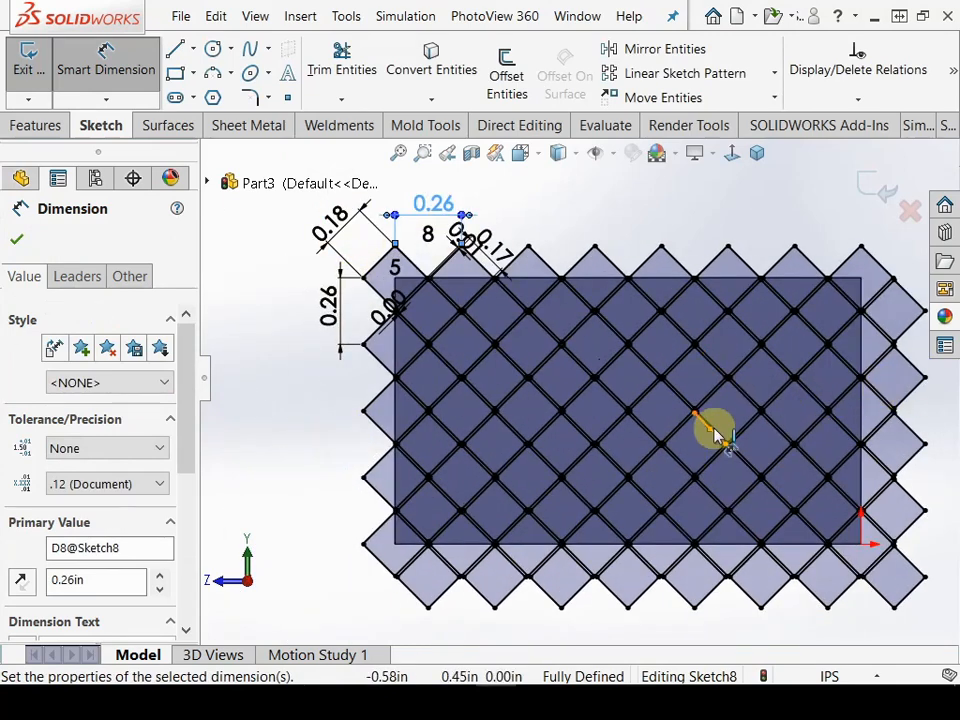
left_click(45, 130)
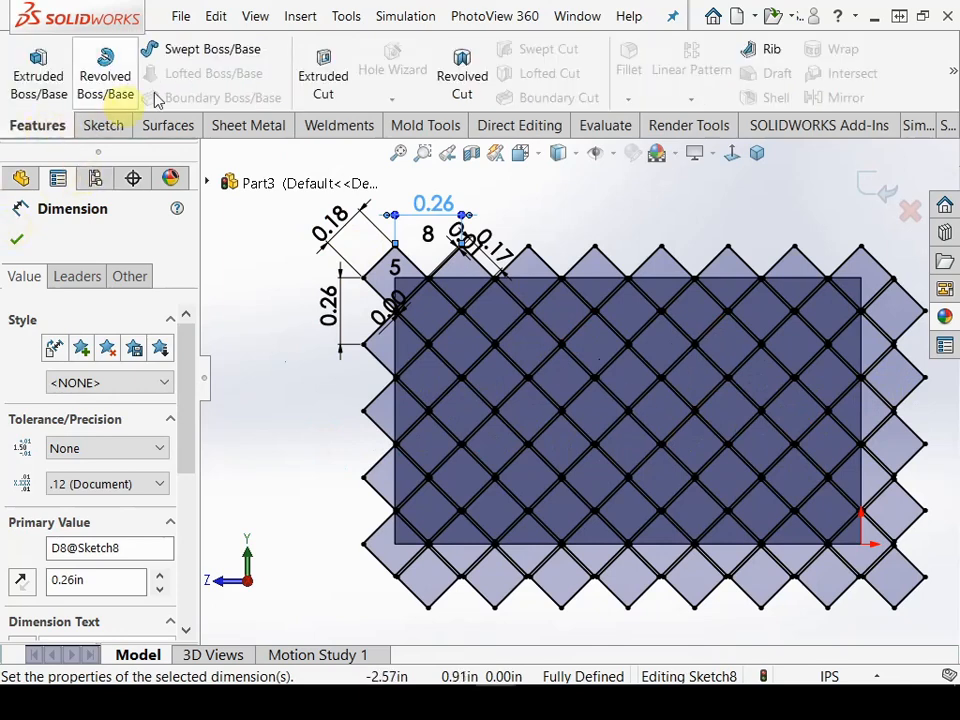
left_click(314, 74)
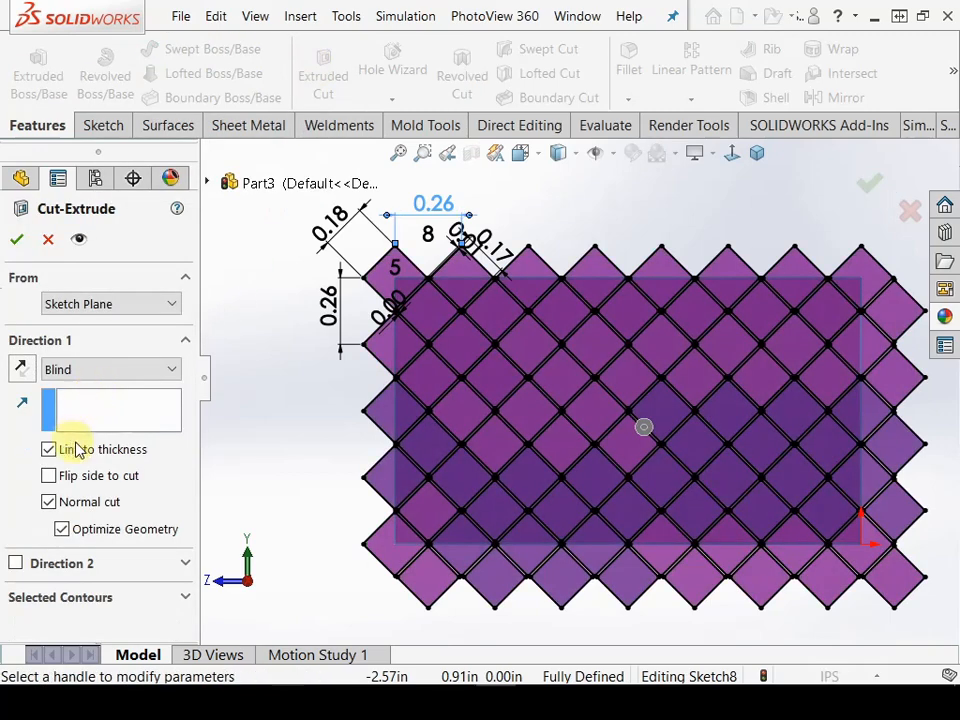
left_click(18, 238)
left_click(380, 368)
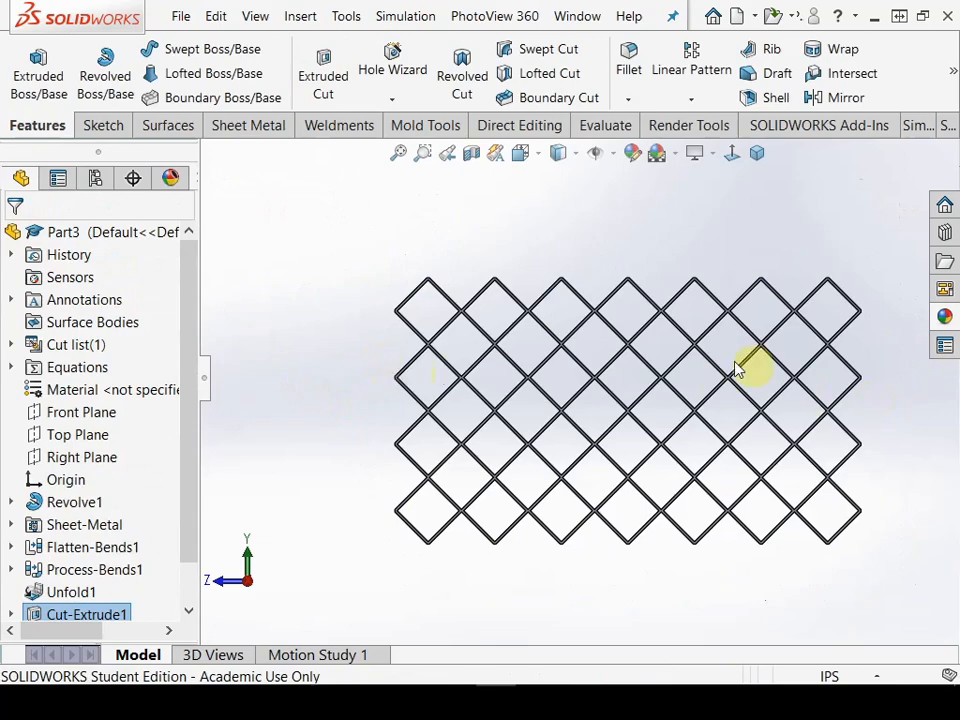
Fold the cut flat mesh back into a cylinder, fixing the outer left corner edge of the top-row square and collecting all bends
scroll(759, 429, "up", 3)
scroll(476, 399, "down", 3)
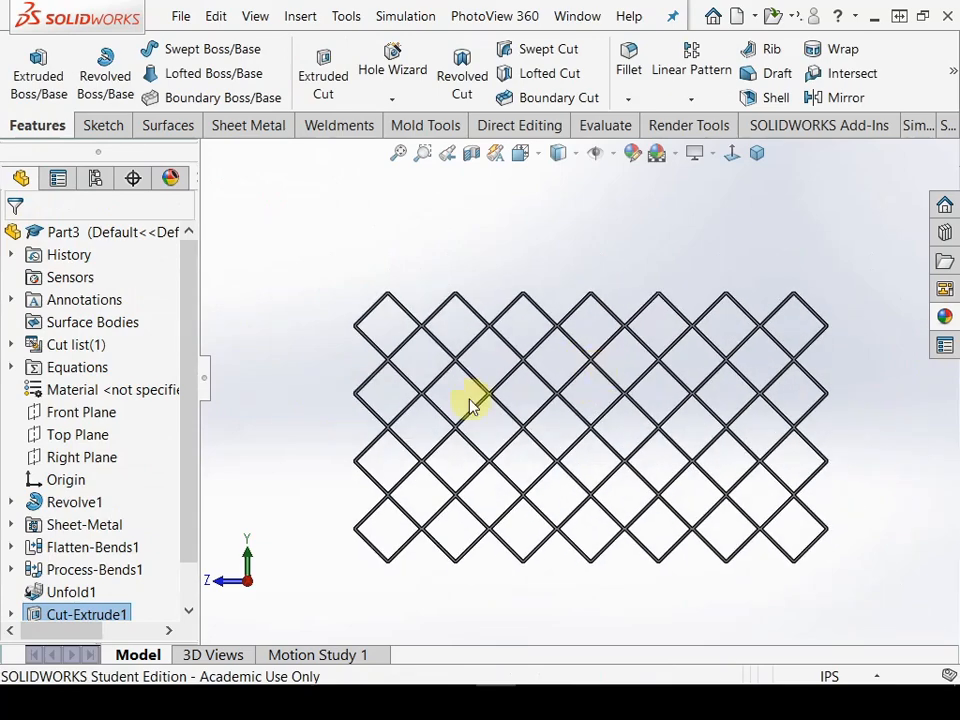
mouse_move(486, 410)
middle_mouse_down()
mouse_move(519, 435)
mouse_move(476, 425)
middle_mouse_up()
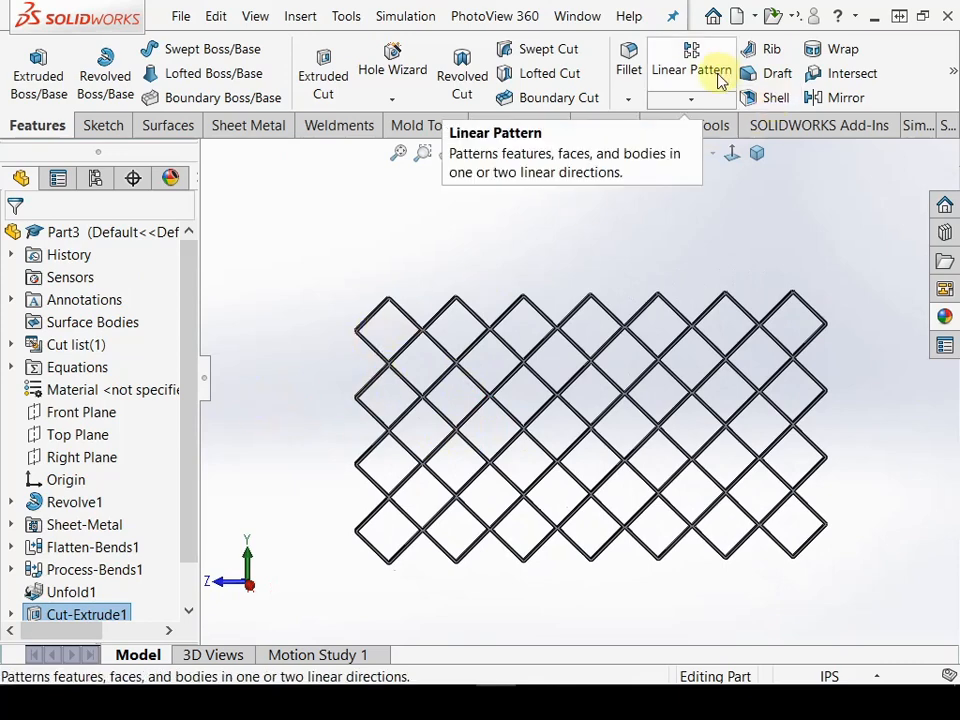
left_click(243, 125)
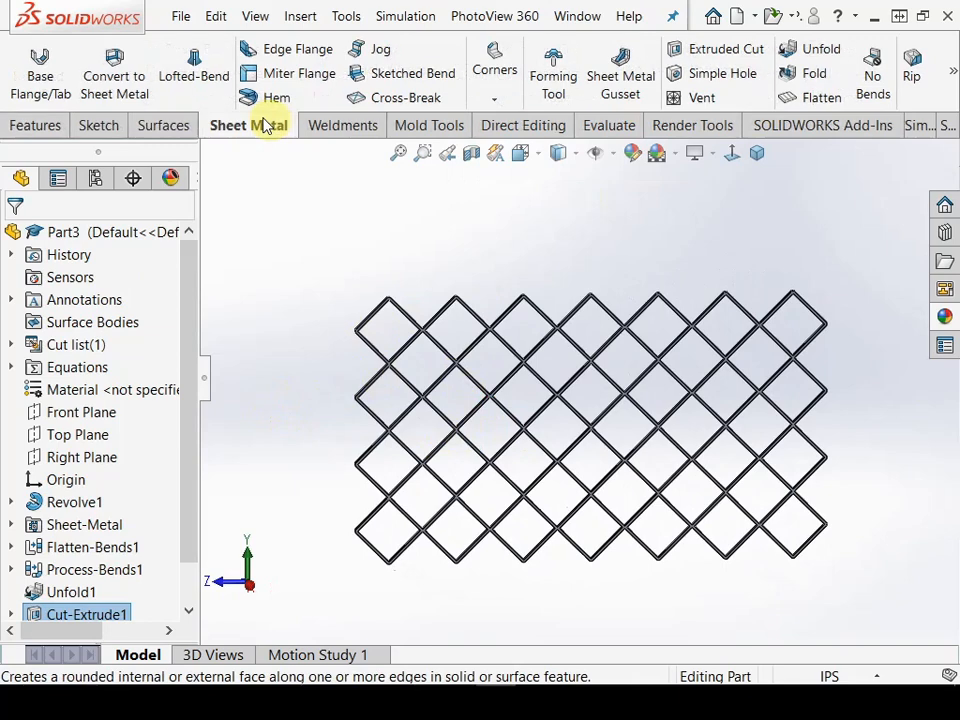
left_click(822, 78)
scroll(377, 381, "down", 8)
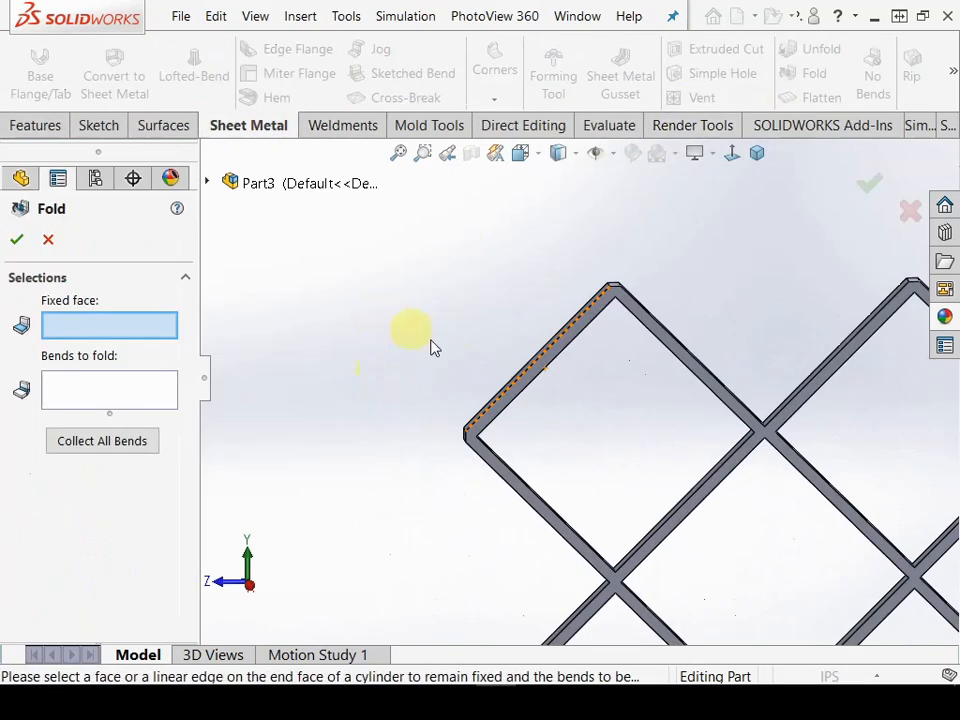
left_click(399, 462)
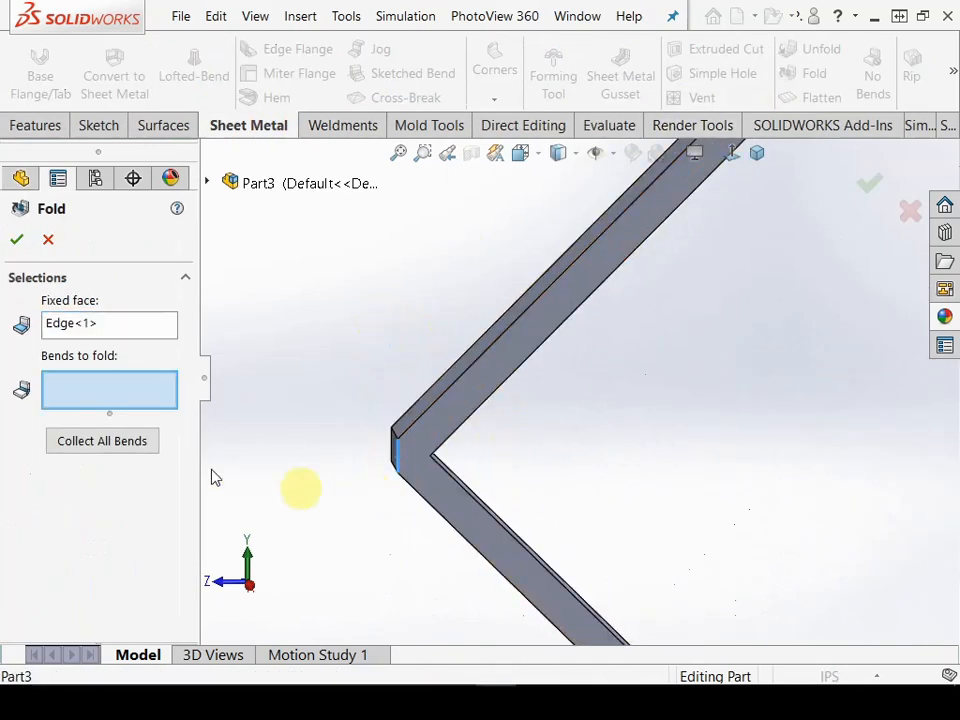
scroll(410, 388, "up", 10)
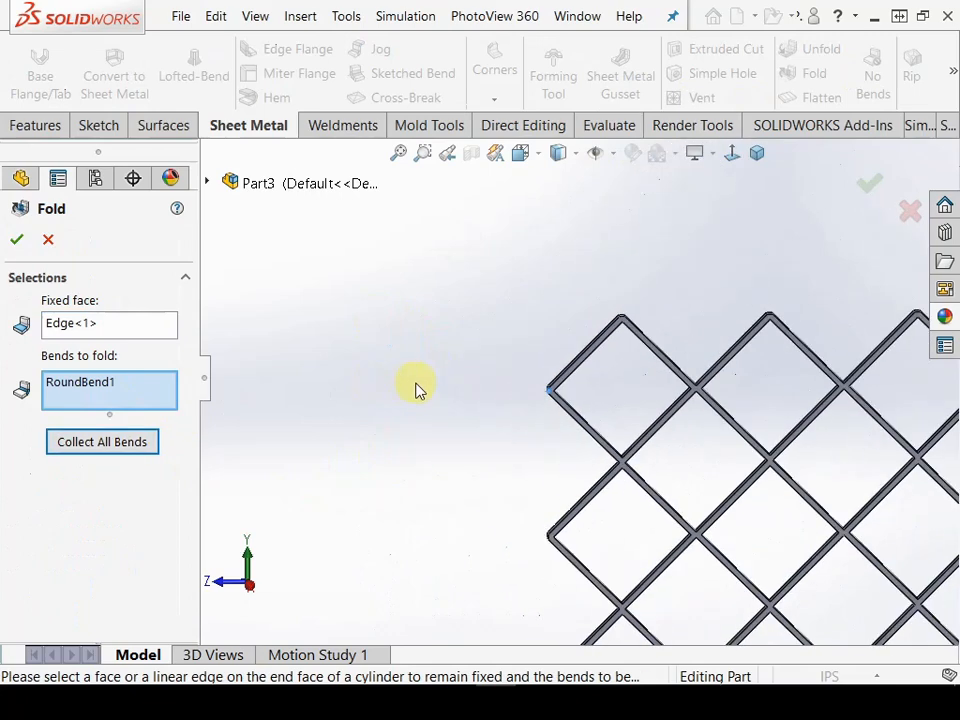
scroll(783, 432, "down", 4)
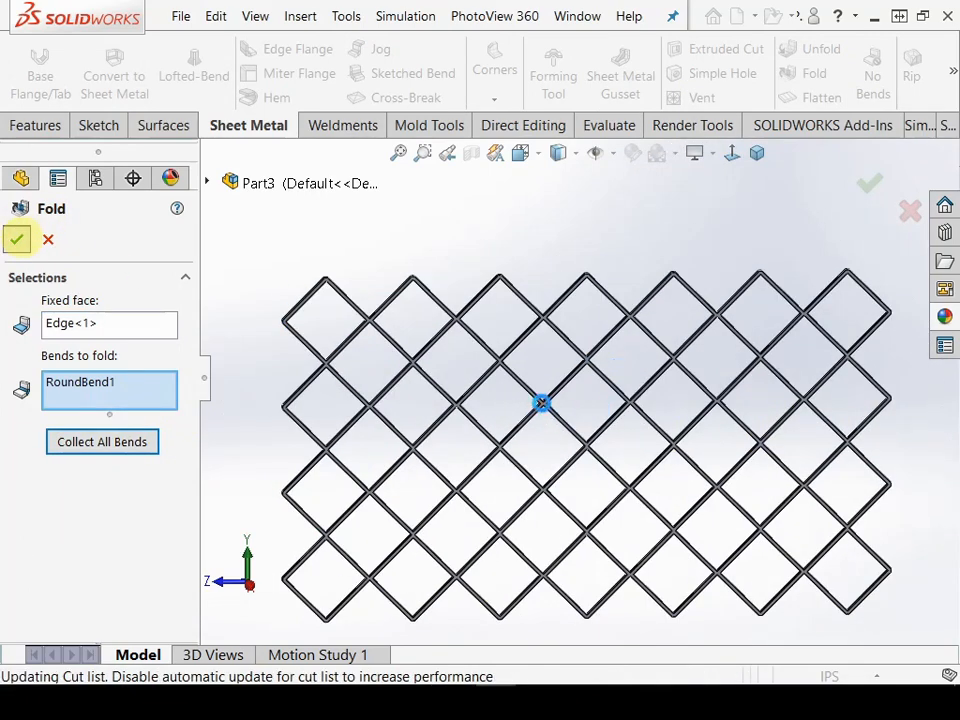
Examine the folded cylindrical mesh and the sharp corner edges where its struts cross
scroll(553, 400, "up", 4)
scroll(361, 414, "down", 5)
scroll(697, 342, "up", 3)
middle_click_drag(686, 321, 606, 281)
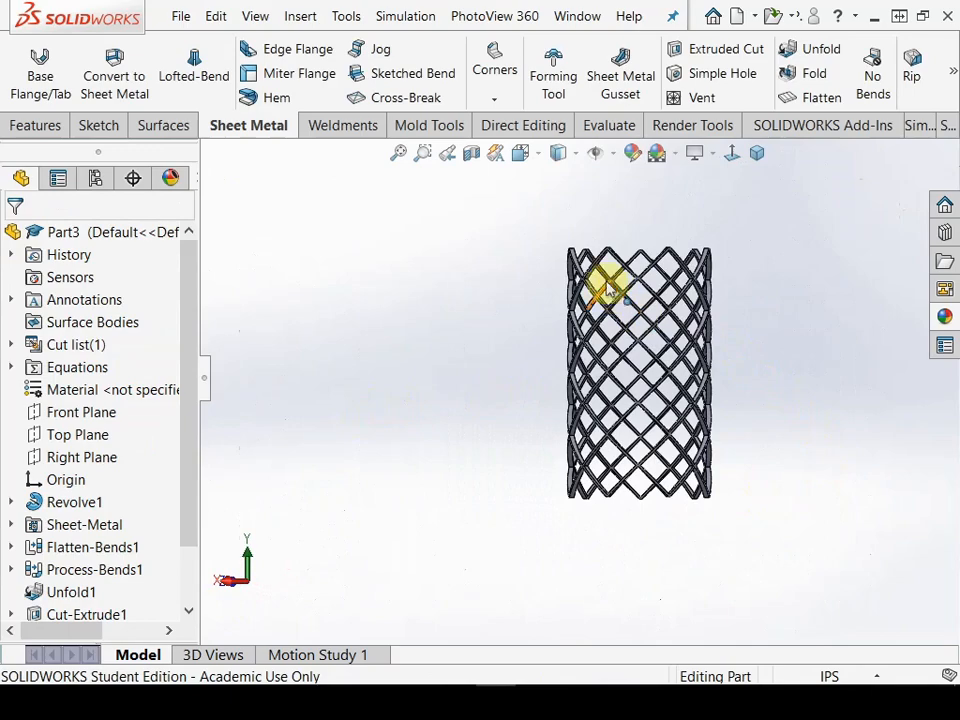
scroll(632, 305, "down", 8)
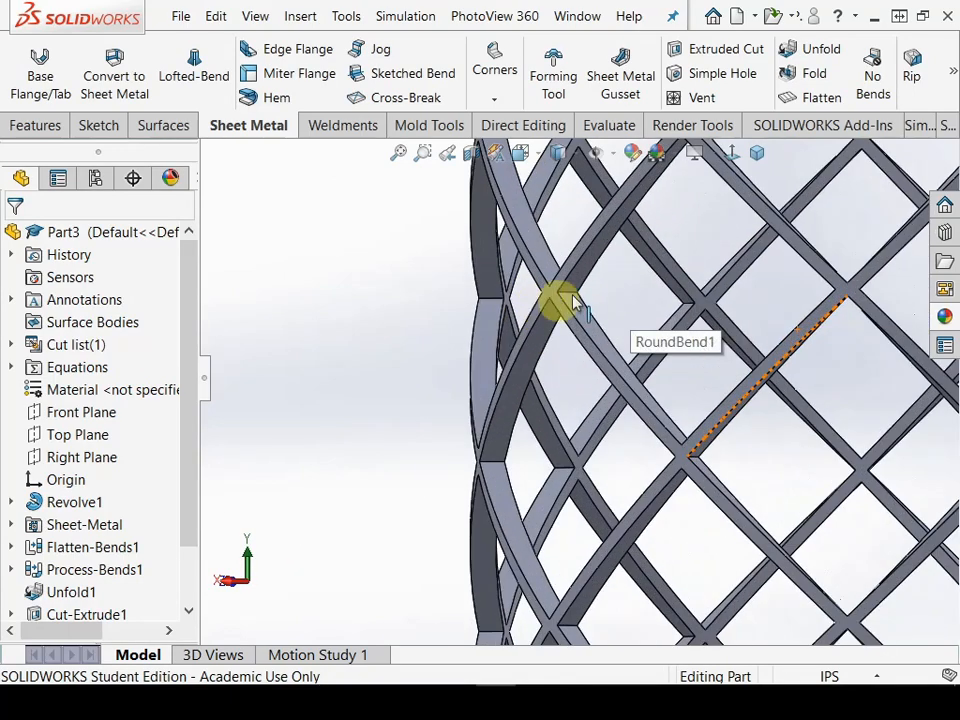
scroll(605, 332, "up", 4)
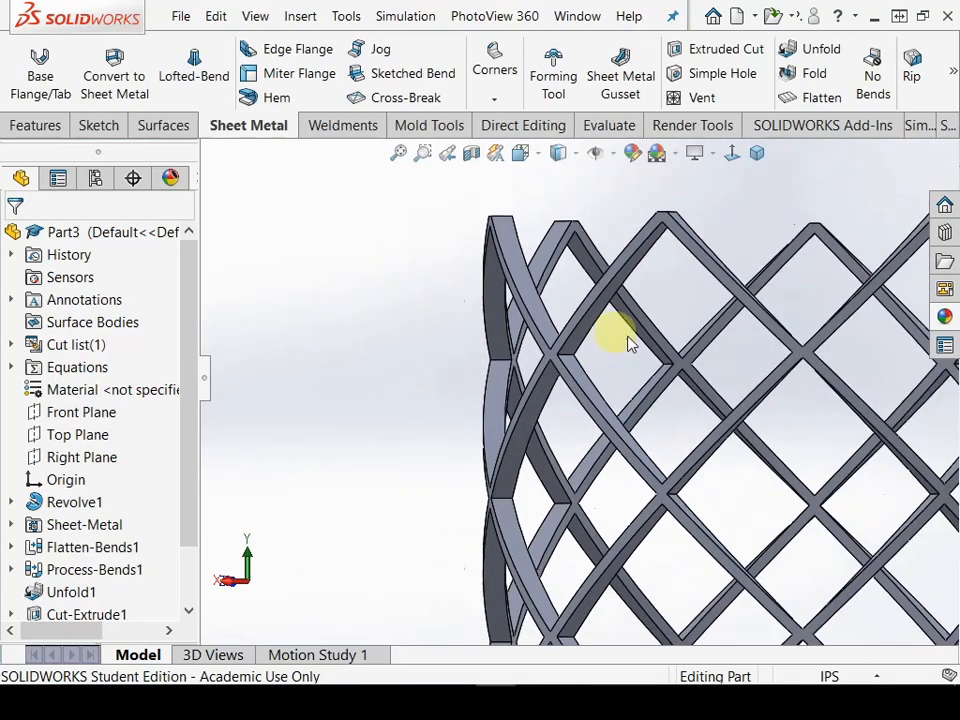
scroll(722, 336, "down", 8)
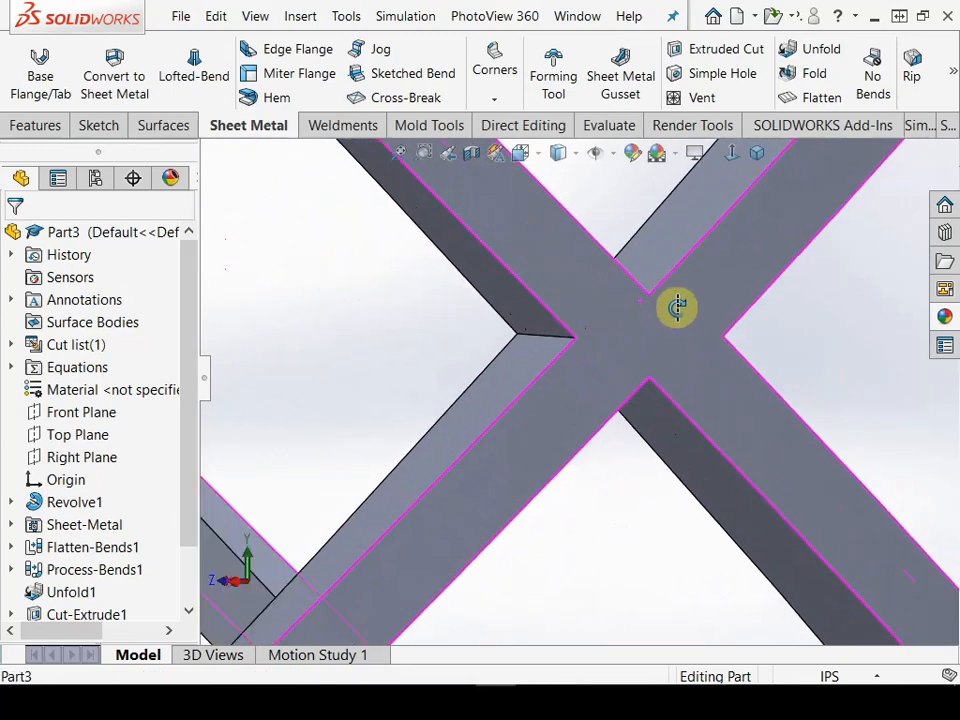
left_click(583, 341)
middle_click_drag(657, 431, 628, 346)
left_click(603, 372, "ctrl")
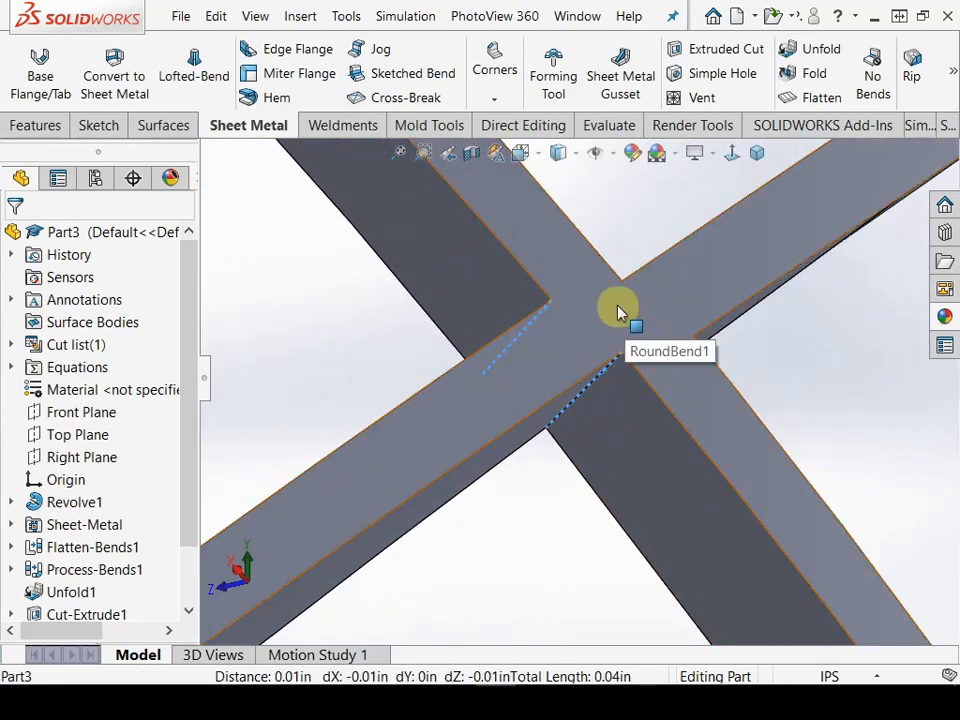
scroll(606, 320, "up", 10)
left_click(762, 442)
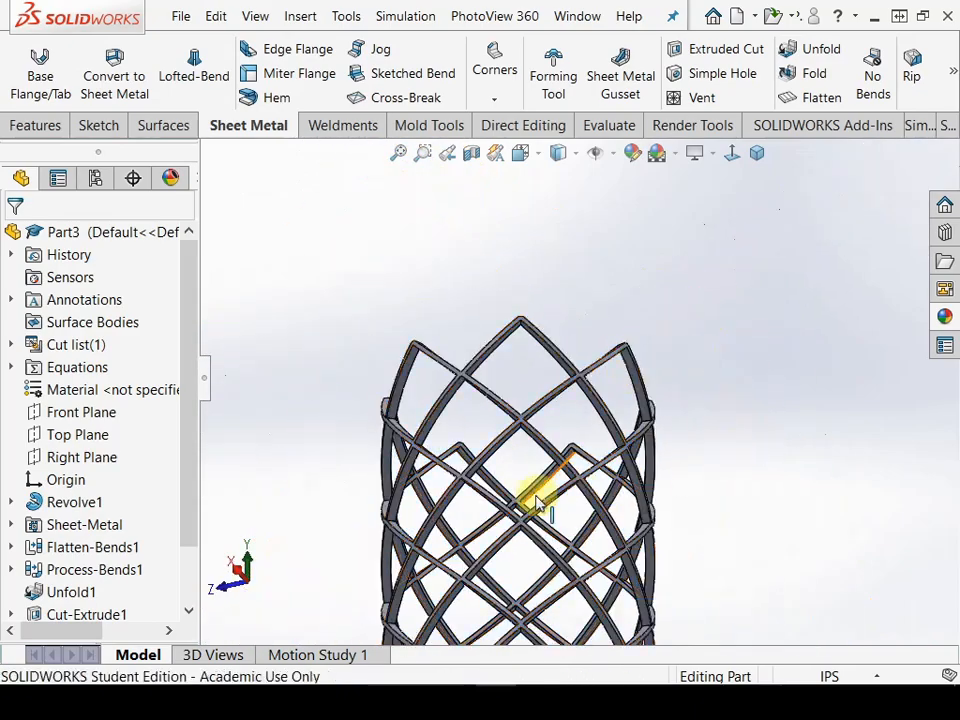
Inspect the vertical seam where the two ends of the folded mesh meet, and the mesh's upper rim
scroll(536, 500, "up", 4)
scroll(538, 452, "down", 8)
middle_click_drag(553, 364, 557, 396)
scroll(603, 340, "down", 6)
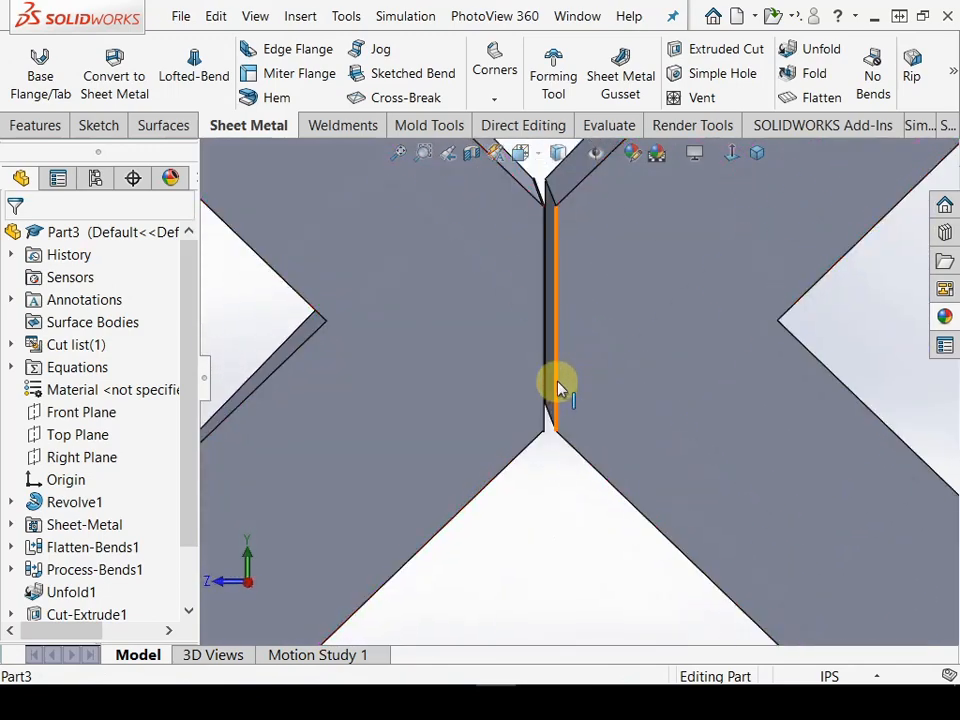
scroll(559, 390, "up", 10)
scroll(570, 393, "up", 3)
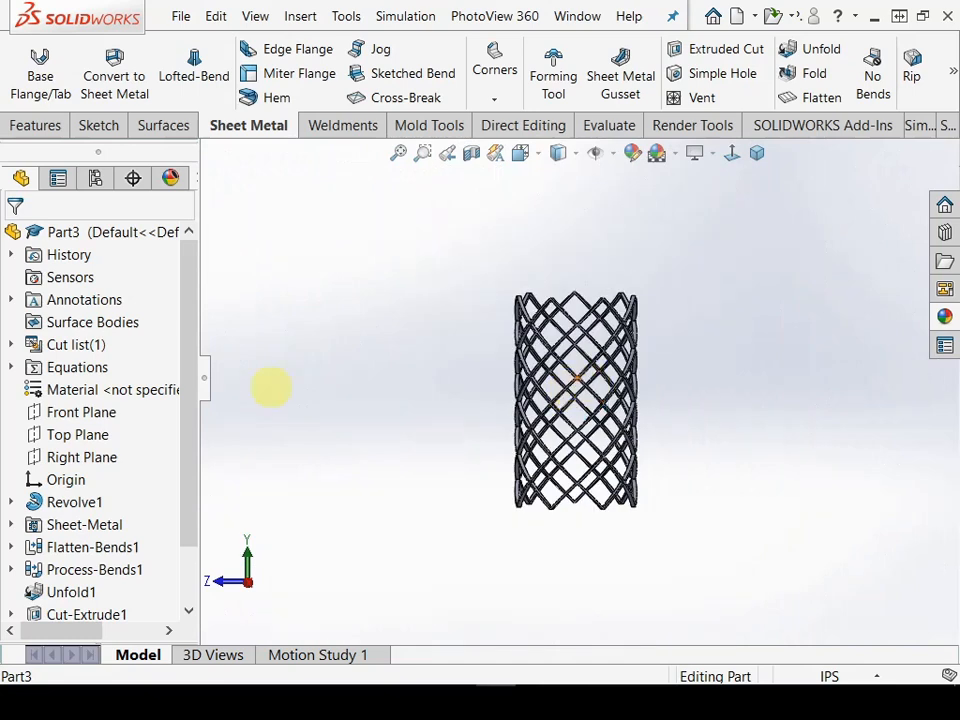
scroll(578, 340, "down", 10)
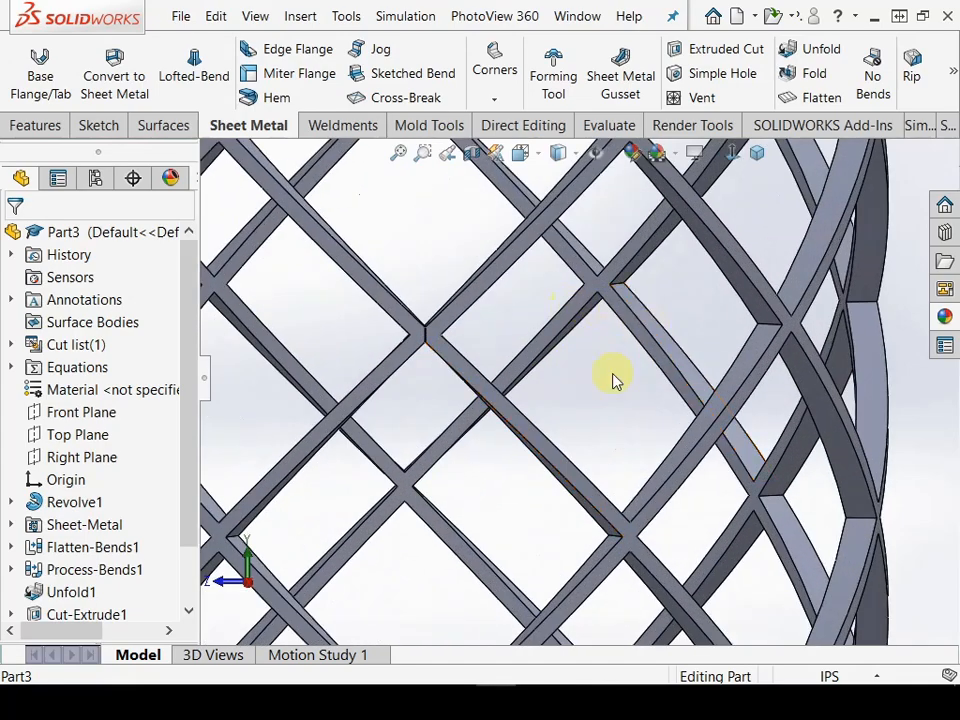
scroll(686, 318, "up", 10)
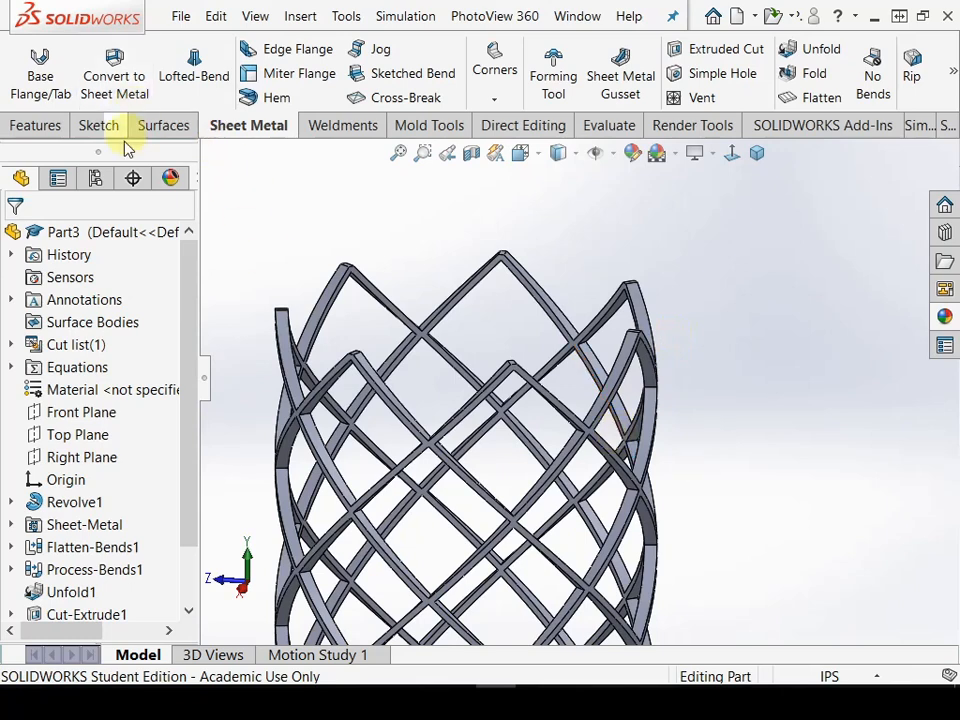
Start a symmetric constant-size fillet on one inner corner edge of a strut junction with a radius of 0.01 in
left_click(47, 133)
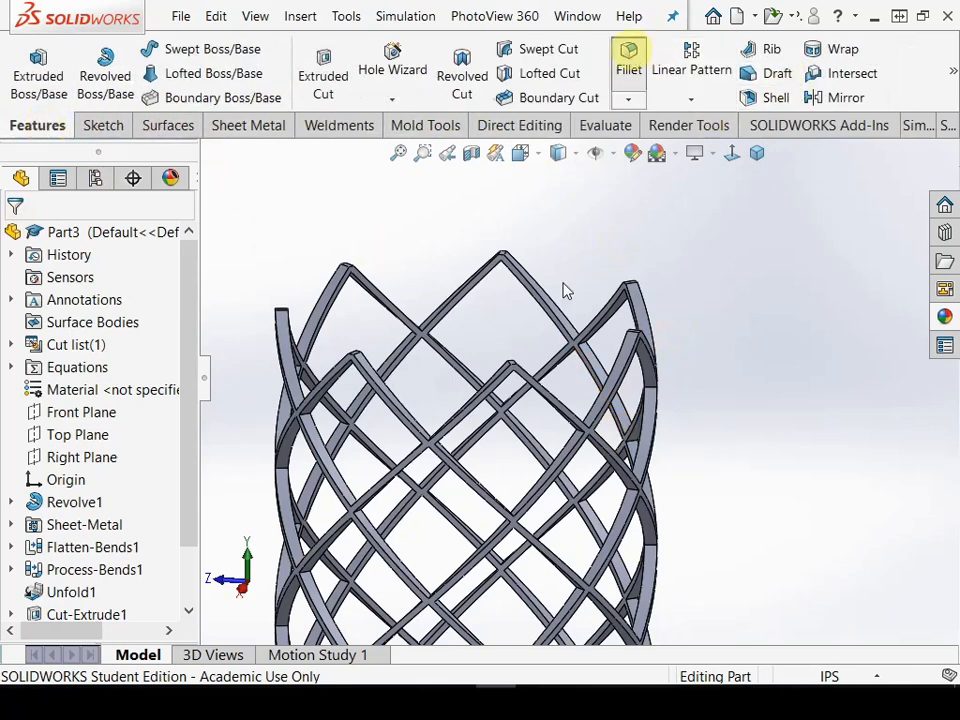
scroll(461, 471, "down", 5)
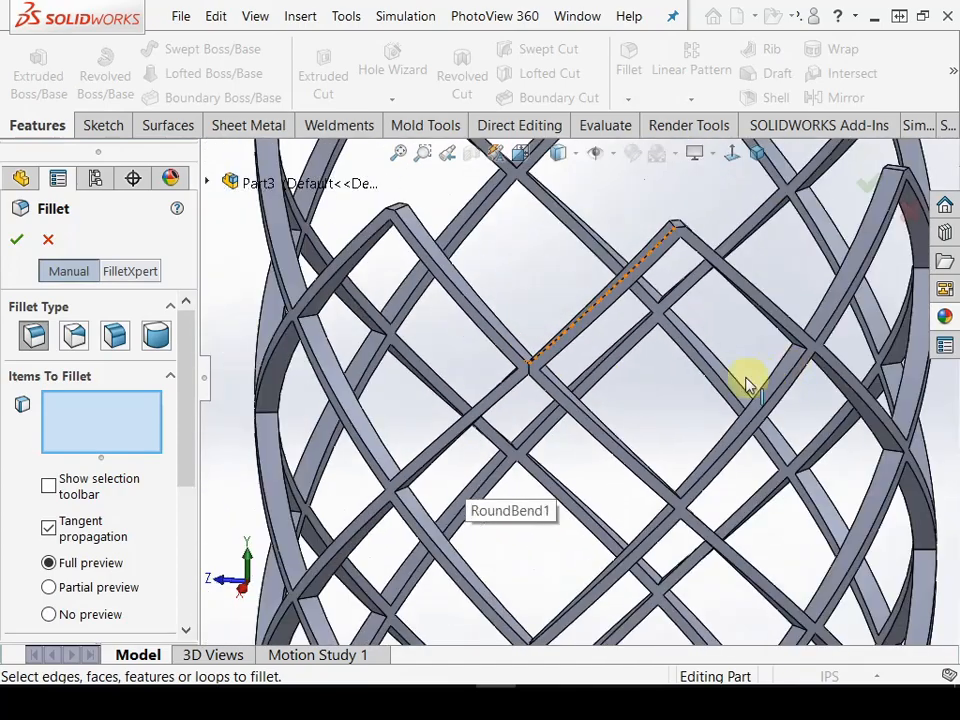
scroll(783, 381, "down", 3)
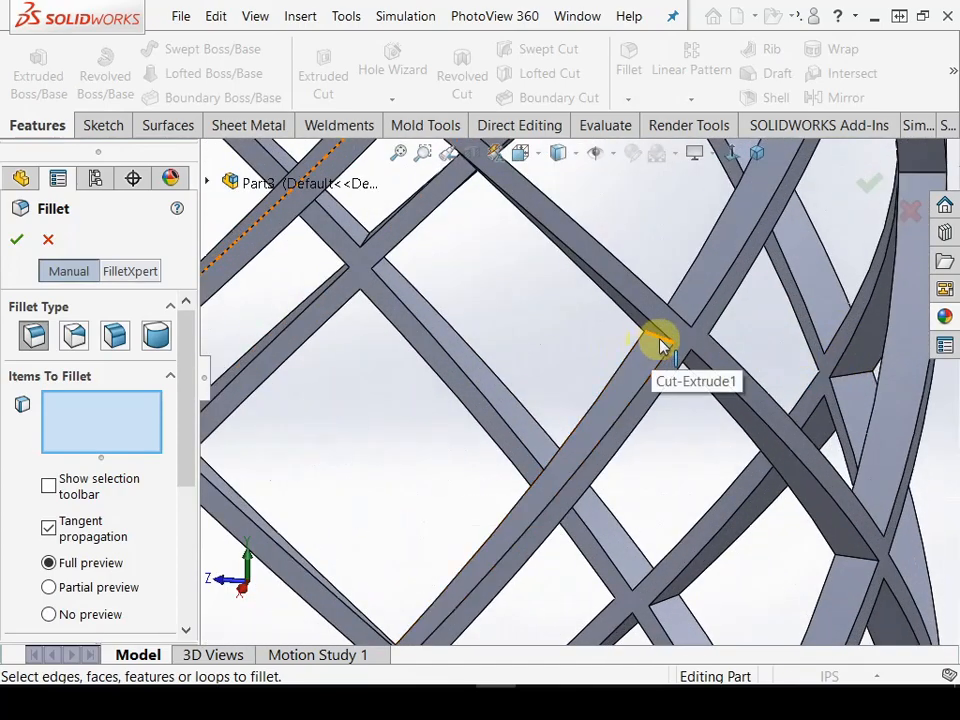
left_click(660, 345)
scroll(671, 349, "down", 3)
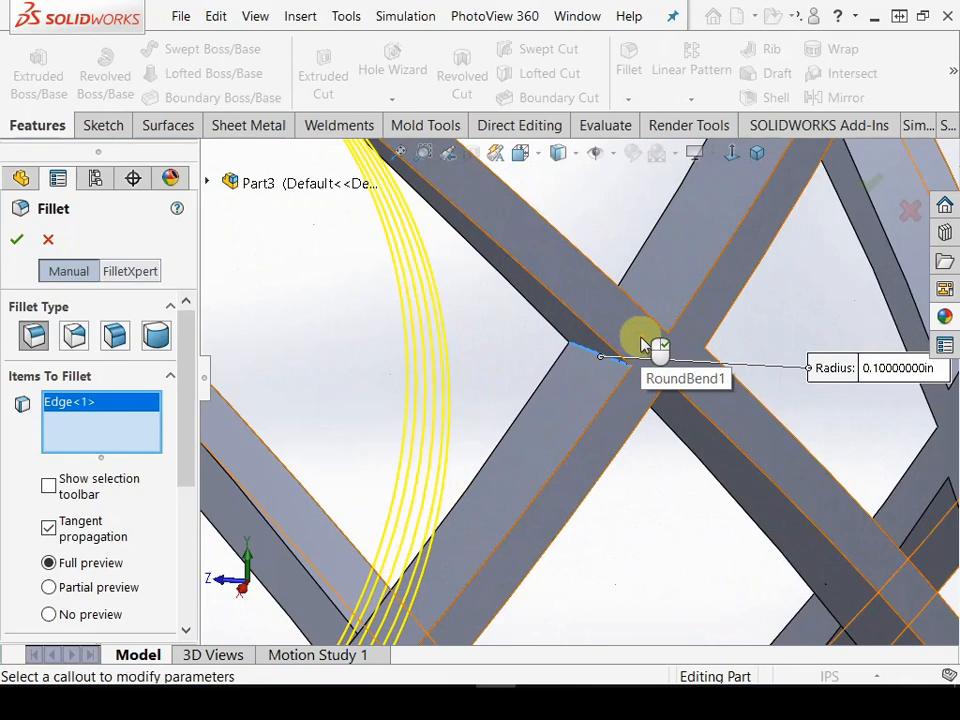
left_click_drag(186, 415, 189, 553)
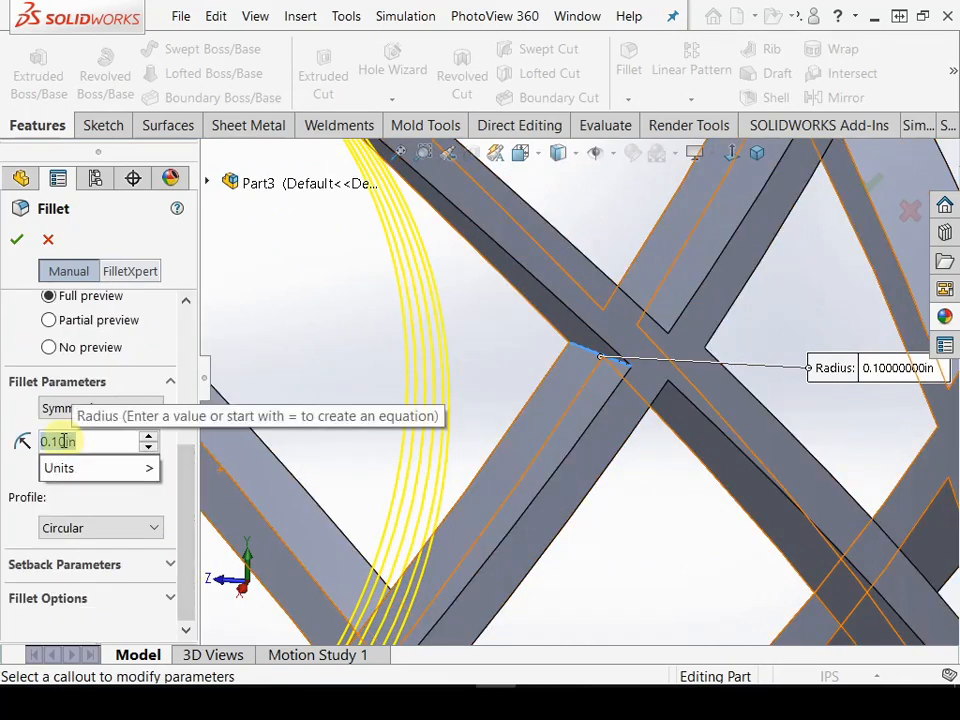
type("0.01")
key("Return")
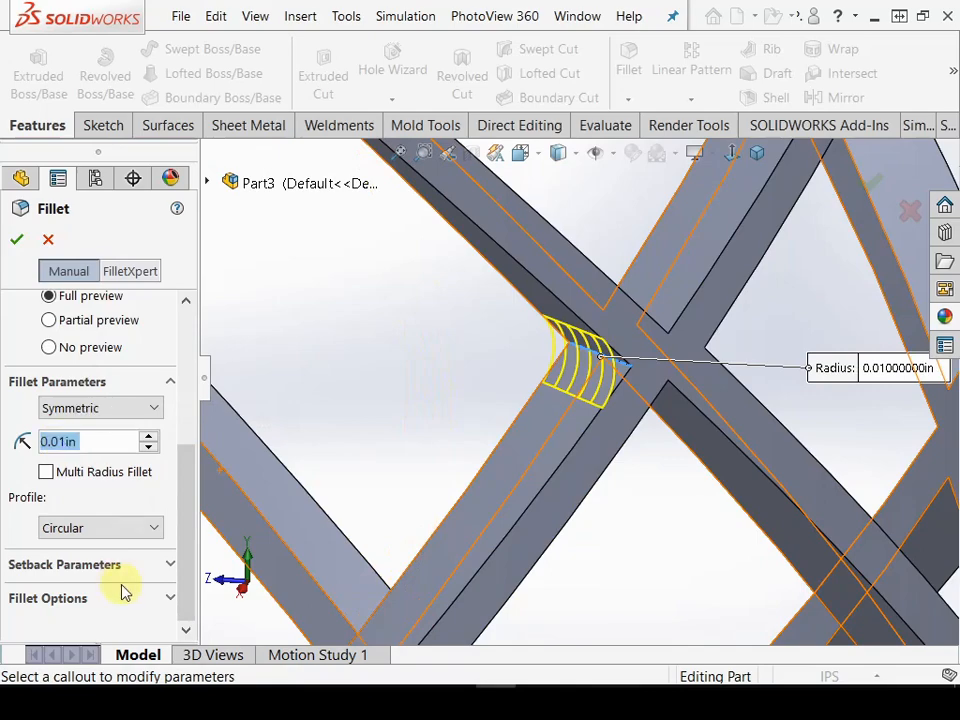
Add the corner edges of the strut junctions on the facing side of the mesh to the fillet selection
mouse_move(673, 352)
middle_mouse_down()
mouse_move(641, 371)
mouse_move(670, 325)
mouse_move(735, 336)
mouse_move(643, 407)
mouse_move(688, 360)
middle_mouse_up()
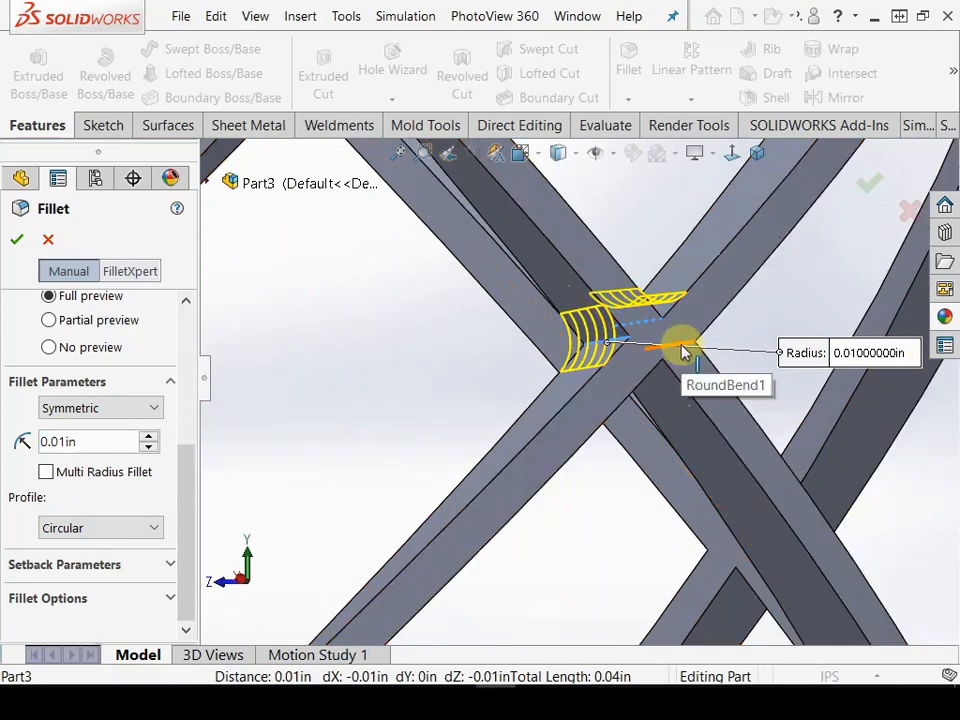
left_click(679, 347)
left_click(646, 373)
scroll(675, 452, "up", 5)
scroll(650, 430, "down", 6)
left_click(540, 374)
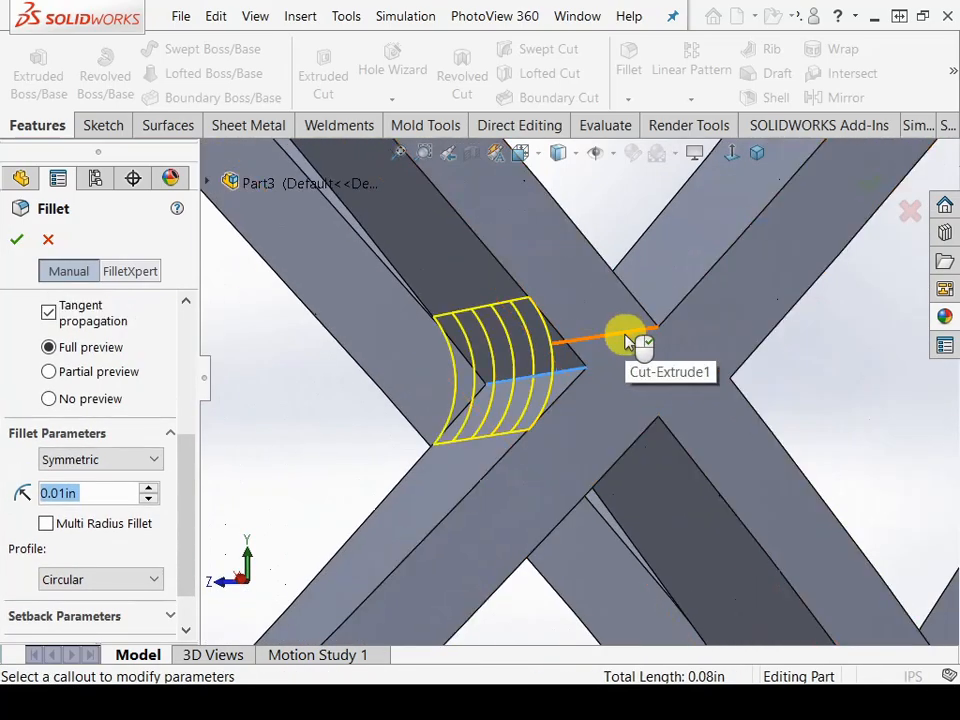
left_click(626, 341)
scroll(632, 484, "up", 8)
scroll(632, 484, "down", 8)
left_click(585, 424)
left_click(645, 472)
left_click(602, 501)
scroll(621, 420, "up", 6)
left_click(550, 368)
left_click(615, 335)
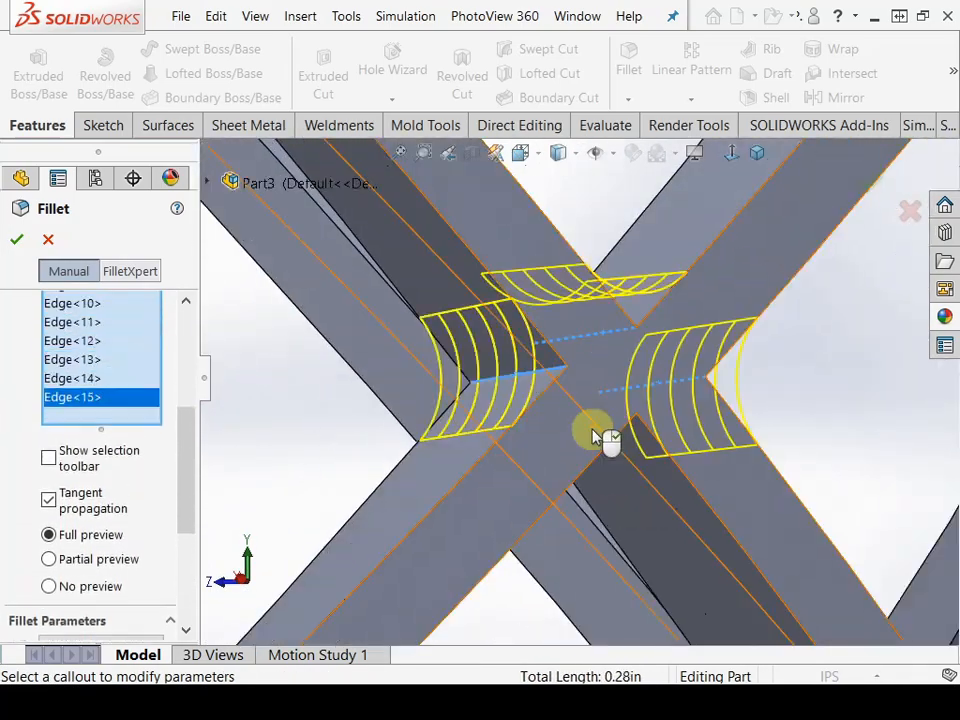
left_click(592, 430)
left_click(546, 392)
left_click(577, 338)
left_click(592, 438)
scroll(594, 441, "up", 6)
left_click(520, 382)
left_click(524, 342)
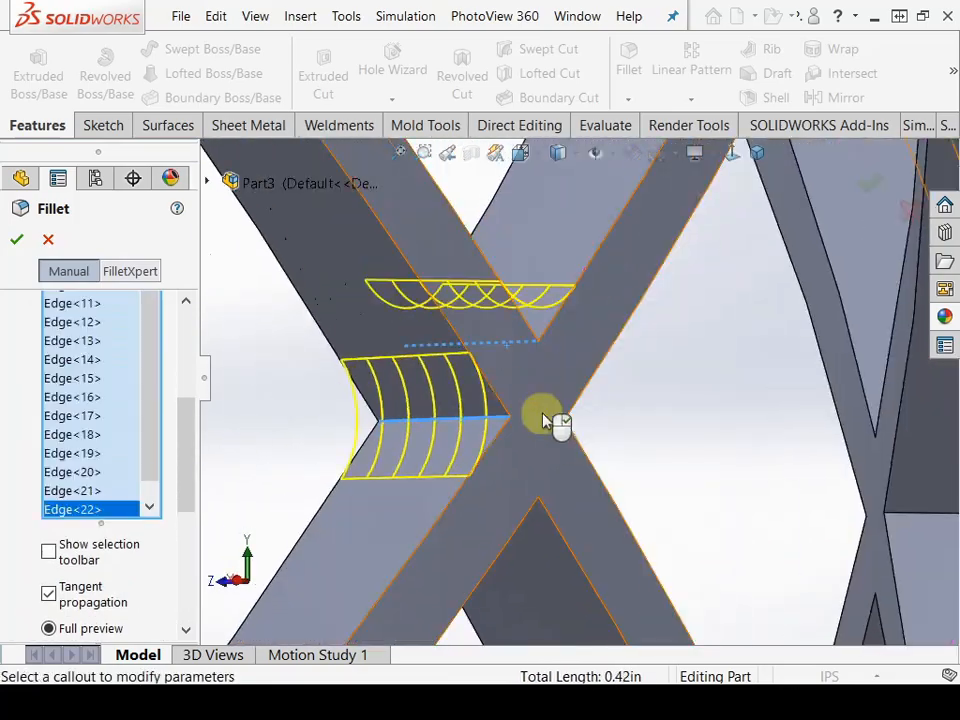
left_click(551, 417)
scroll(557, 495, "up", 8)
scroll(560, 230, "down", 8)
left_click(523, 288)
left_click(559, 358)
left_click(541, 424)
scroll(560, 380, "up", 8)
scroll(568, 336, "down", 6)
Add the junction corner edges further around the cylinder and apply the 0.01 in fillet
middle_click_drag(568, 336, 504, 336)
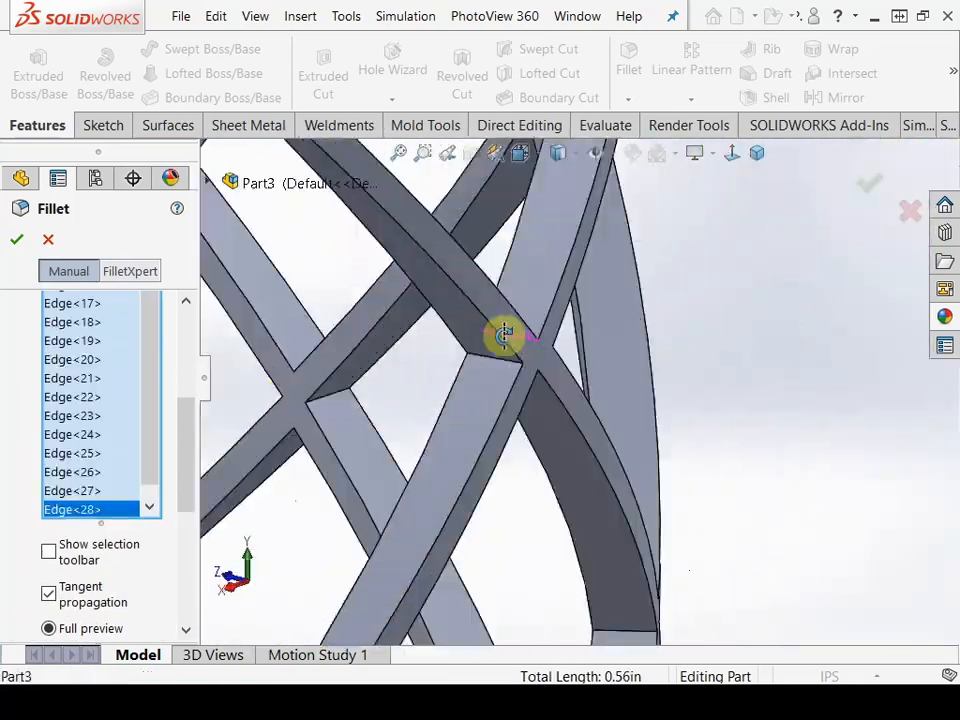
left_click(508, 374)
left_click(618, 360)
left_click(543, 354)
left_click(567, 462)
scroll(577, 470, "up", 8)
scroll(570, 484, "down", 4)
left_click_drag(187, 490, 190, 400)
scroll(560, 345, "down", 6)
left_click(563, 334)
left_click(510, 362)
scroll(510, 362, "up", 6)
scroll(540, 375, "down", 6)
left_click(521, 379)
left_click(568, 371)
left_click(564, 401)
scroll(559, 400, "down", 6)
left_click(520, 419)
left_click(570, 444)
scroll(570, 444, "down", 6)
left_click(17, 239)
Start a second constant-size fillet and select the corner edges of the unrounded strut junctions on the next side of the mesh
scroll(568, 369, "up", 6)
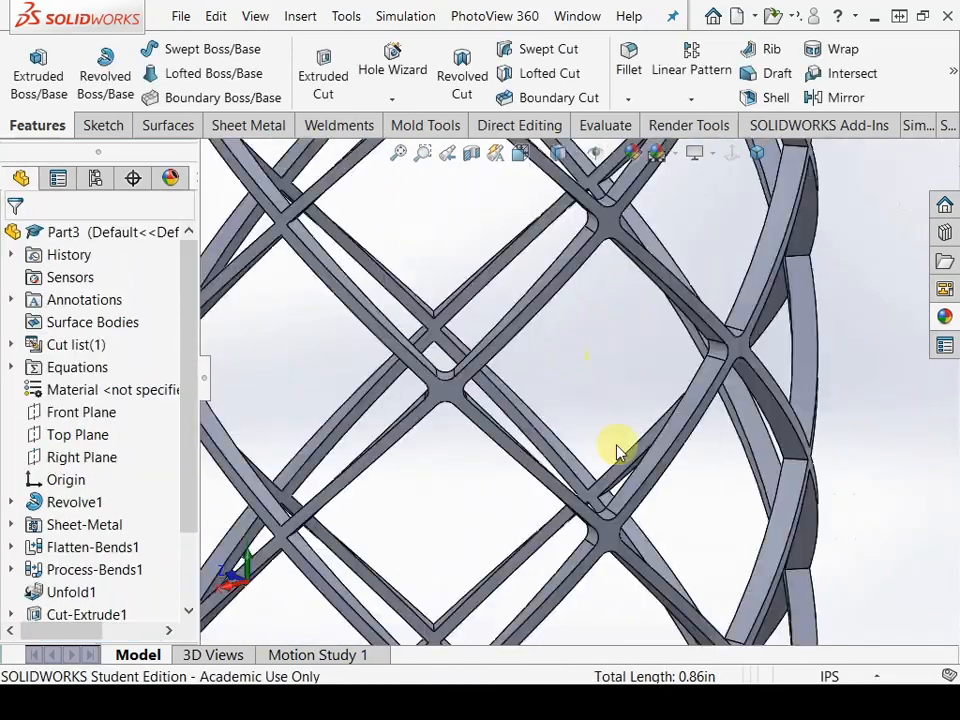
scroll(568, 369, "down", 6)
left_click(628, 64)
scroll(655, 450, "up", 7)
scroll(653, 443, "down", 6)
left_click(612, 438)
scroll(630, 480, "up", 6)
left_click(490, 468)
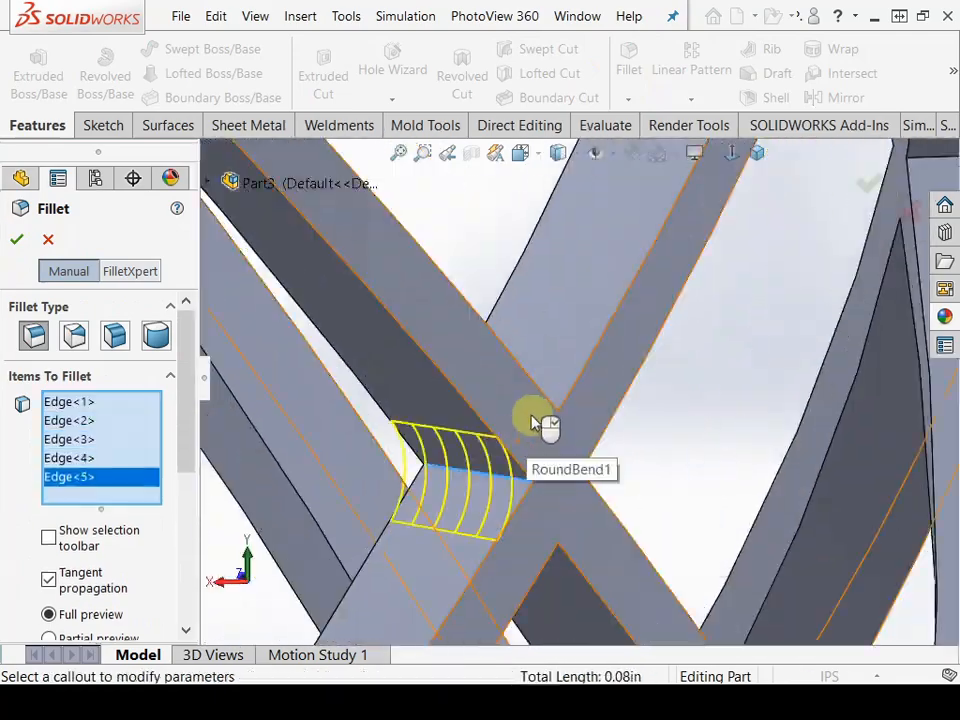
left_click(530, 422)
scroll(575, 440, "up", 6)
scroll(630, 516, "down", 8)
left_click(560, 434)
left_click(697, 416)
scroll(680, 440, "up", 6)
scroll(486, 424, "down", 6)
left_click(430, 482)
left_click(492, 448)
scroll(500, 460, "up", 6)
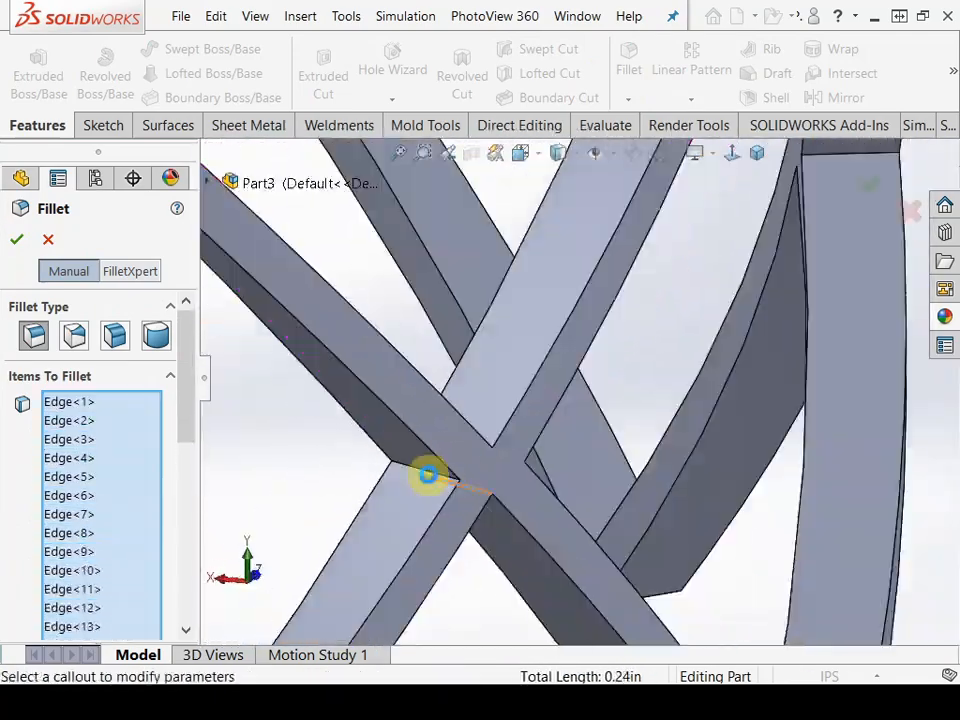
scroll(565, 385, "down", 6)
left_click(540, 343)
left_click(603, 398)
left_click(642, 326)
scroll(585, 321, "up", 6)
left_click(454, 439)
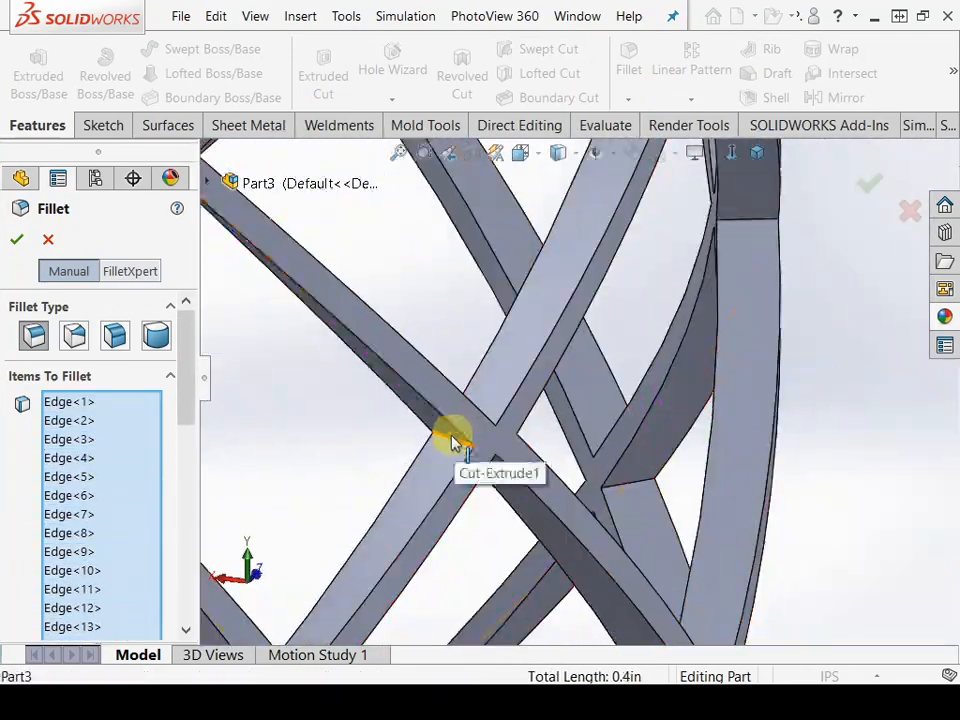
Add the inner corner edges of the unrounded strut junctions further around the cylinder to the current fillet selection
middle_click_drag(454, 439, 600, 430)
scroll(540, 395, "down", 6)
left_click(508, 266)
left_click(609, 325)
scroll(615, 340, "up", 6)
scroll(630, 430, "down", 6)
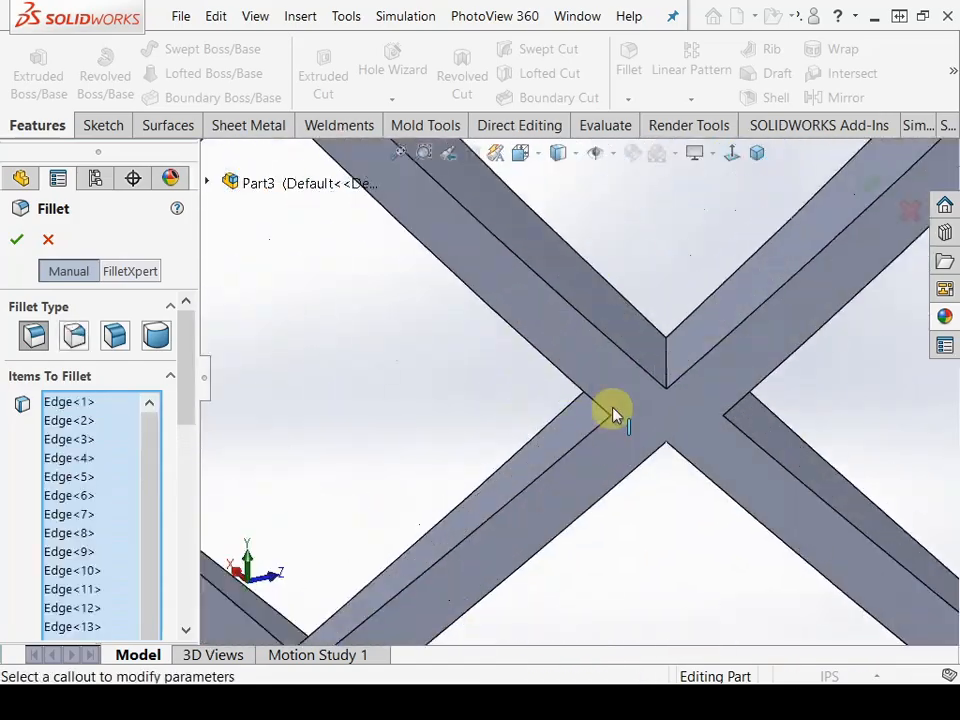
left_click(609, 420)
left_click(666, 362)
scroll(690, 400, "up", 6)
scroll(700, 400, "down", 6)
left_click(499, 348)
left_click(447, 449)
left_click(558, 458)
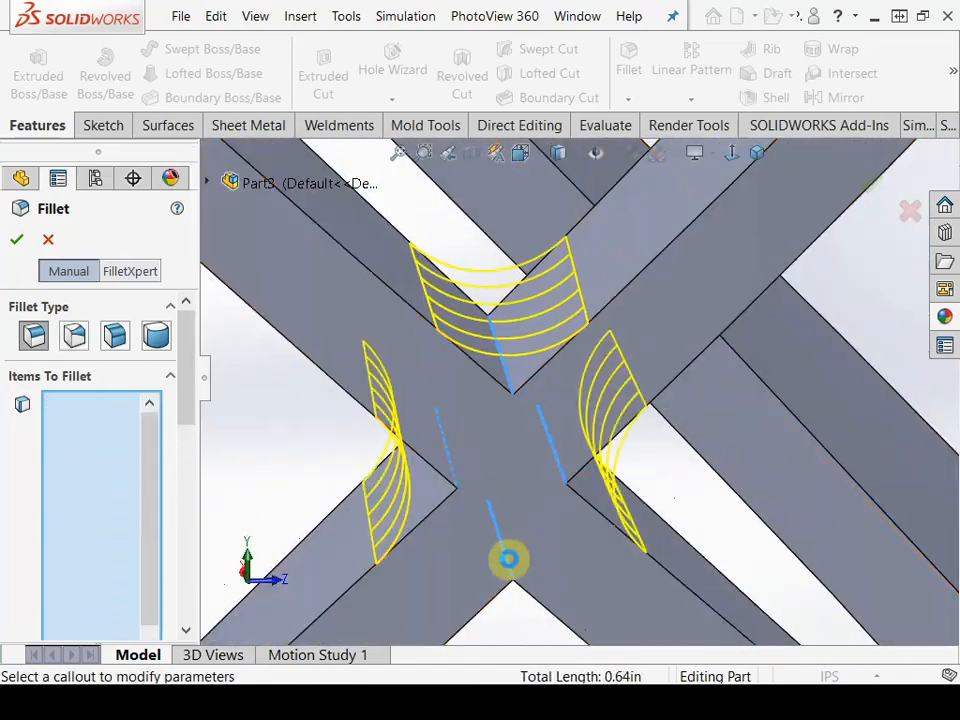
left_click(508, 561)
Add the corner edges of the remaining junctions on this side of the mesh and apply the second fillet
scroll(515, 545, "up", 6)
scroll(548, 380, "down", 6)
left_click(544, 339)
left_click(484, 428)
left_click(603, 434)
left_click(556, 533)
scroll(560, 480, "down", 6)
left_click(553, 501)
left_click(557, 290)
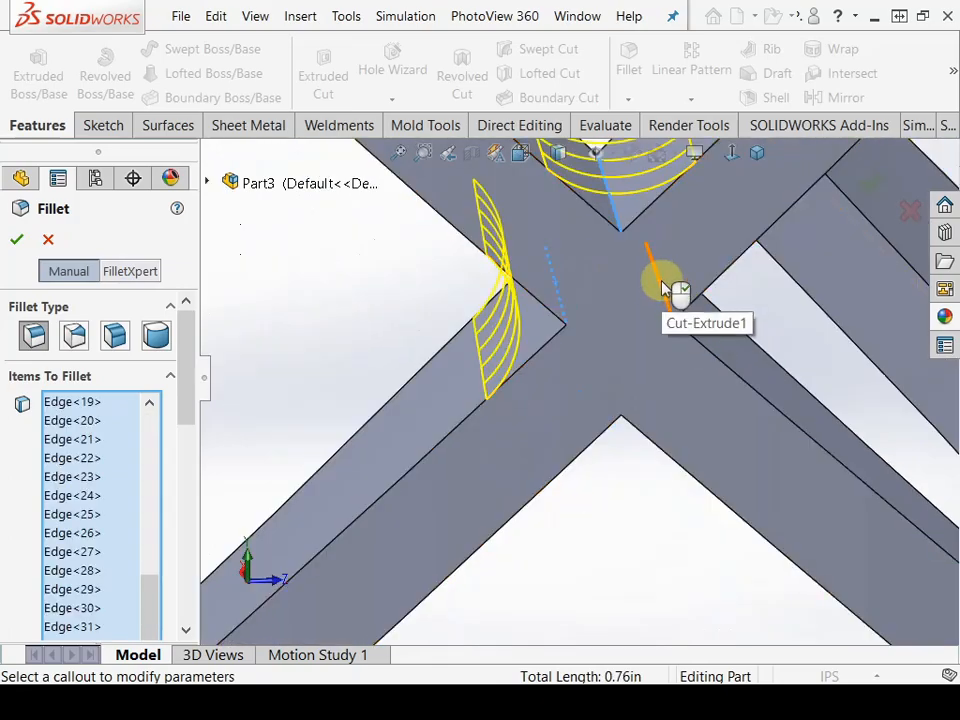
left_click(663, 284)
left_click(617, 374)
scroll(605, 430, "up", 6)
left_click(17, 240)
Start a third constant-size fillet of 0.01 in and select all four corner edges of two unrounded strut junctions
left_click(629, 68)
scroll(681, 386, "down", 6)
left_click(548, 364)
left_click(484, 392)
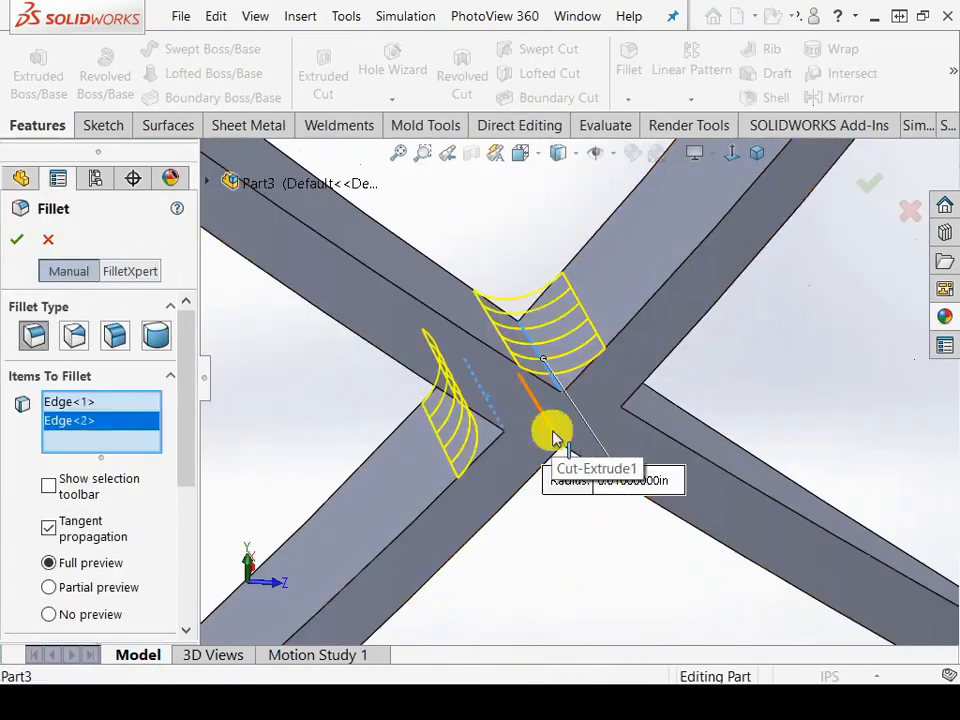
left_click(553, 436)
left_click(617, 404)
left_click(552, 272)
left_click(545, 335)
left_click(470, 325)
left_click(626, 292)
scroll(600, 340, "up", 6)
Add the corner edges of the neighbouring unrounded junctions along the mesh to the third fillet
scroll(583, 390, "down", 6)
left_click(650, 255)
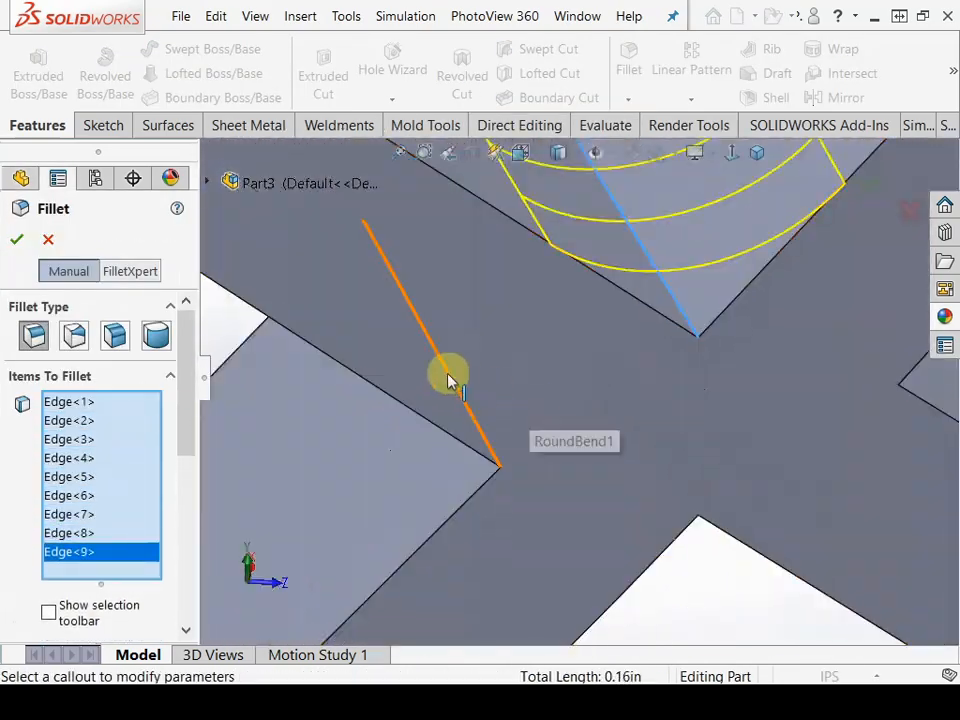
left_click(448, 377)
left_click(635, 400)
left_click(828, 275)
left_click(535, 433)
left_click(609, 391)
left_click(456, 397)
scroll(500, 390, "up", 6)
left_click(456, 302)
left_click(388, 394)
scroll(560, 480, "up", 6)
left_click(496, 222)
left_click(486, 414)
left_click(551, 313)
Extend the third fillet's selection with the corner edges of the junctions on the next face around the cylinder
scroll(570, 400, "up", 6)
scroll(560, 400, "down", 6)
left_click(540, 318)
left_click(491, 430)
left_click(602, 416)
left_click(556, 531)
scroll(575, 284, "down", 6)
left_click(598, 281)
left_click(586, 372)
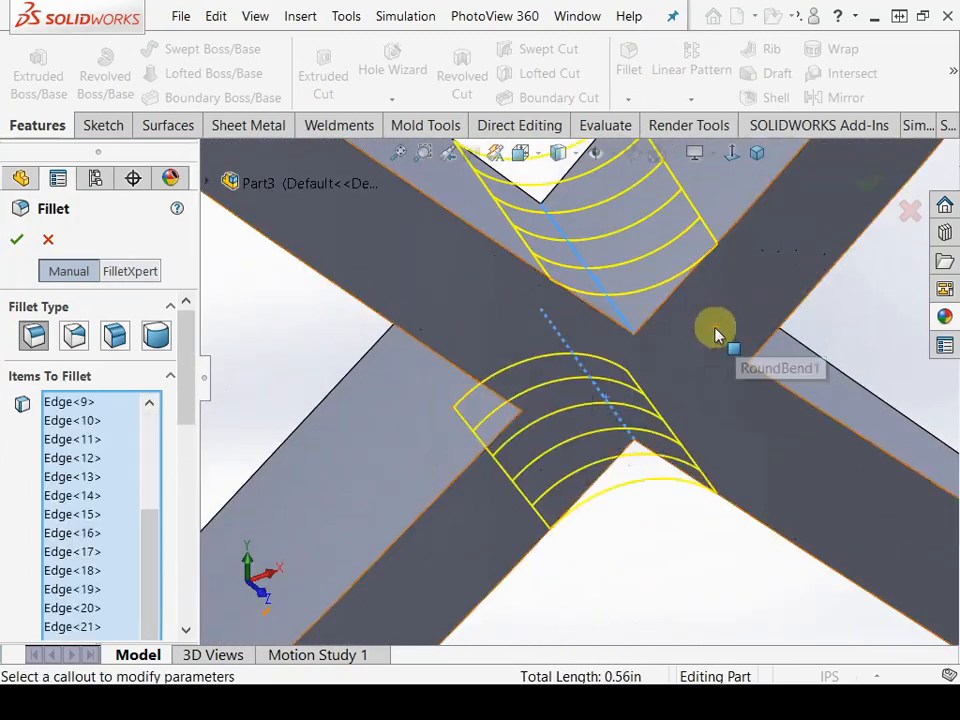
left_click(714, 314)
scroll(598, 302, "up", 6)
scroll(570, 400, "down", 6)
left_click(553, 375)
left_click(502, 419)
left_click(552, 435)
left_click(617, 407)
Select the last group of junction corner edges for the third fillet and apply it
scroll(600, 400, "up", 5)
left_click(558, 382)
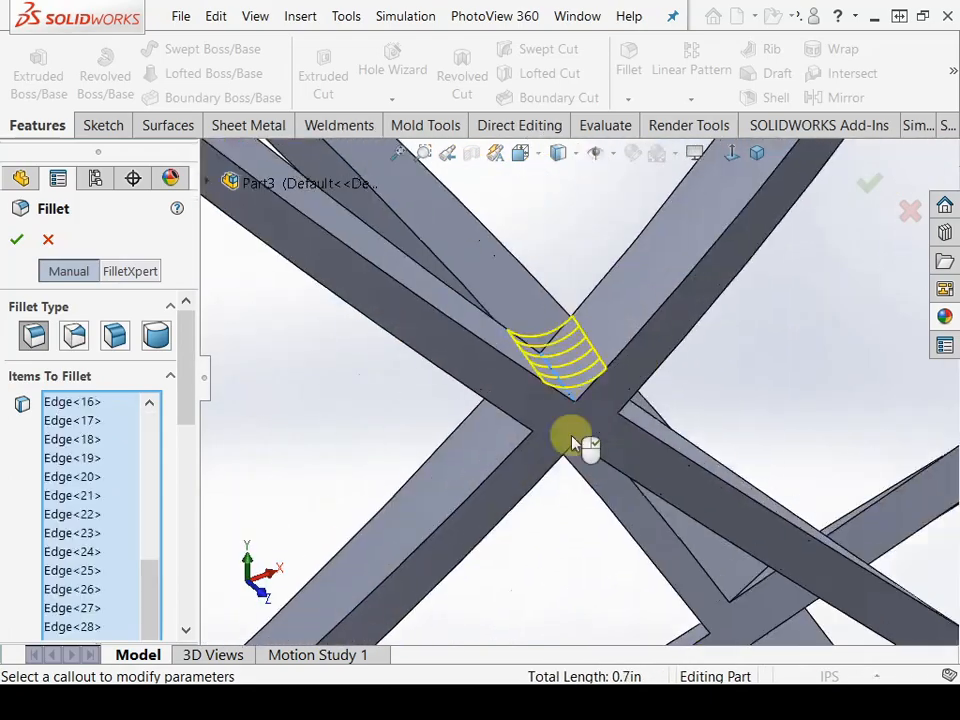
scroll(570, 445, "down", 4)
left_click(546, 380)
left_click(671, 370)
middle_click_drag(669, 372, 475, 385)
left_click(467, 385)
scroll(560, 390, "up", 6)
scroll(570, 400, "down", 6)
left_click(576, 381)
middle_click_drag(580, 385, 500, 490)
left_click(525, 516)
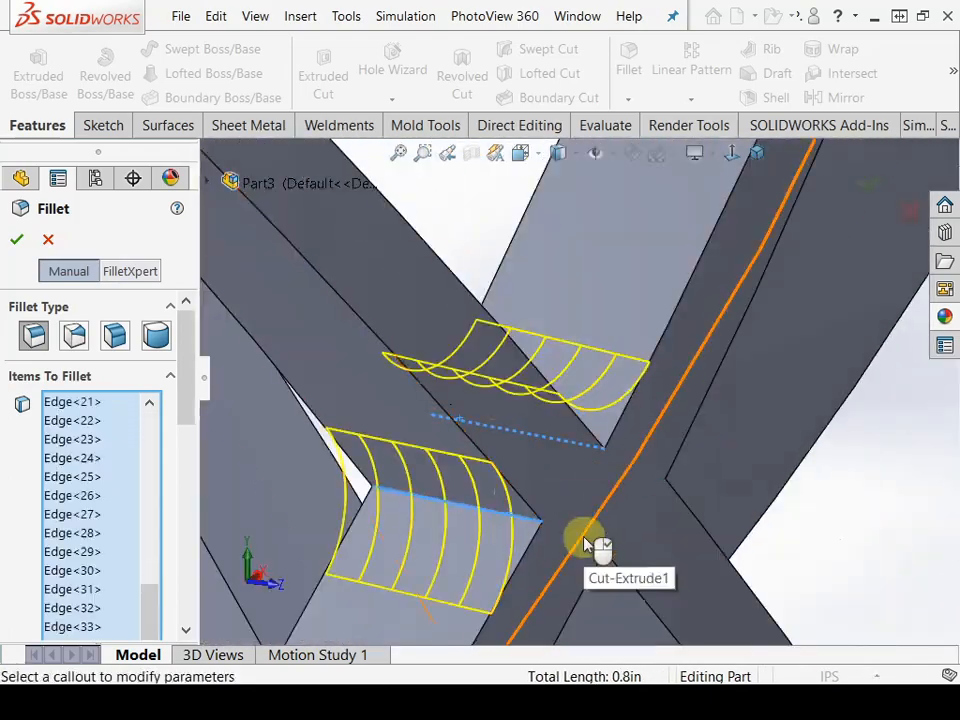
left_click(486, 450)
left_click(17, 240)
Start a fourth constant-size fillet and select the corner edges of the junctions that are still sharp
left_click(628, 60)
scroll(808, 388, "down", 8)
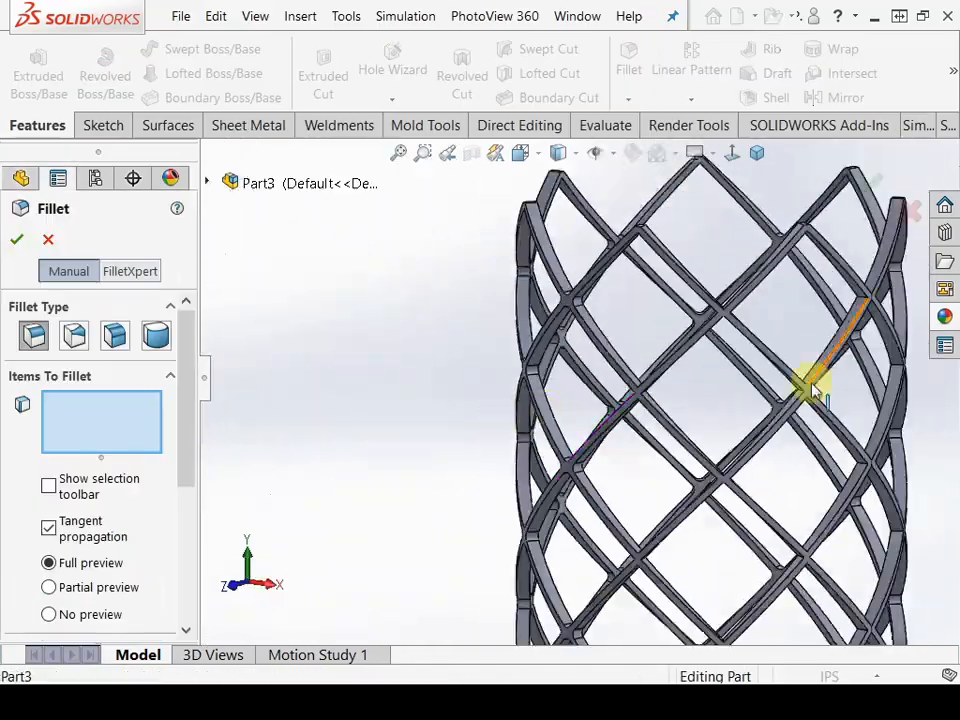
left_click(514, 422)
left_click(467, 452)
left_click(514, 496)
left_click(558, 452)
scroll(560, 420, "up", 6)
scroll(615, 503, "down", 6)
left_click(512, 330)
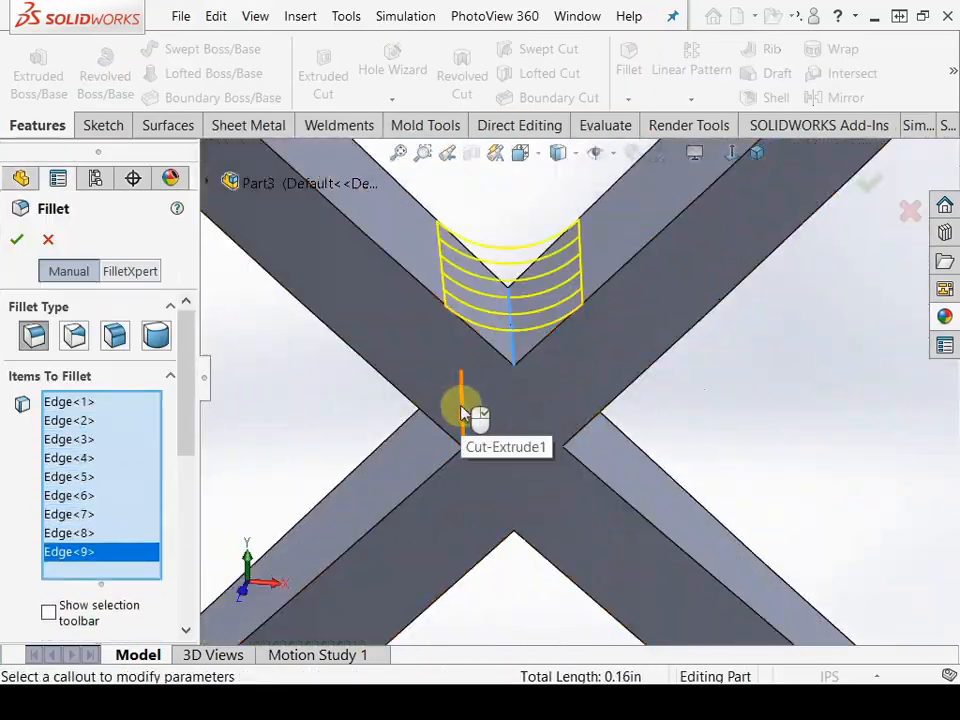
left_click(463, 413)
left_click(514, 494)
left_click(566, 413)
left_click(493, 408)
left_click(430, 452)
left_click(492, 475)
left_click(559, 441)
scroll(560, 442, "up", 6)
Add the corner edges of the adjacent sharp strut junctions to the fourth fillet
scroll(570, 560, "down", 6)
left_click(540, 400)
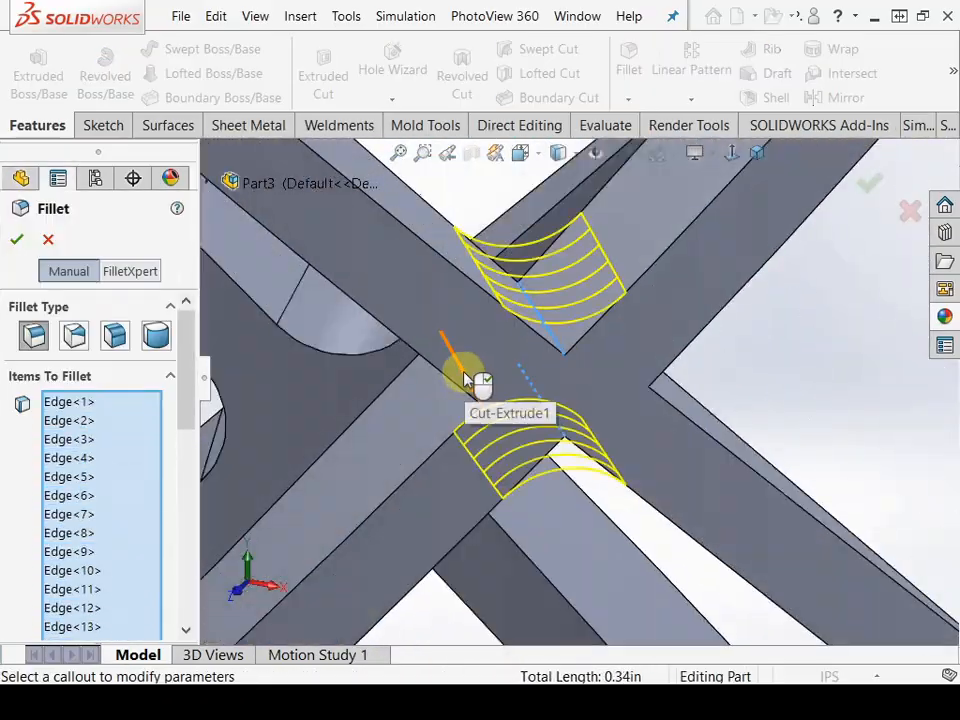
left_click(467, 379)
scroll(576, 300, "up", 6)
scroll(570, 424, "down", 6)
left_click(461, 417)
scroll(569, 300, "up", 6)
scroll(570, 300, "down", 6)
left_click(611, 386)
left_click(611, 388)
left_click(546, 414)
scroll(611, 433, "down", 3)
left_click(541, 488)
scroll(611, 433, "up", 8)
Turn to the next side of the cylinder and add all four corner edges of its sharp junctions to the fourth fillet
middle_click_drag(725, 505, 652, 512)
scroll(575, 400, "down", 6)
left_click(596, 354)
left_click(557, 416)
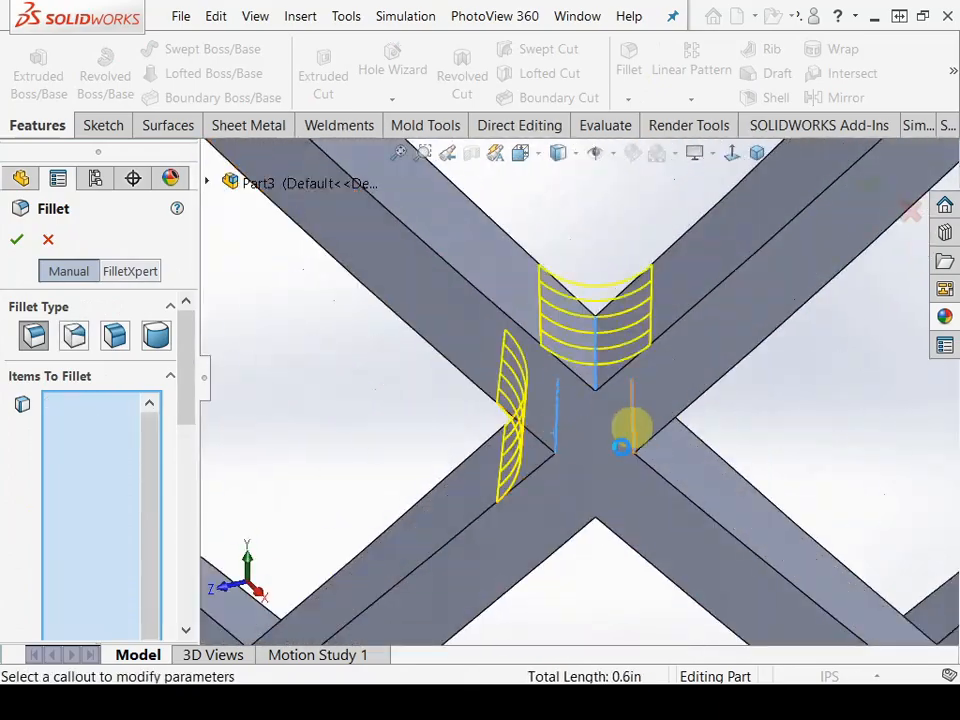
left_click(636, 430)
left_click(596, 484)
left_click(637, 394)
left_click(598, 484)
scroll(590, 500, "up", 6)
scroll(572, 508, "down", 6)
left_click(503, 356)
left_click(465, 418)
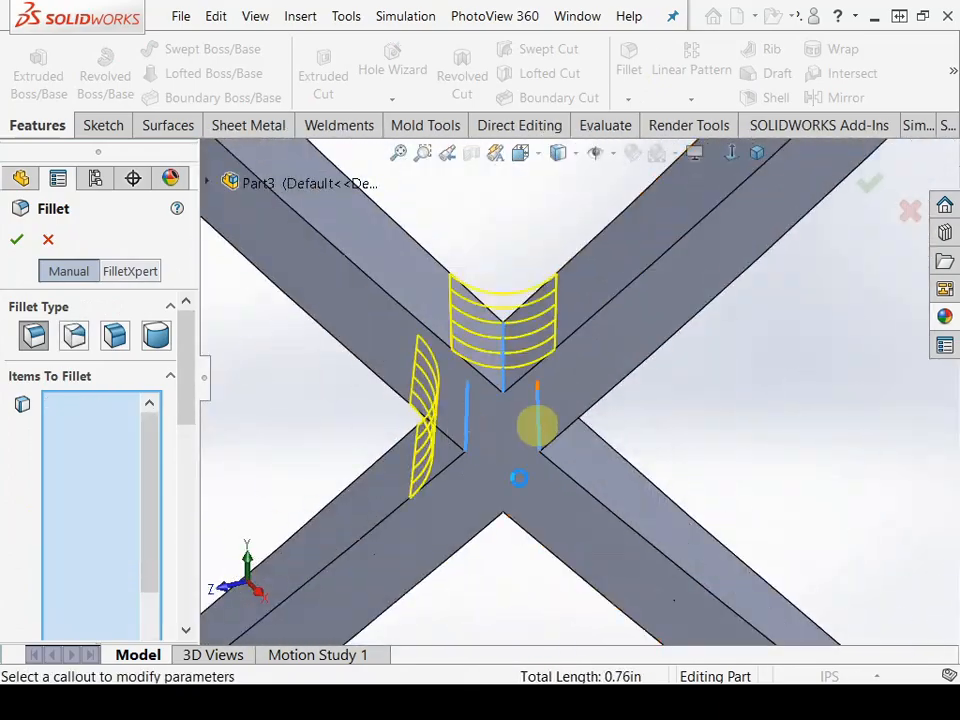
left_click(540, 432)
left_click(503, 490)
Add the inner corner edges of the peaks at the mesh's lower end and apply the fourth fillet
scroll(540, 440, "up", 5)
left_click(279, 518)
left_click(629, 401)
scroll(728, 398, "up", 3)
middle_click_drag(699, 321, 610, 330)
left_click(714, 290)
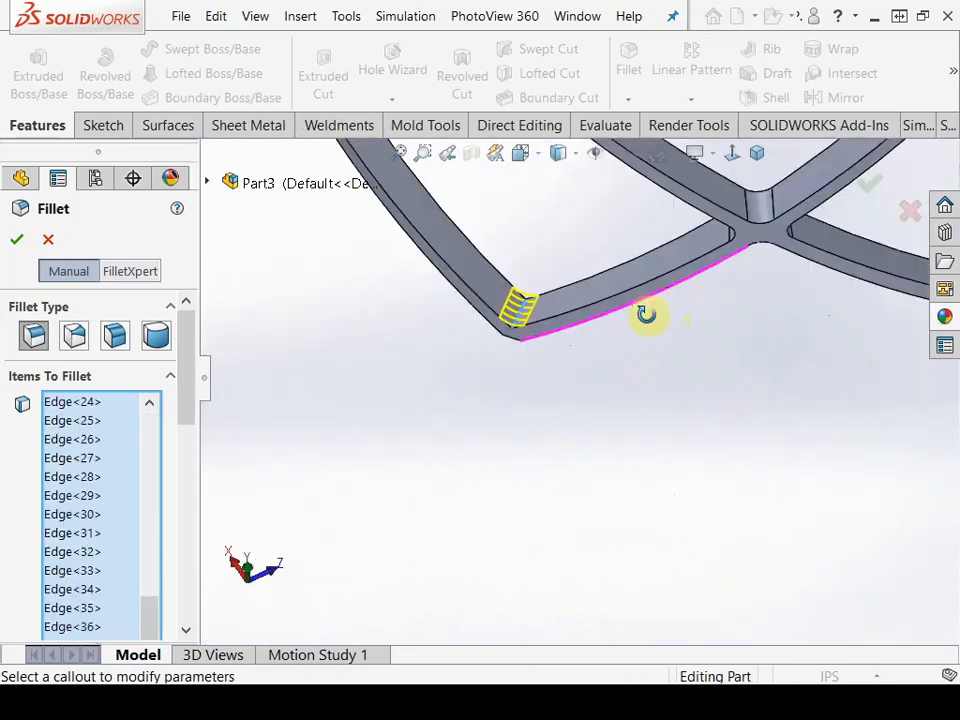
middle_click_drag(714, 290, 600, 330)
scroll(392, 381, "down", 5)
left_click(380, 381)
scroll(392, 381, "up", 5)
left_click(867, 183)
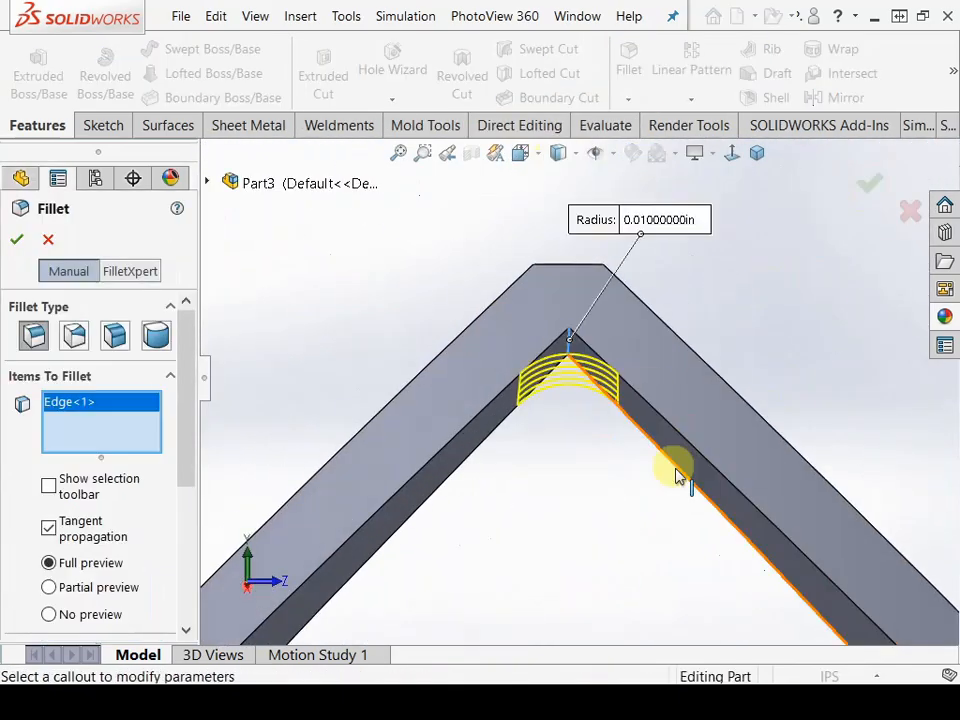
Select inner corner edges of the peaks at the mesh's upper end for a new 0.01 in fillet
left_click(675, 471)
scroll(760, 405, "up", 3)
scroll(610, 350, "down", 5)
left_click(460, 329)
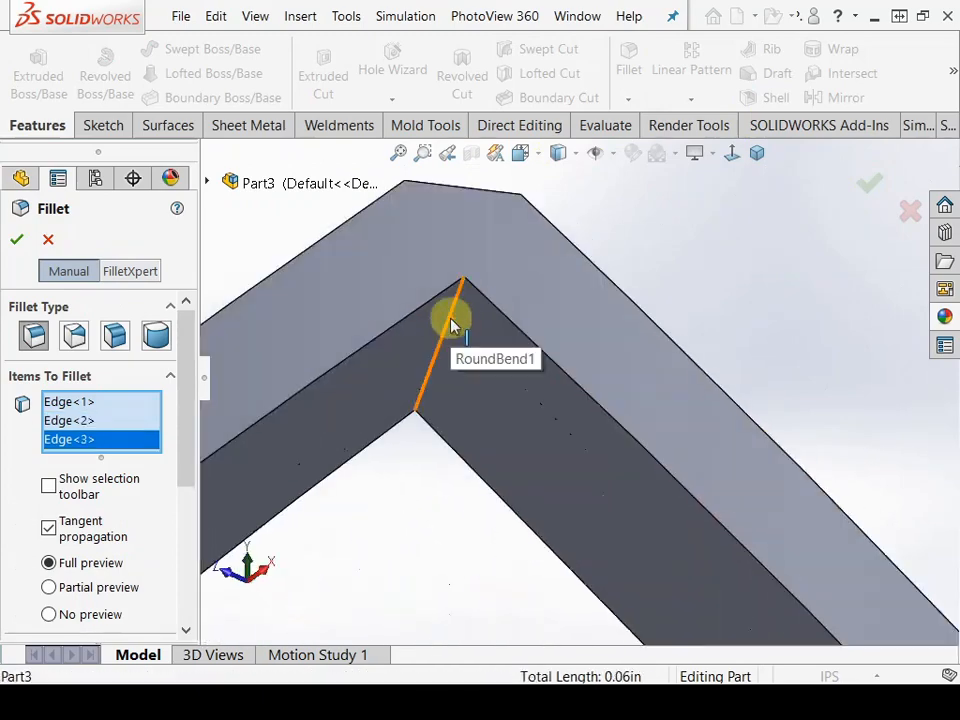
left_click(470, 340)
left_click(480, 350)
Add the remaining inner corner edges of the upper-end peaks and apply the 0.01 in fillet
scroll(560, 420, "up", 5)
middle_click_drag(560, 500, 696, 521)
left_click(470, 350)
scroll(460, 350, "down", 3)
left_click(470, 352)
scroll(470, 352, "up", 5)
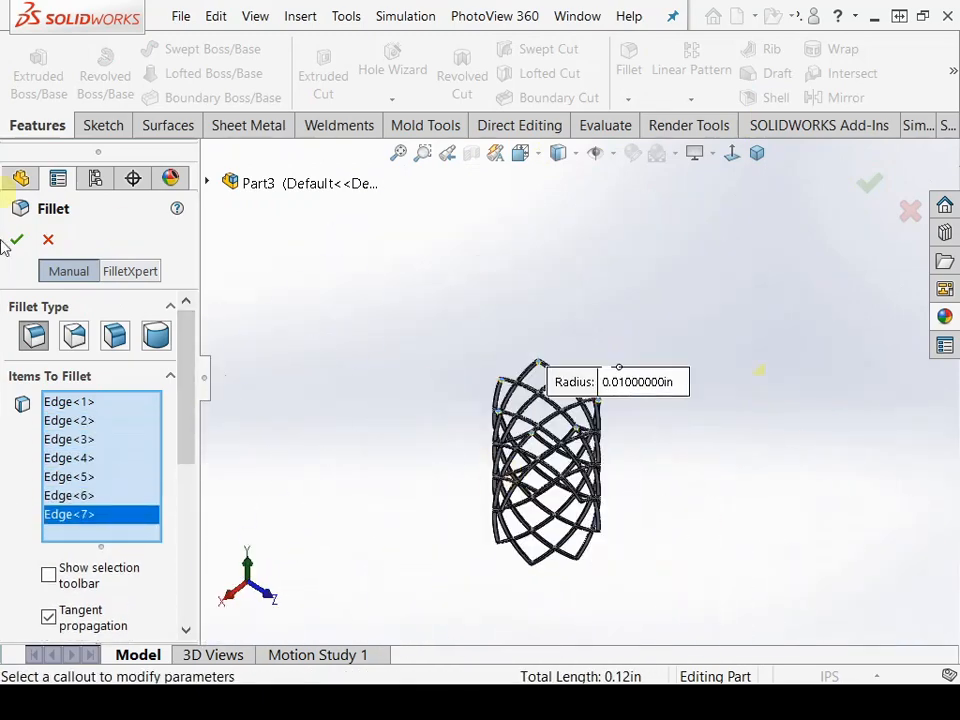
left_click(16, 239)
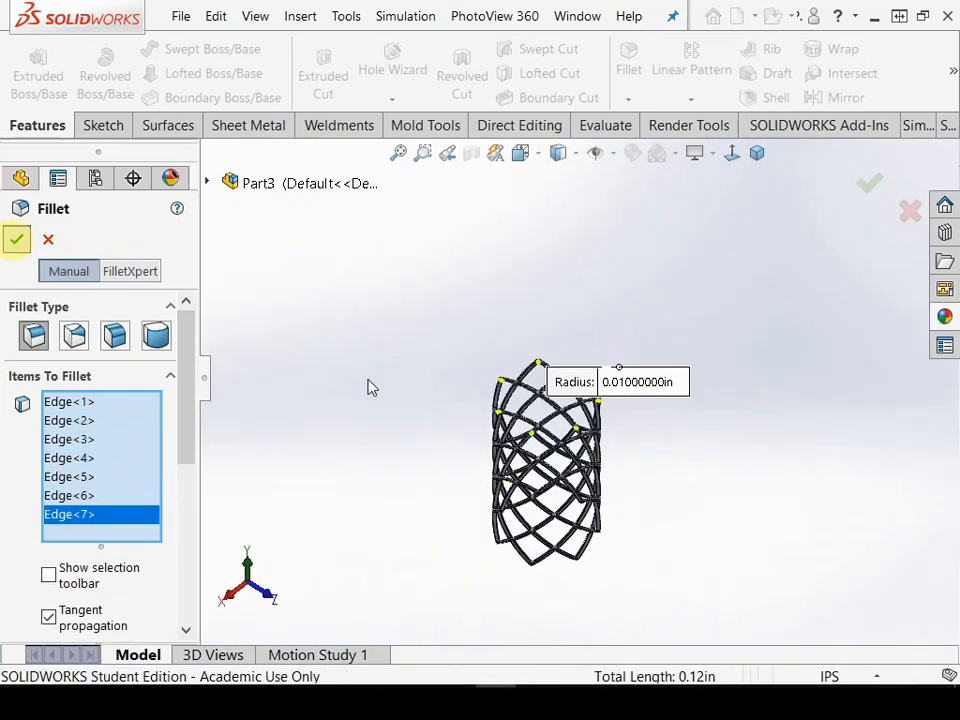
left_click(369, 385)
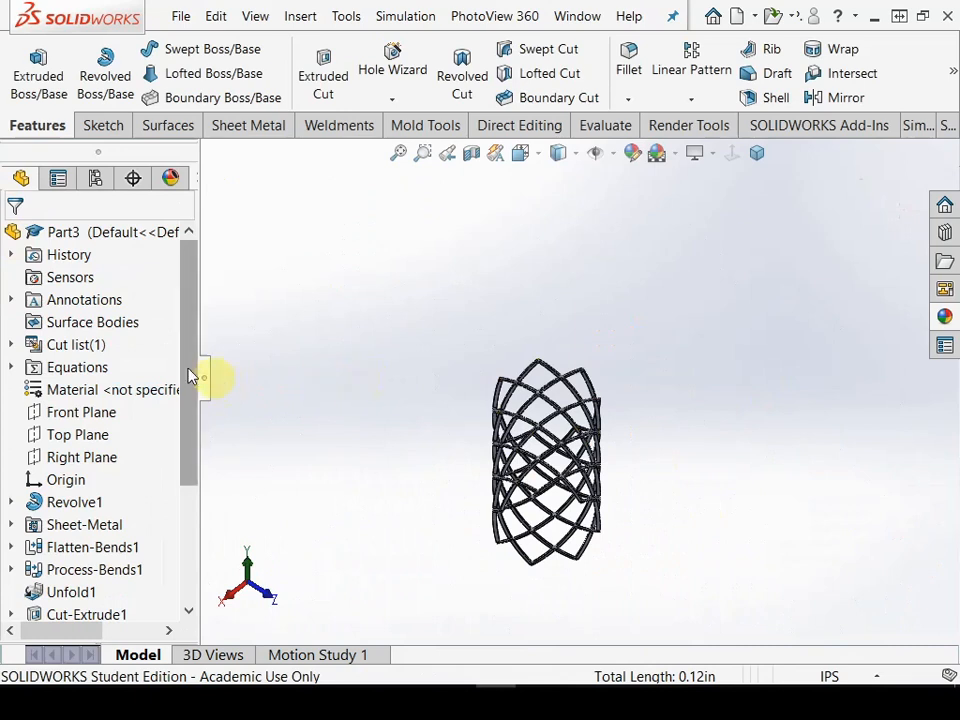
Expand the Flat-Pattern folder in the feature tree and unsuppress Flat-Pattern2 to flatten the filleted mesh
left_click_drag(193, 375, 175, 495)
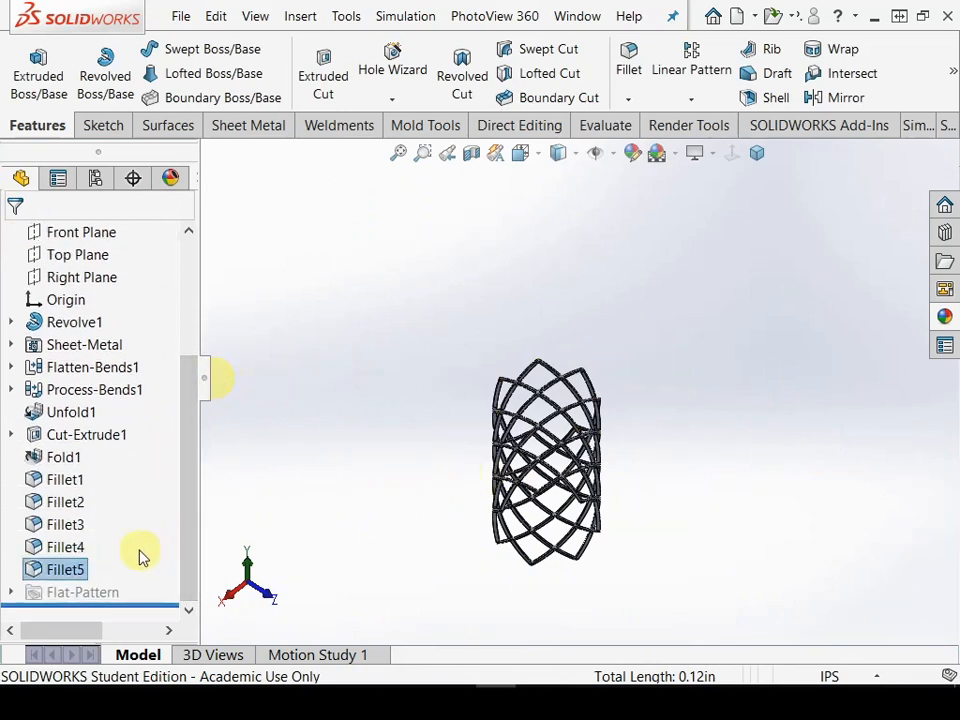
left_click(12, 592)
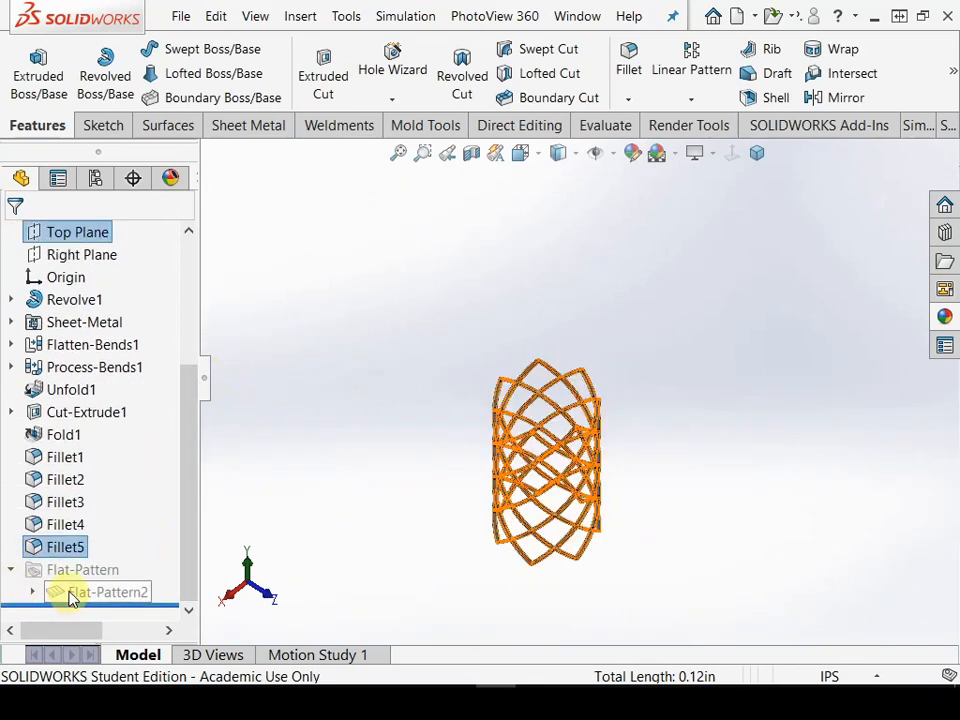
right_click(72, 598)
left_click(115, 275)
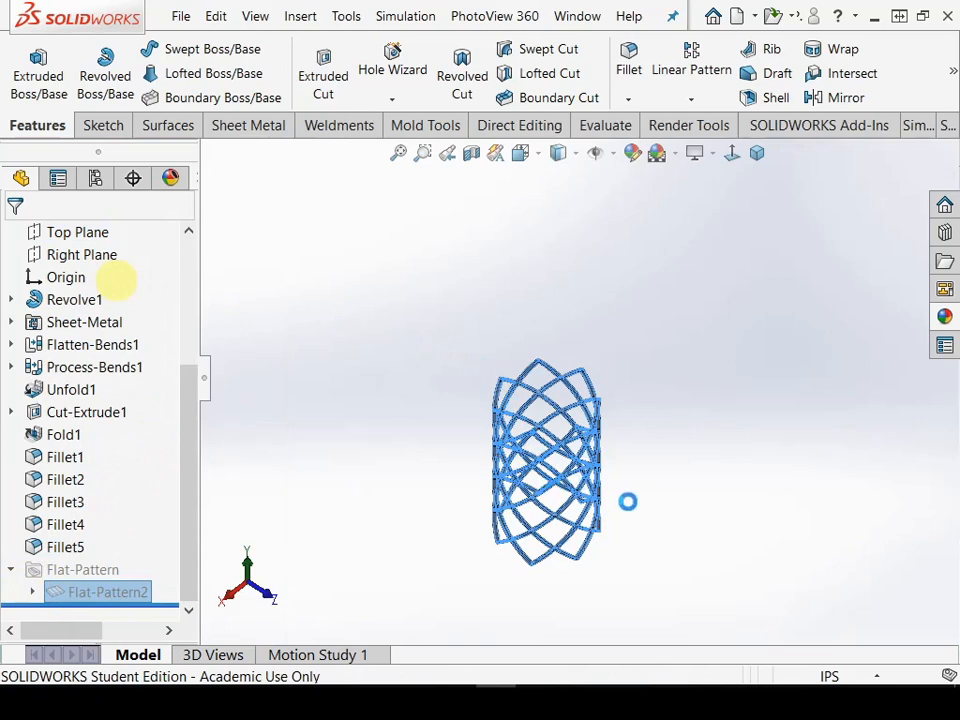
Inspect the flattened mesh, checking the filleted strut corners up close and the full pattern inside its bounding box
scroll(660, 543, "up", 4)
middle_click_drag(669, 549, 585, 531)
scroll(536, 486, "down", 10)
middle_click_drag(517, 506, 561, 519)
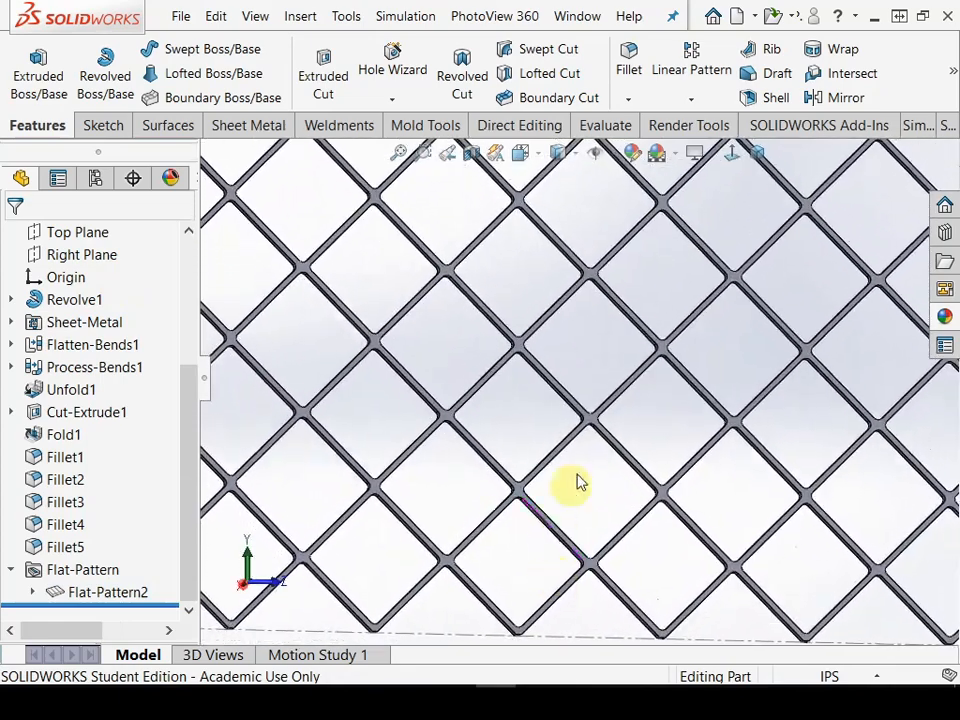
key("f")
scroll(700, 340, "down", 2)
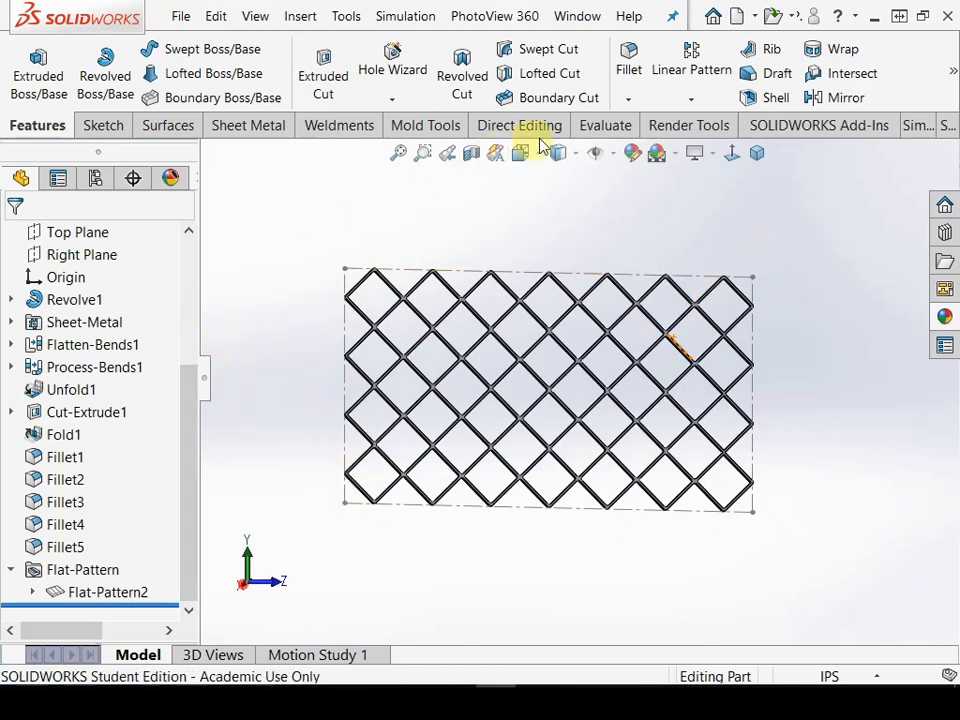
Review the cut-list properties of the Sheet<1> item for the flat pattern's bounding box dimensions and sheet metal thickness
left_click(594, 131)
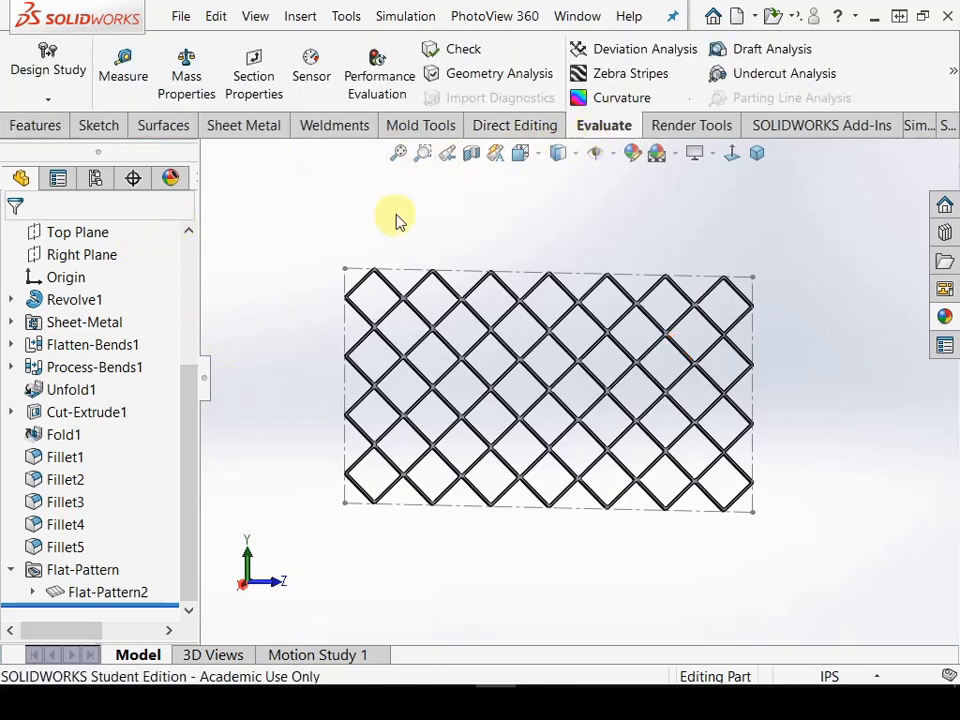
scroll(180, 340, "up", 3)
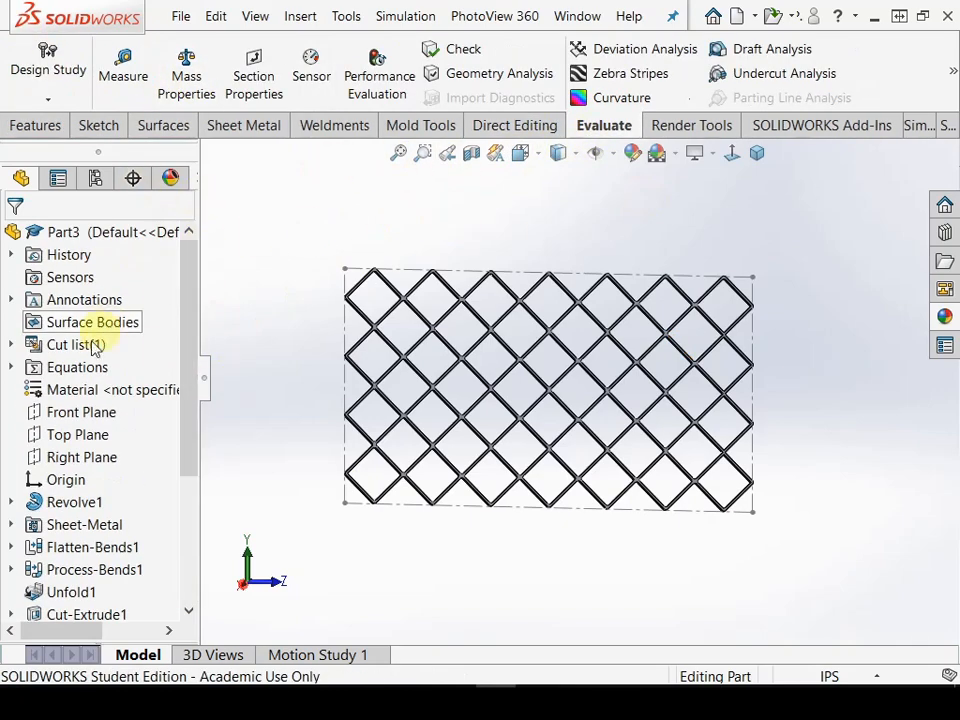
left_click(12, 344)
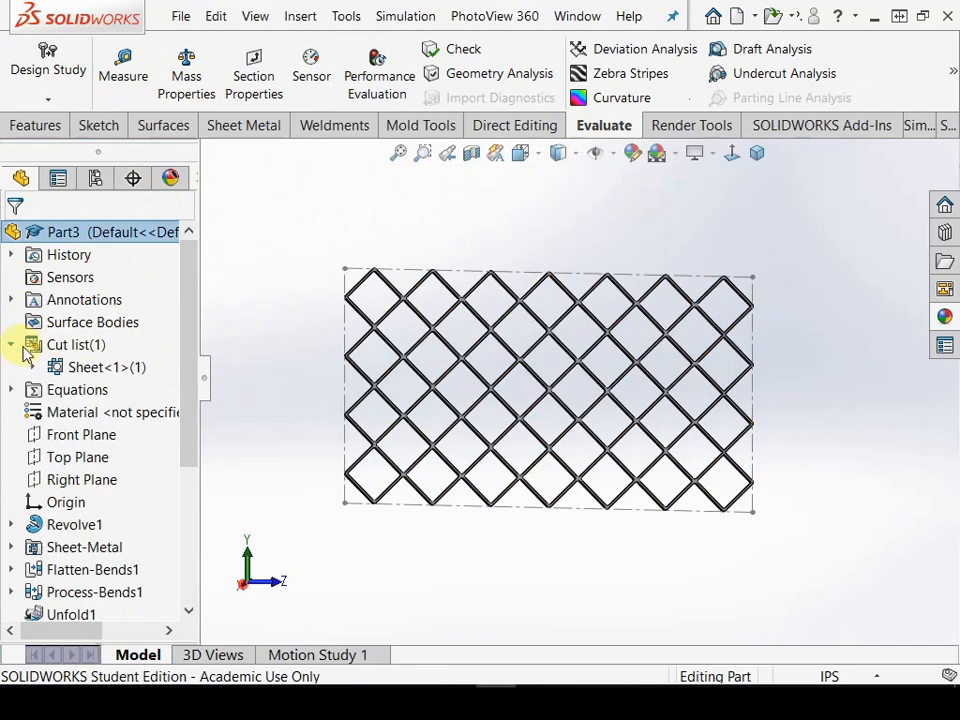
right_click(82, 350)
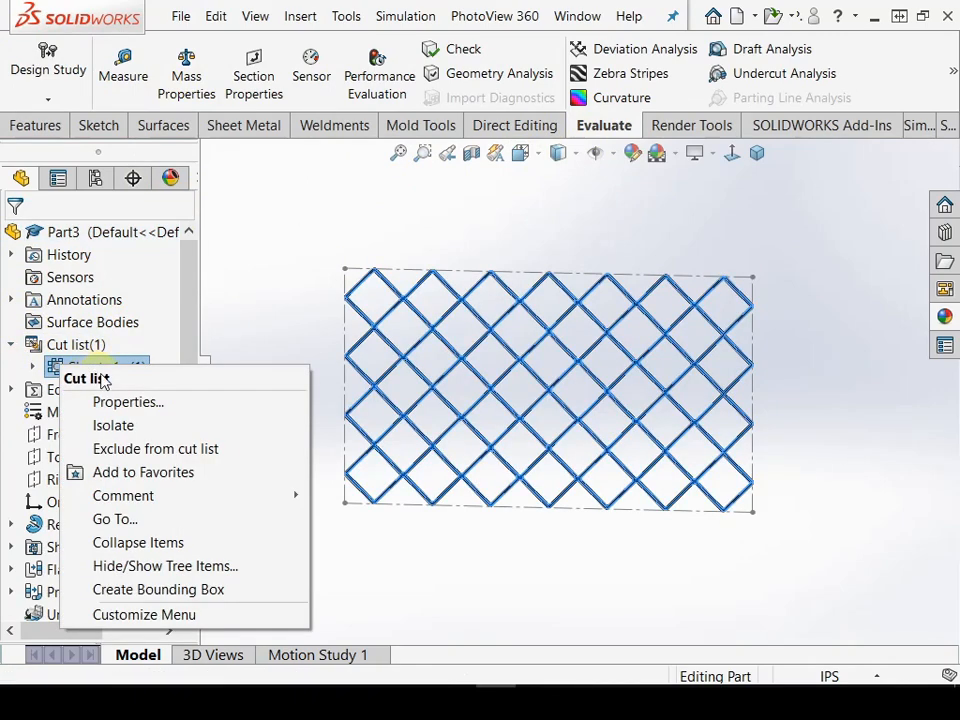
left_click(122, 400)
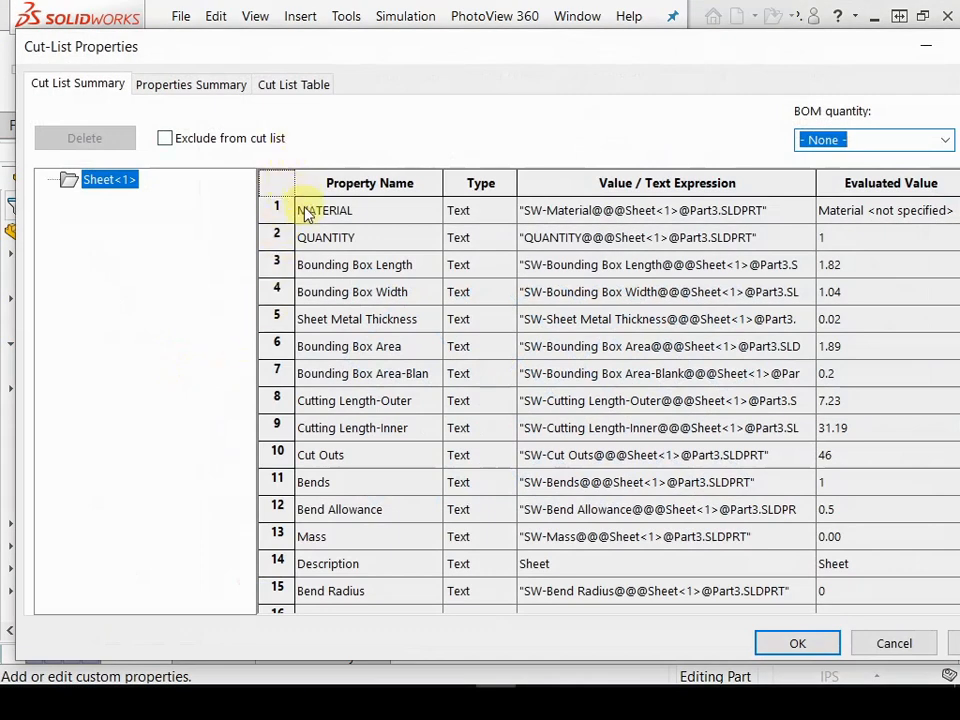
left_click(327, 341)
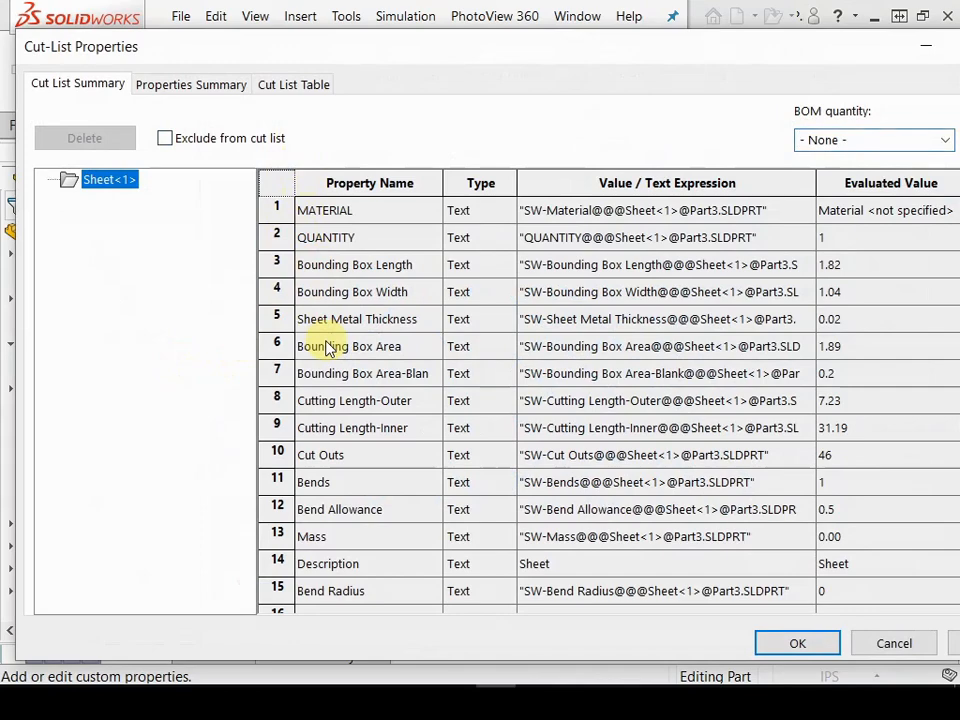
left_click(821, 643)
left_click(579, 552)
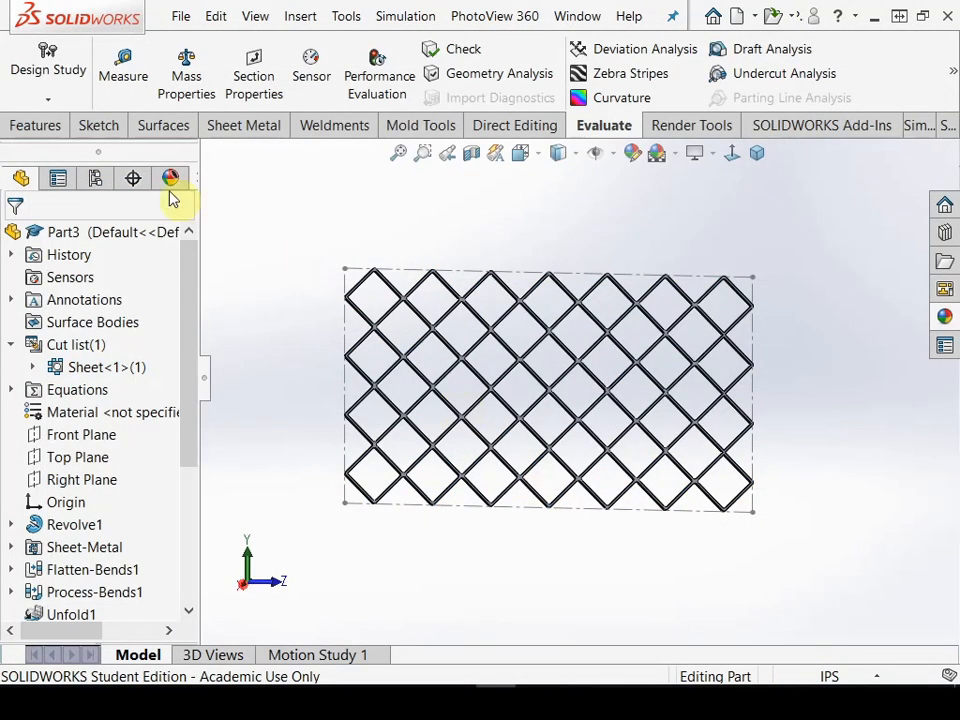
Measure the lengths of the flat pattern bounding box's long upper edge and short side edge
left_click(133, 88)
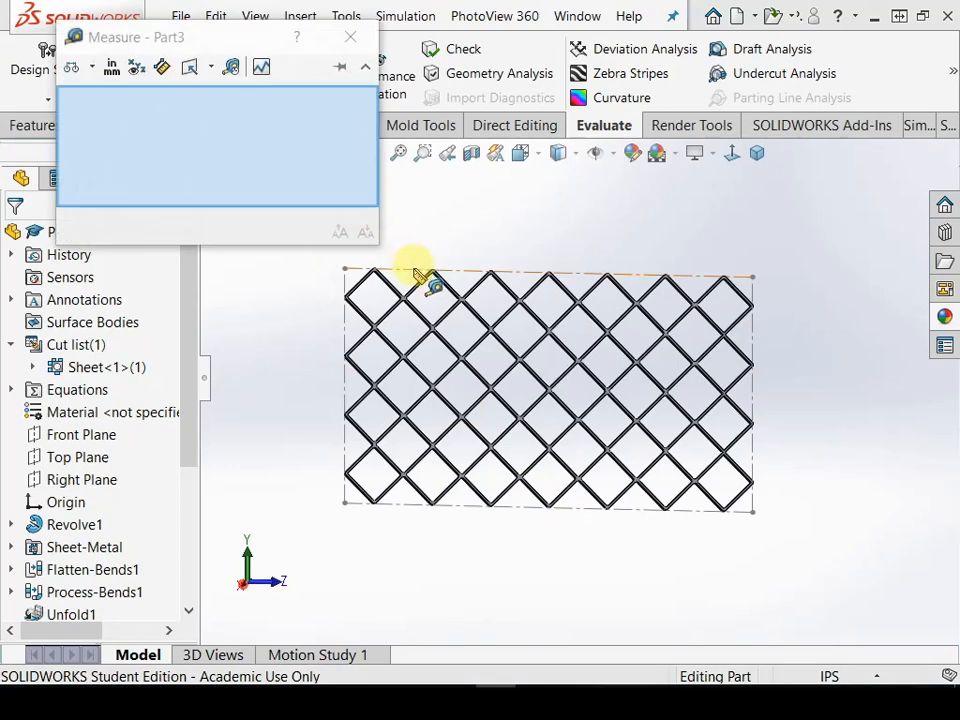
left_click(487, 268)
scroll(484, 256, "up", 2)
scroll(528, 212, "down", 2)
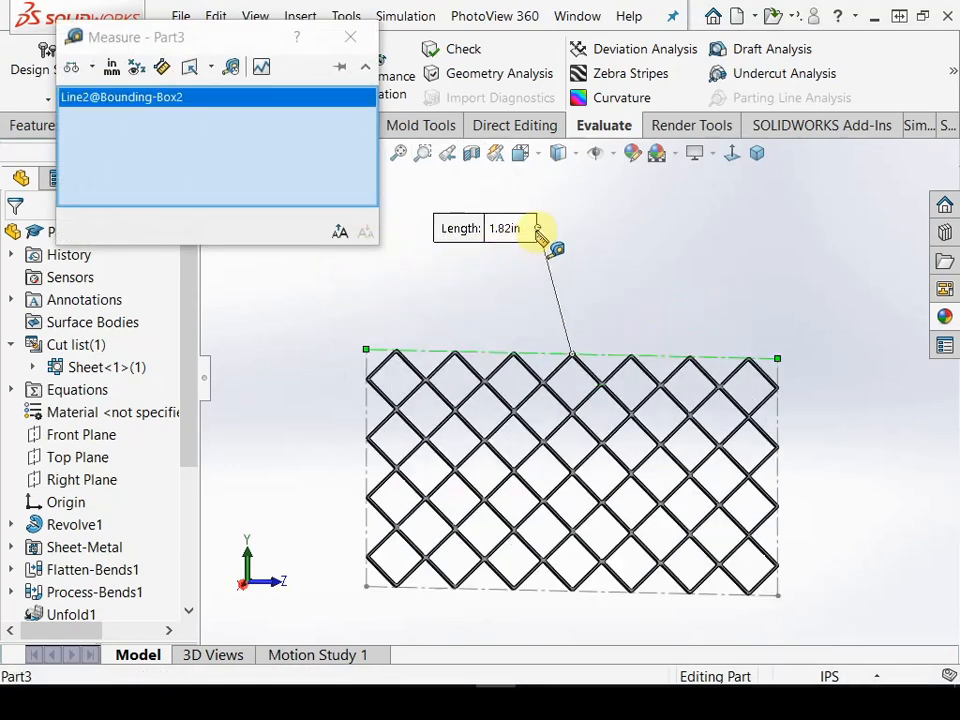
left_click(367, 401)
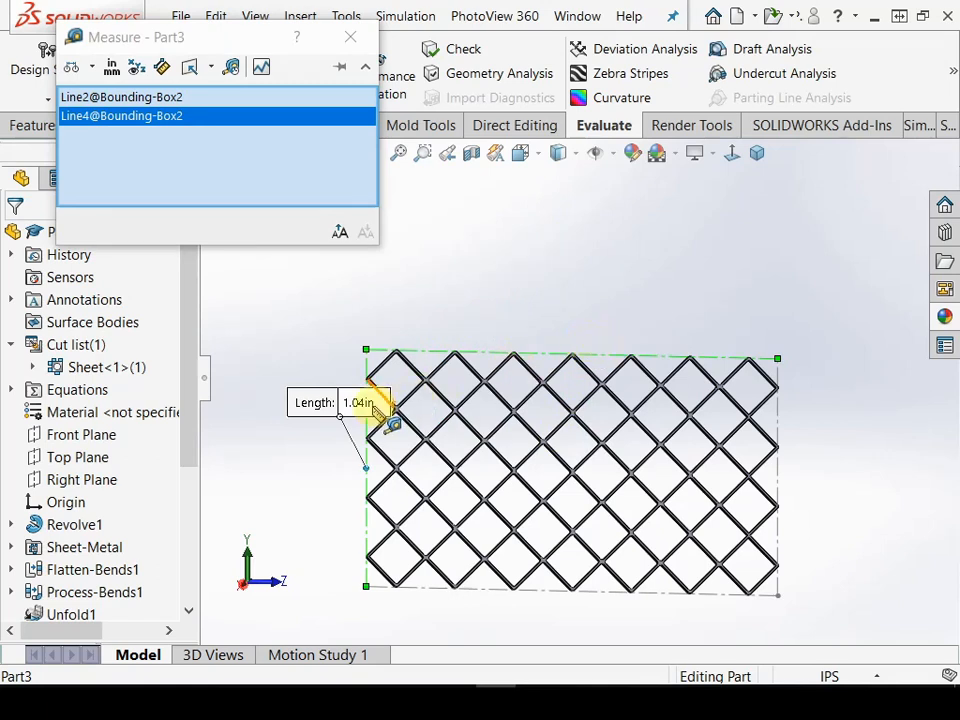
left_click(366, 47)
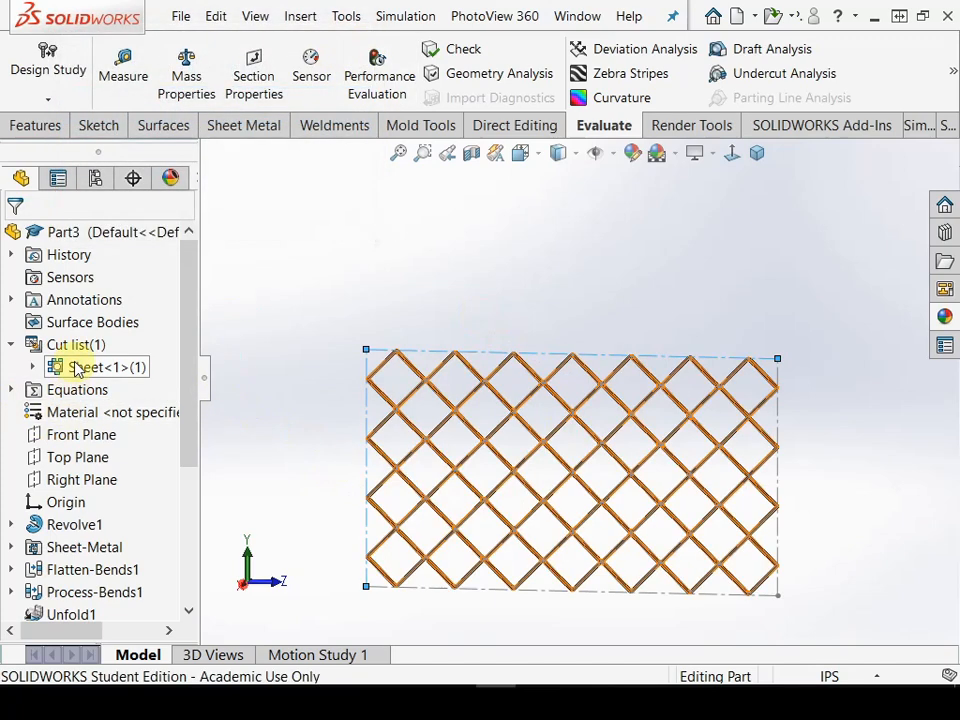